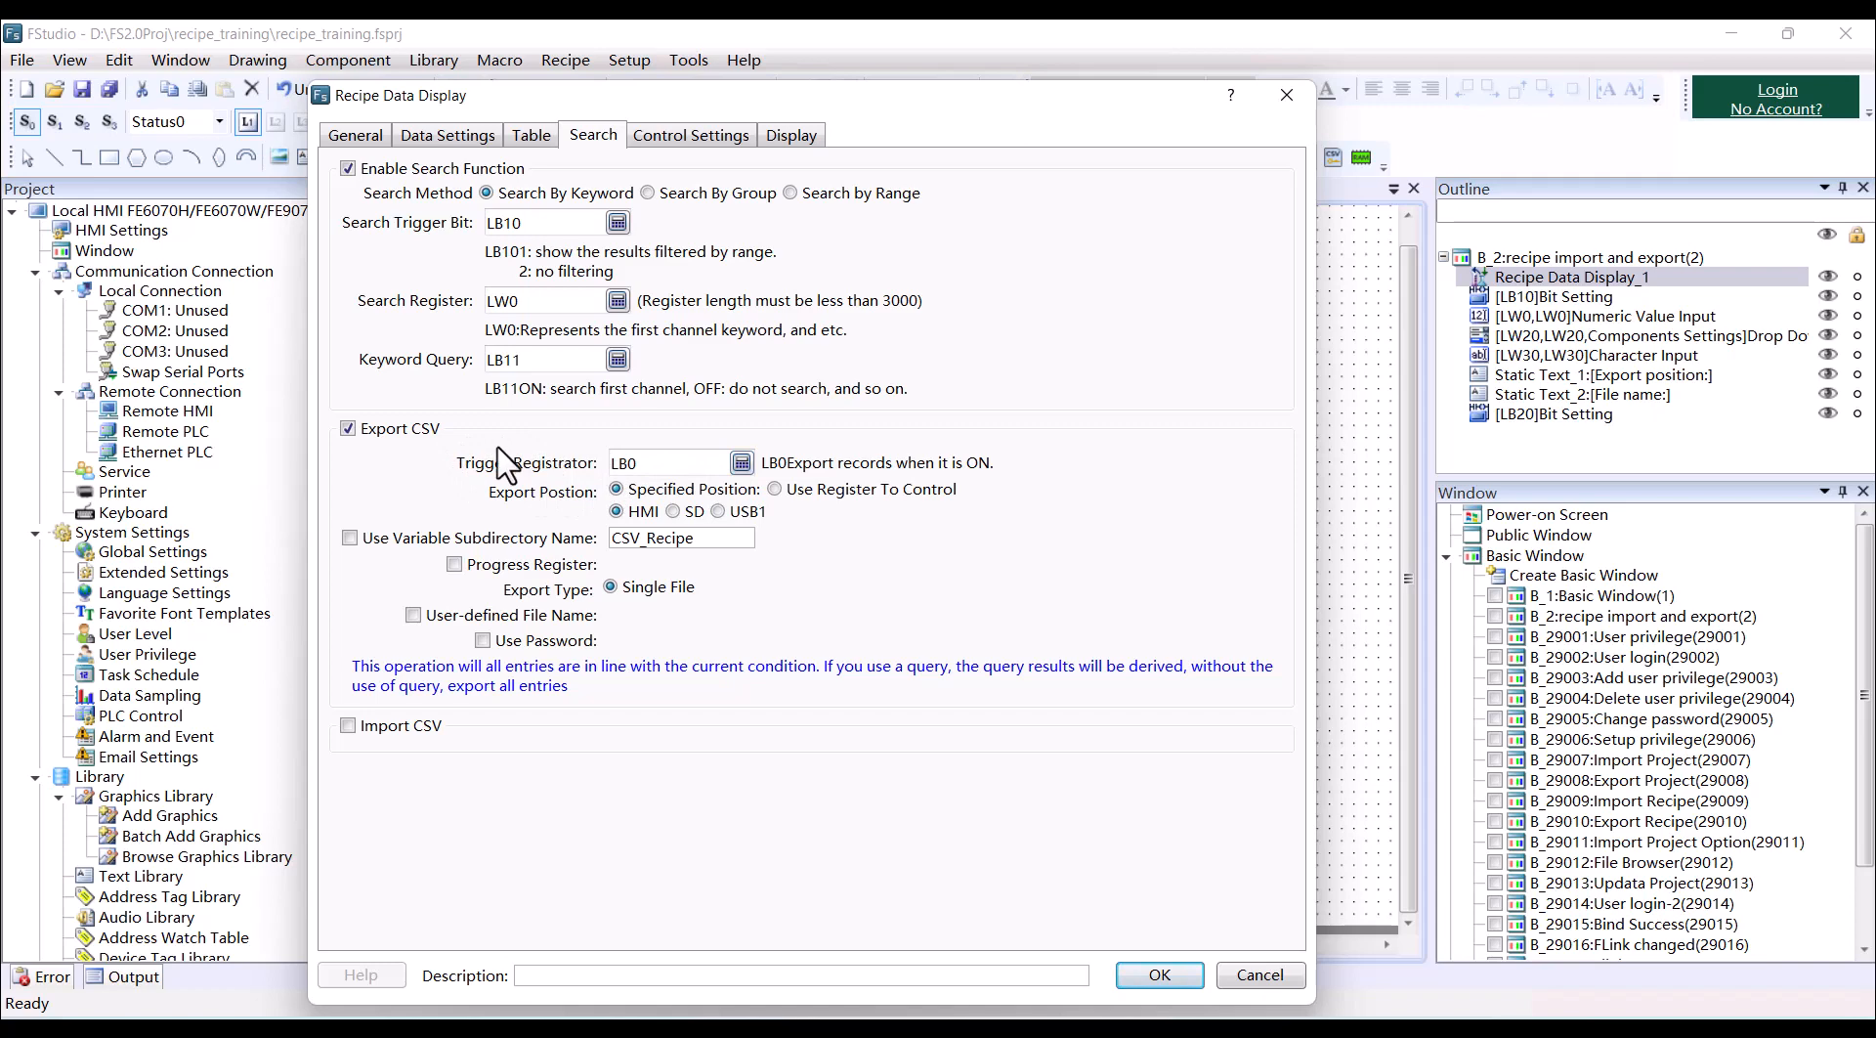
# Set the trigger register for the recipe's CSV export to local bit LB20.
pyautogui.click(741, 462)
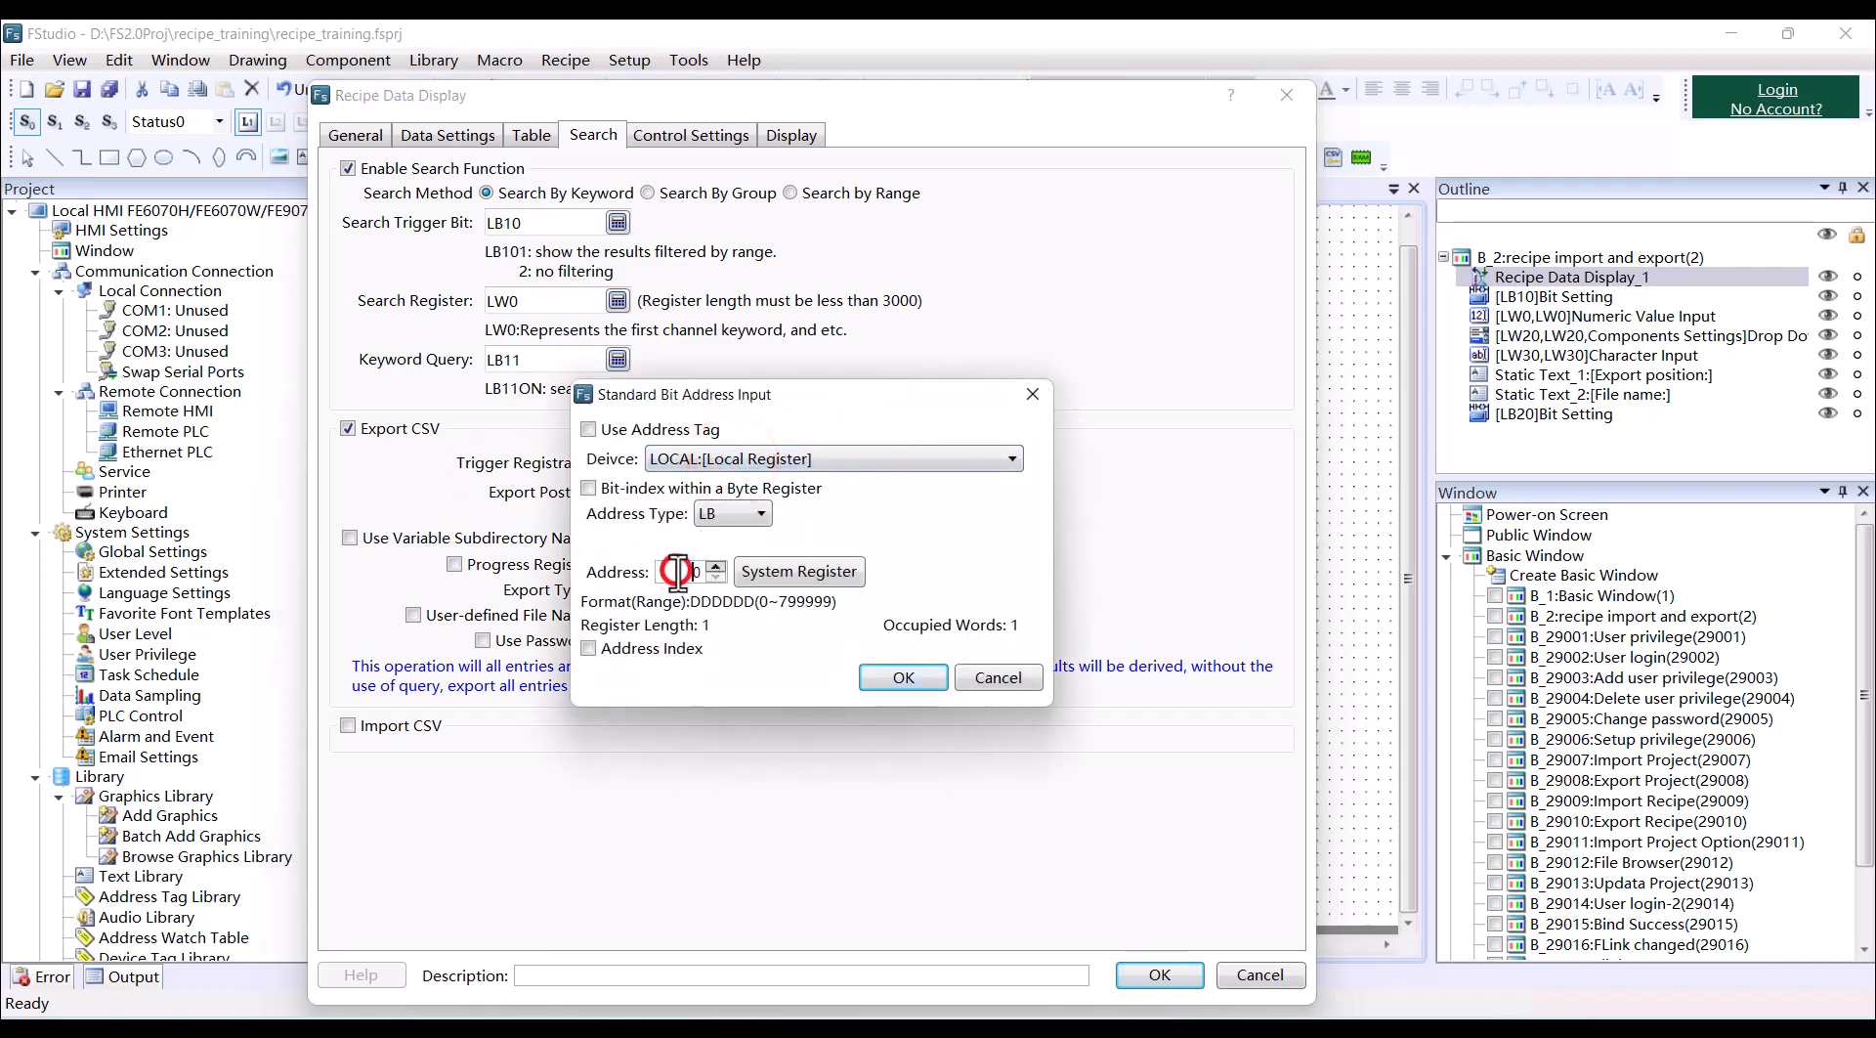
pyautogui.doubleClick(661, 571)
pyautogui.moveTo(855, 395); pyautogui.dragTo(870, 290)
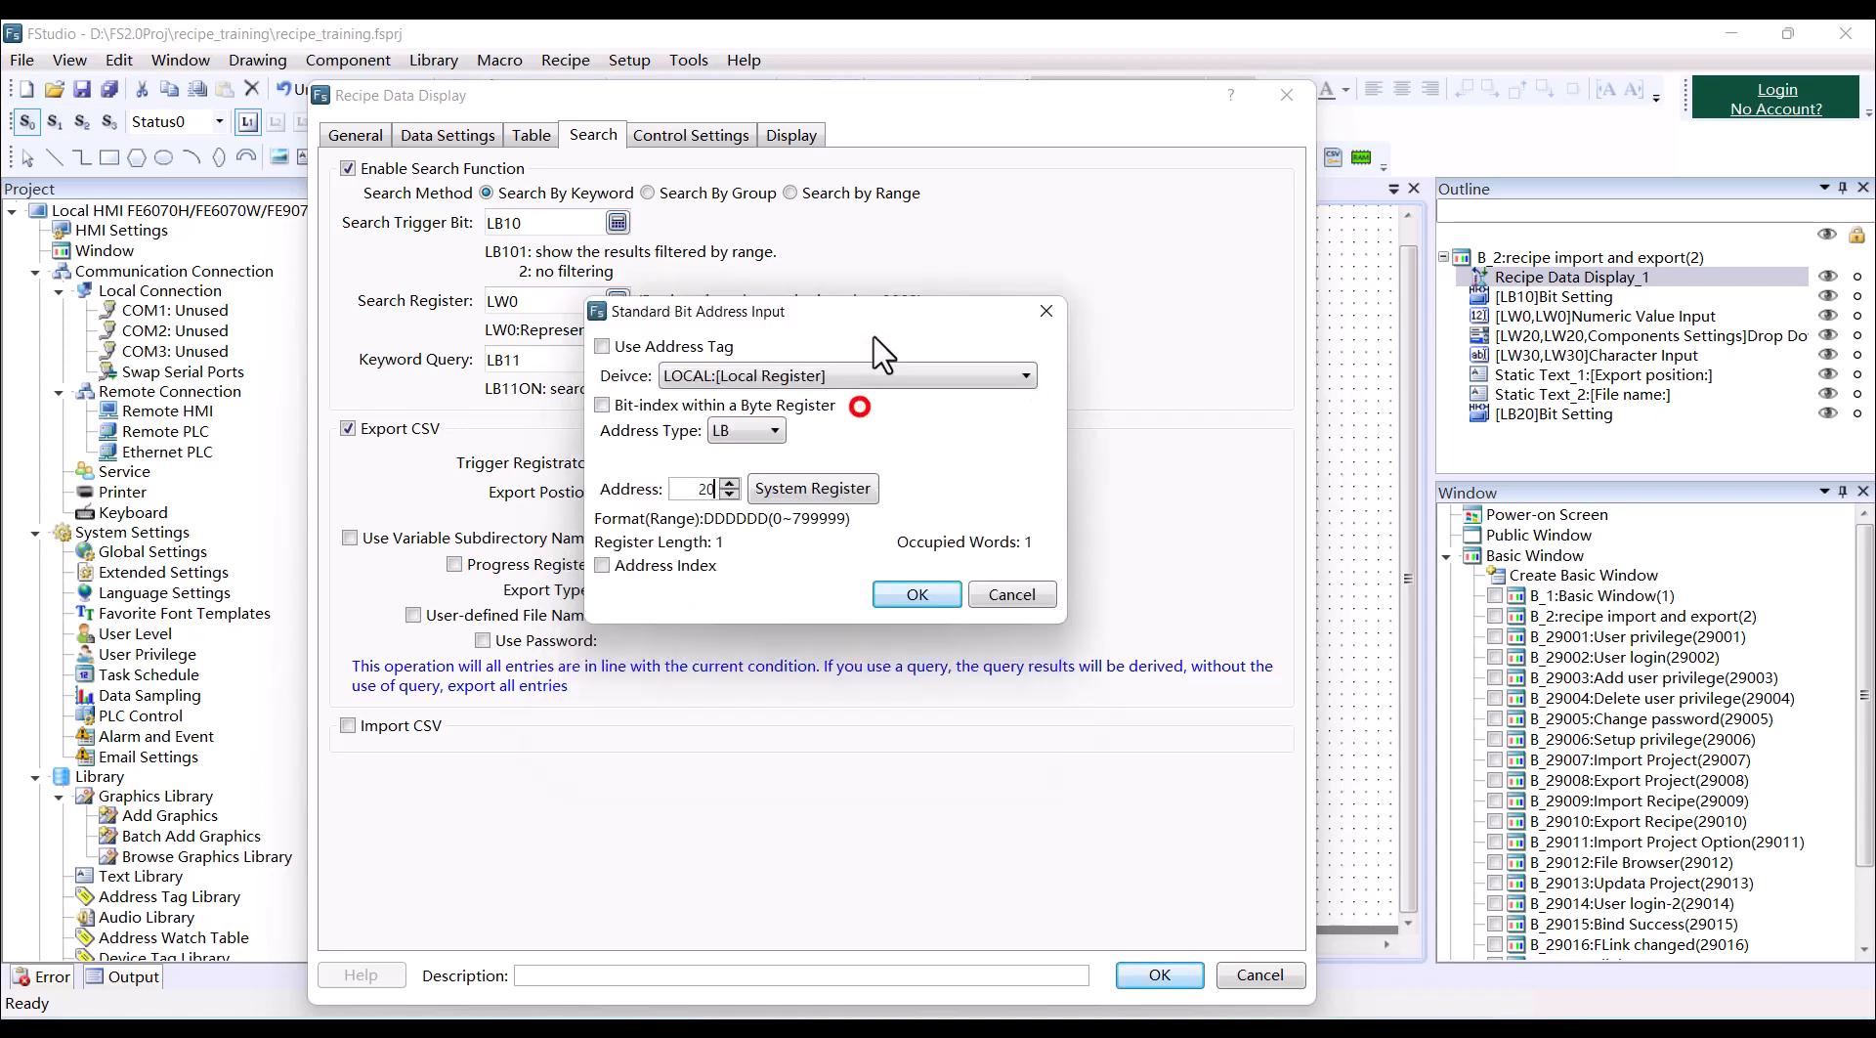
pyautogui.click(919, 573)
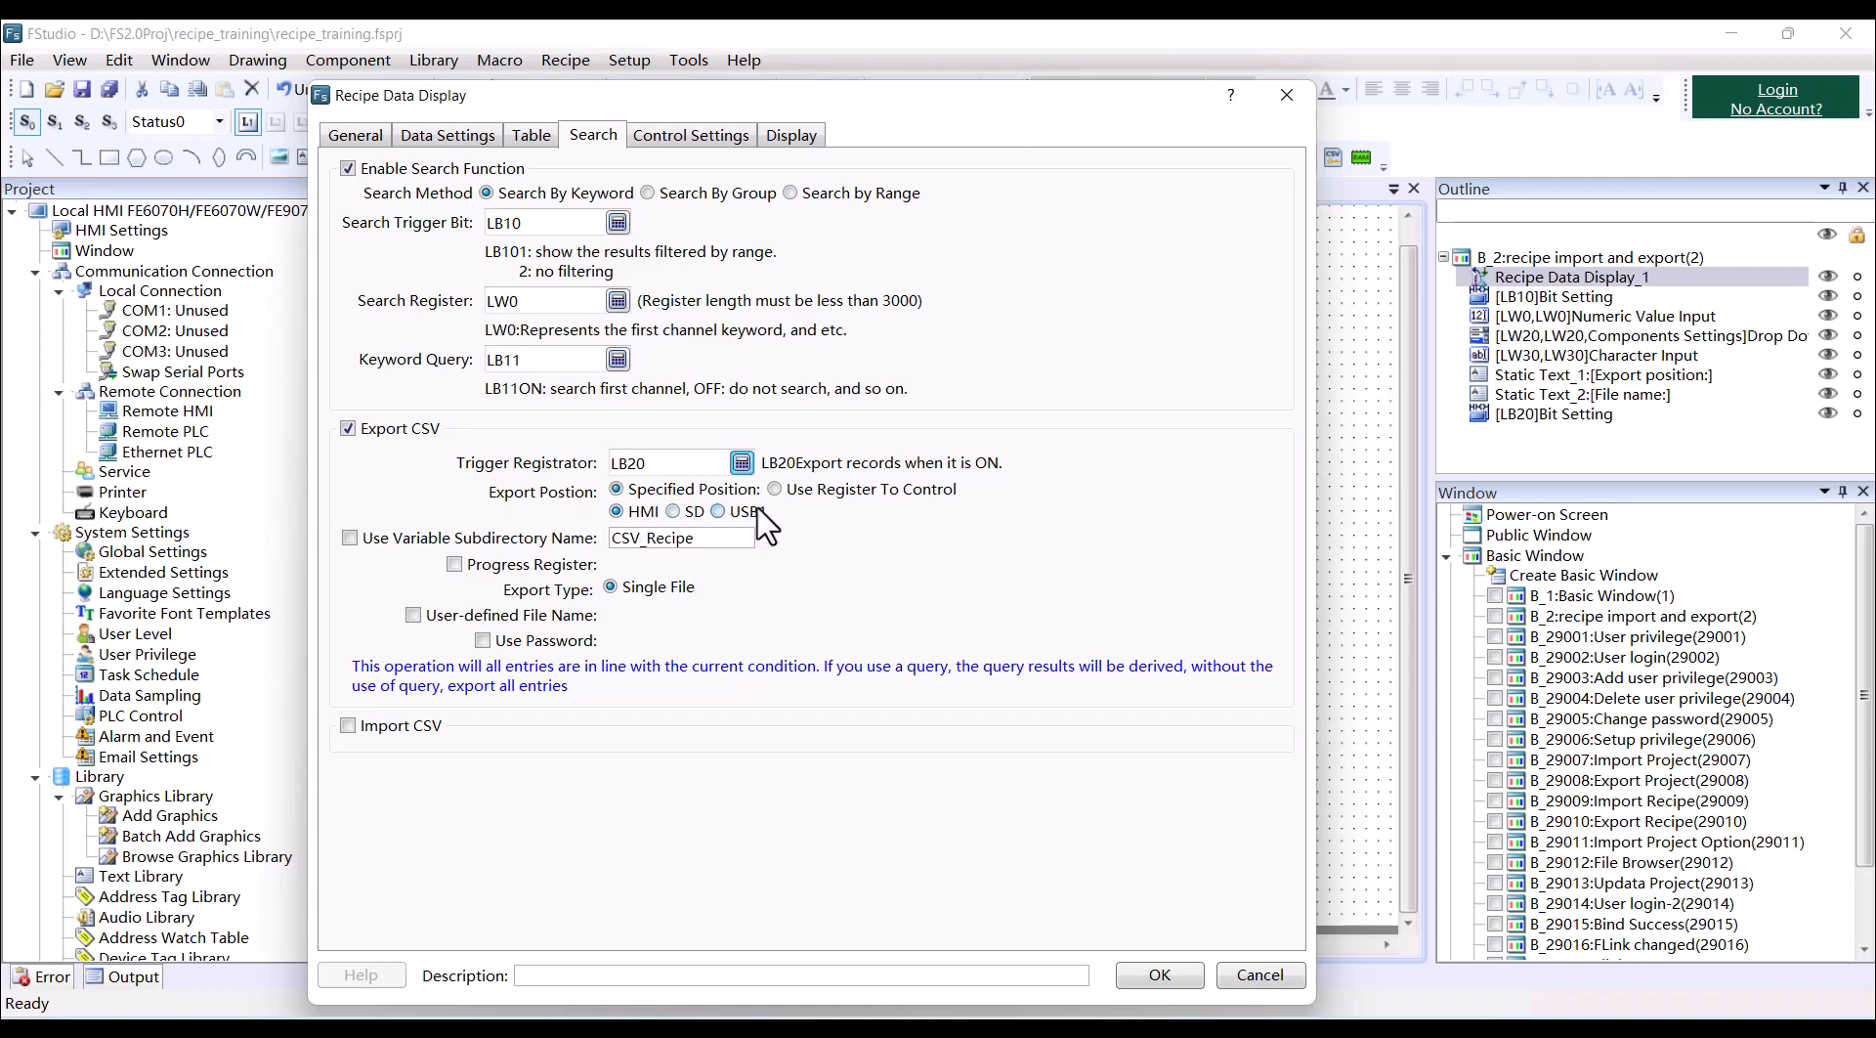
# Have the CSV export position controlled by a register and set that register to LW20.
pyautogui.click(775, 490)
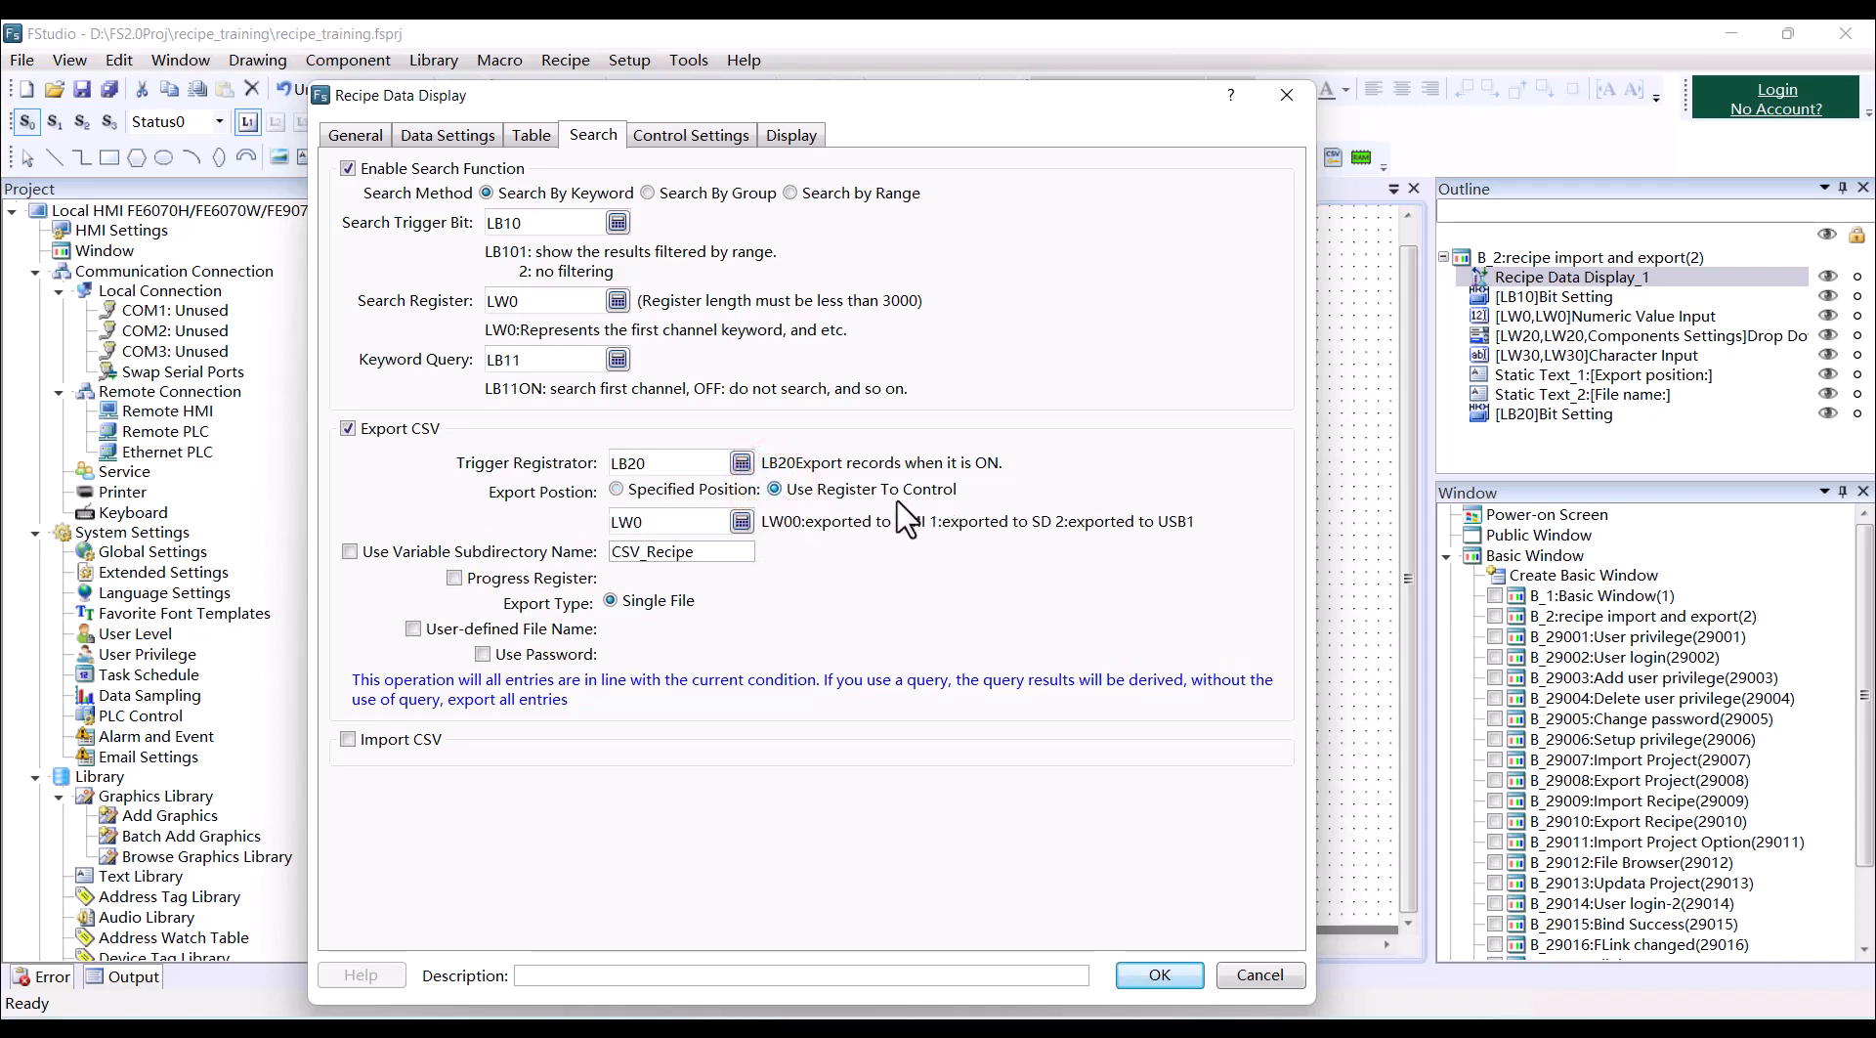
pyautogui.click(740, 521)
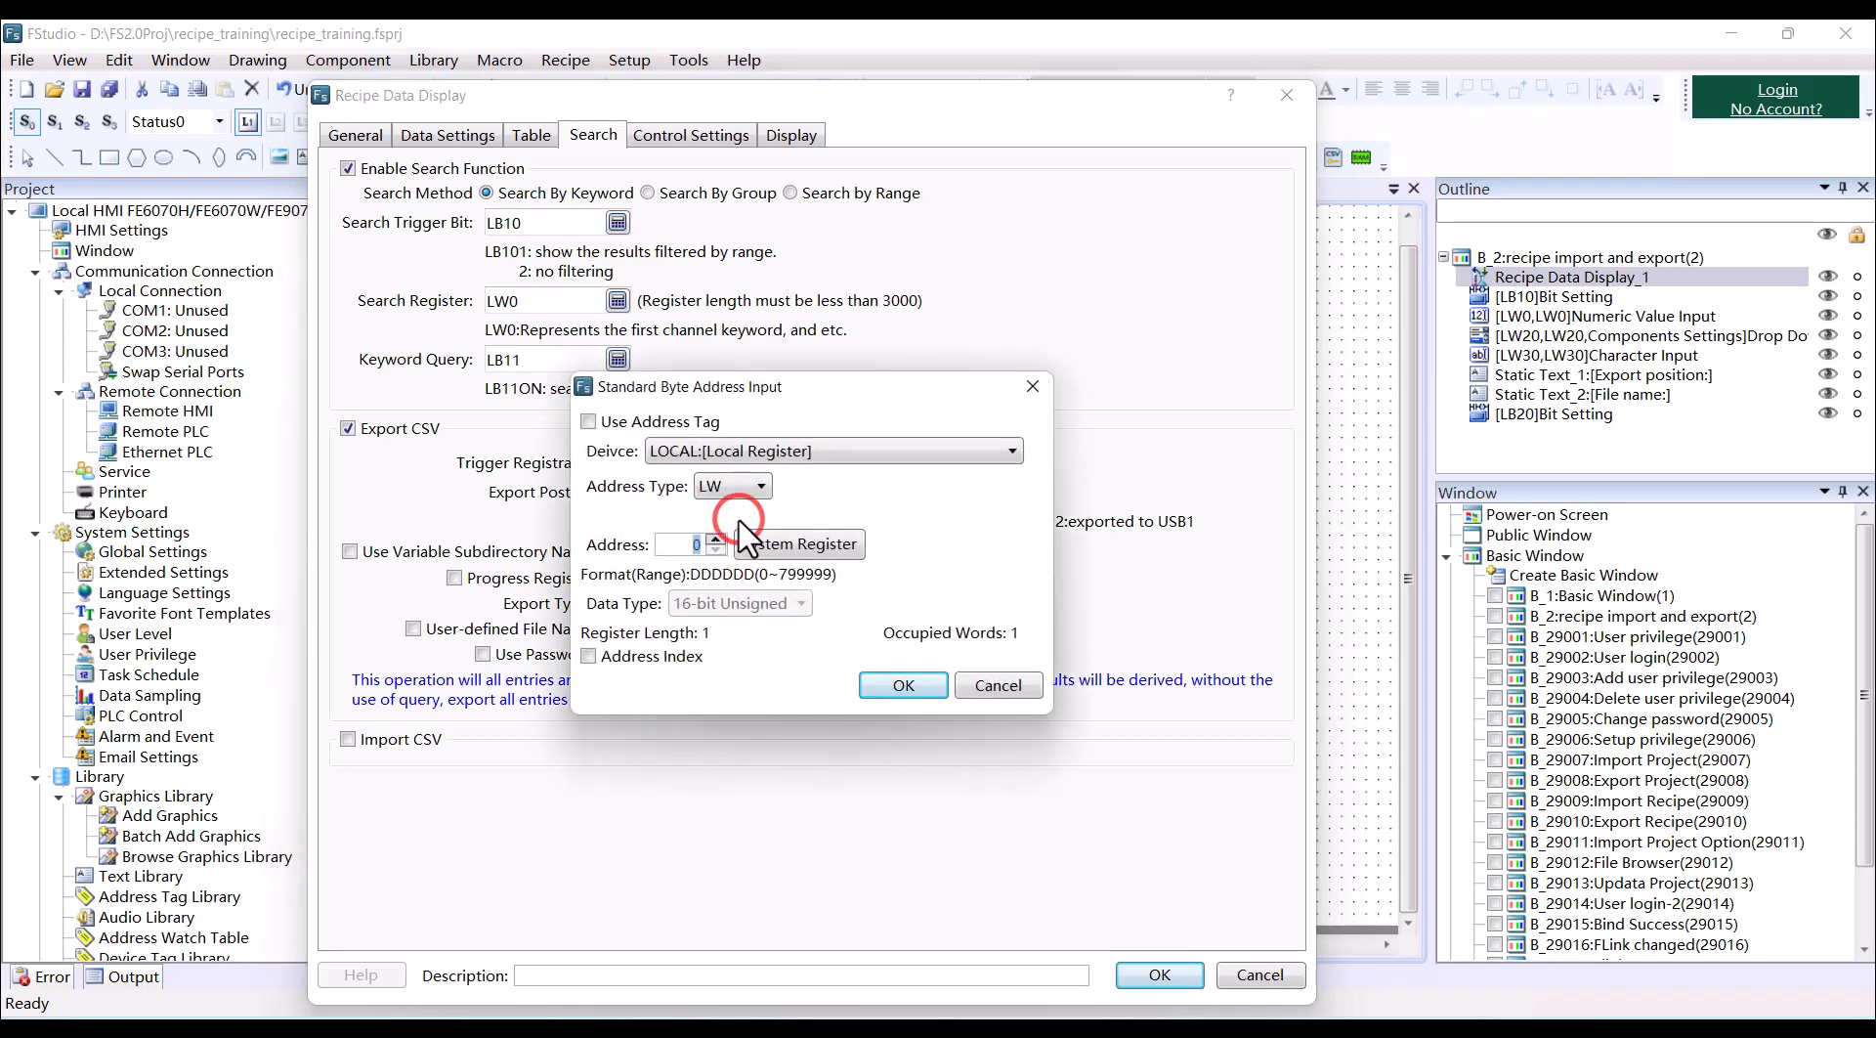
pyautogui.click(689, 544)
pyautogui.moveTo(679, 544); pyautogui.dragTo(739, 546)
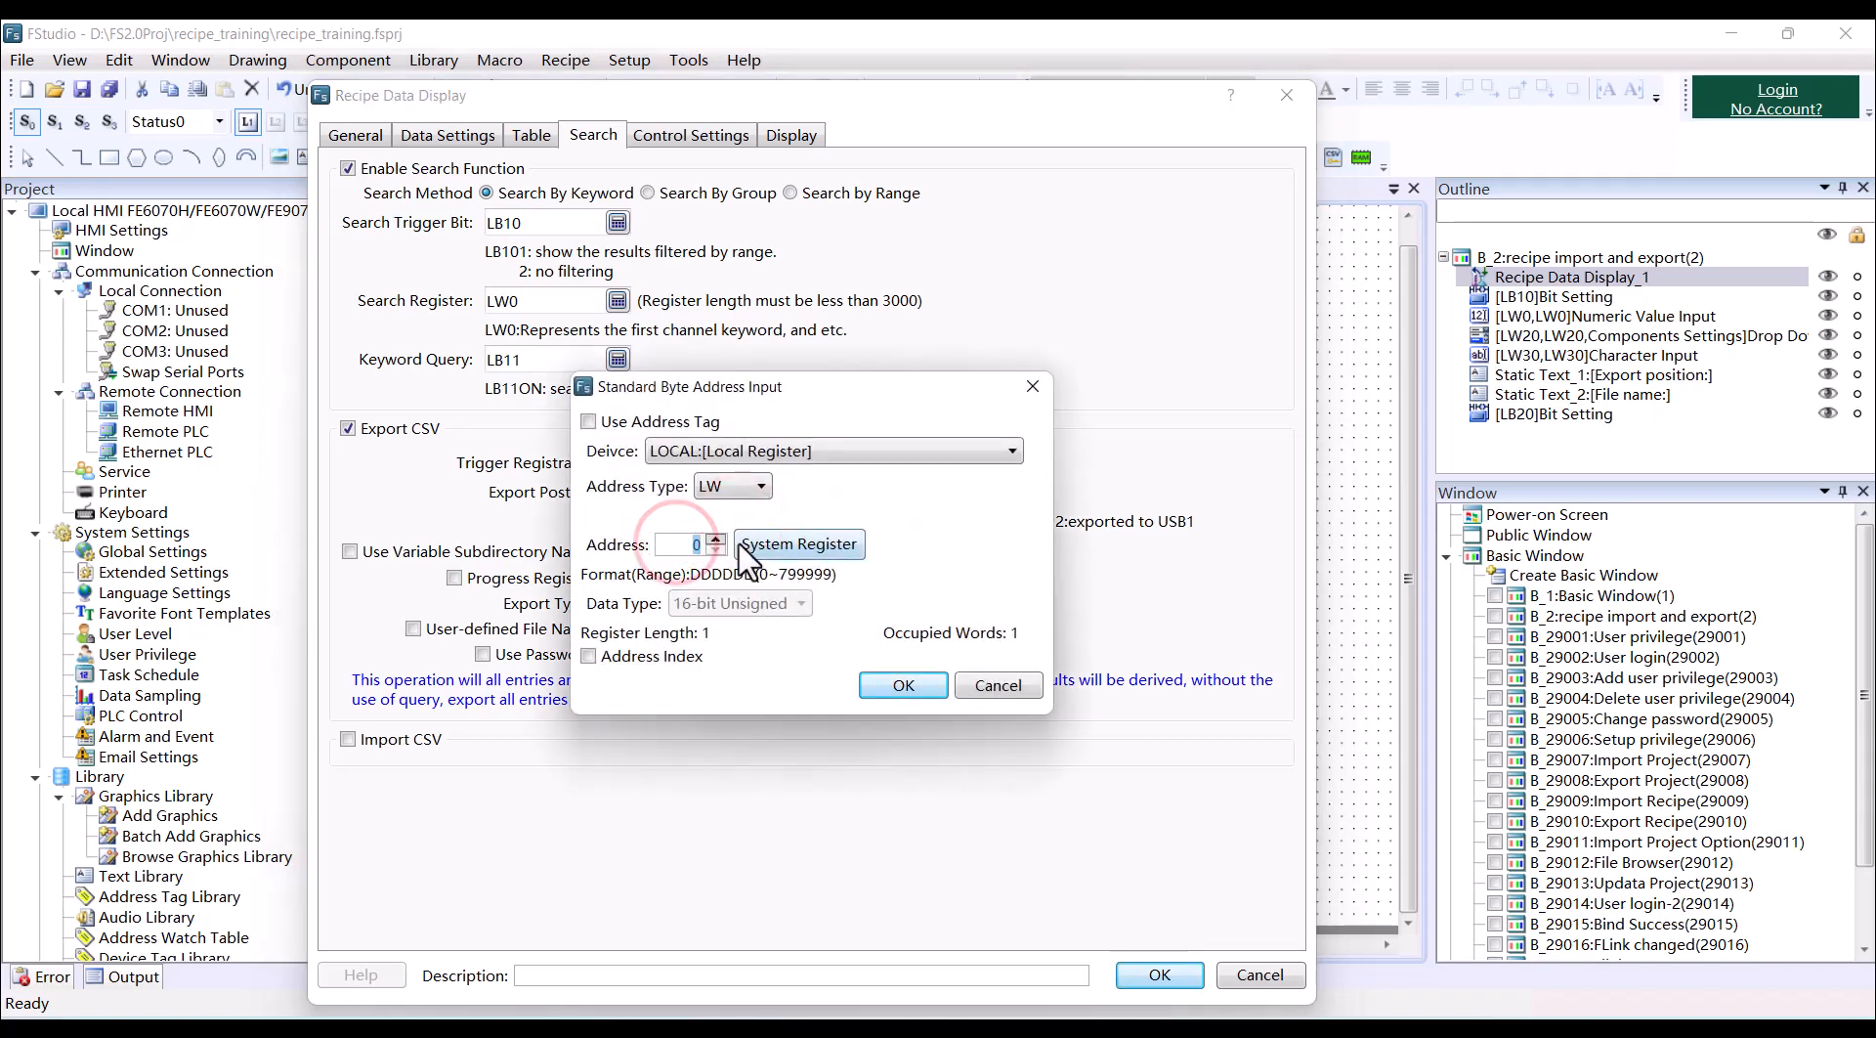
pyautogui.write('20')
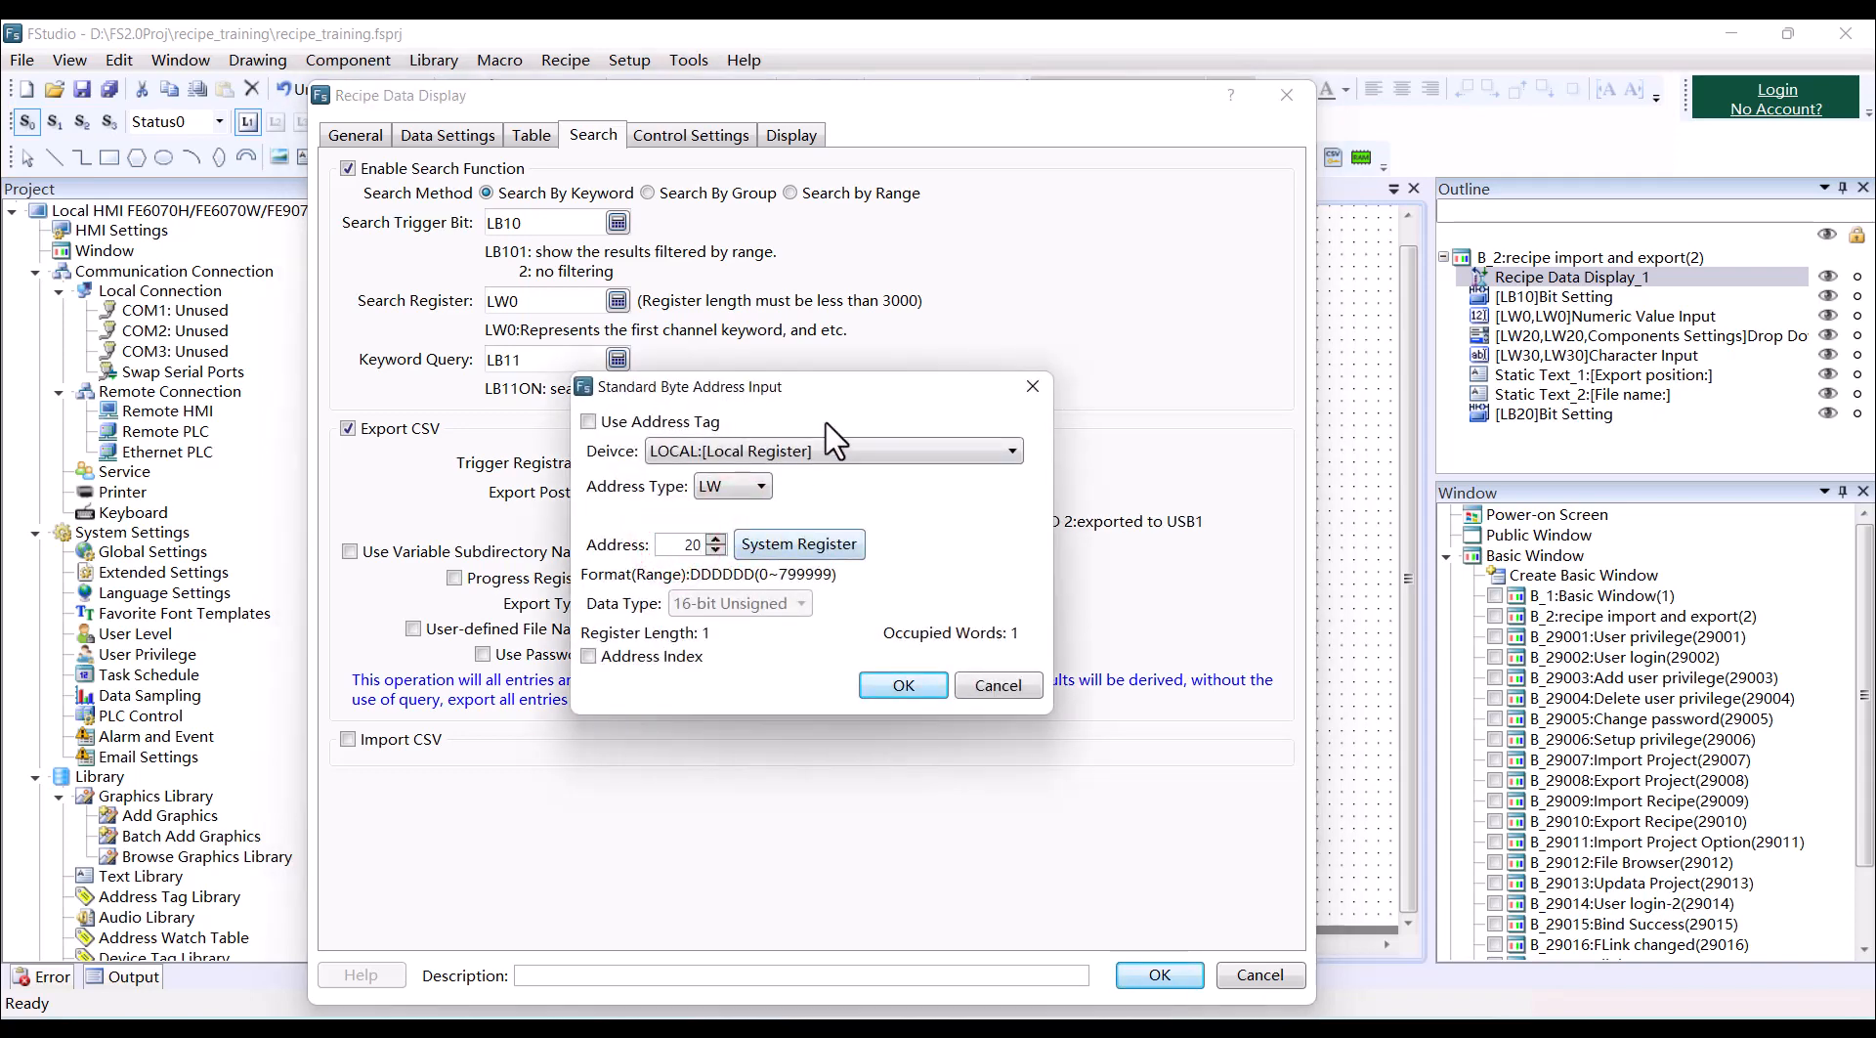
pyautogui.moveTo(853, 382); pyautogui.dragTo(865, 276)
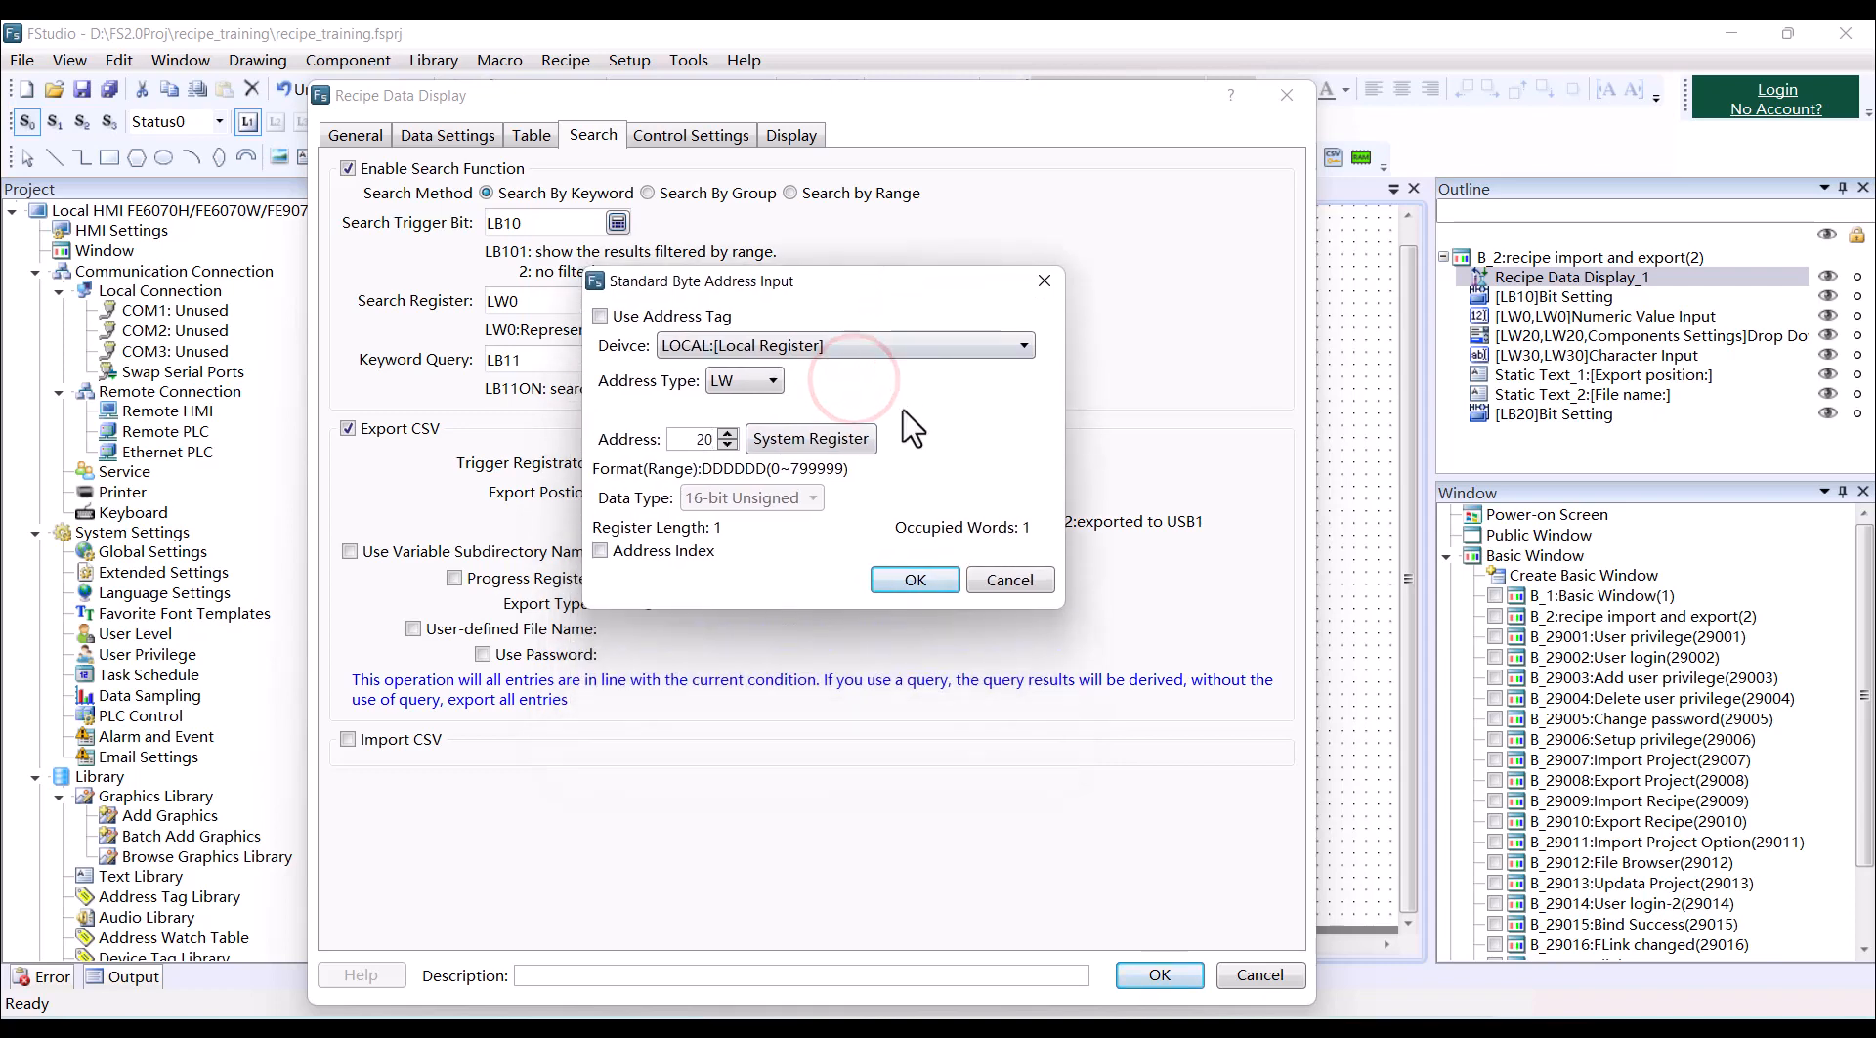
pyautogui.click(931, 585)
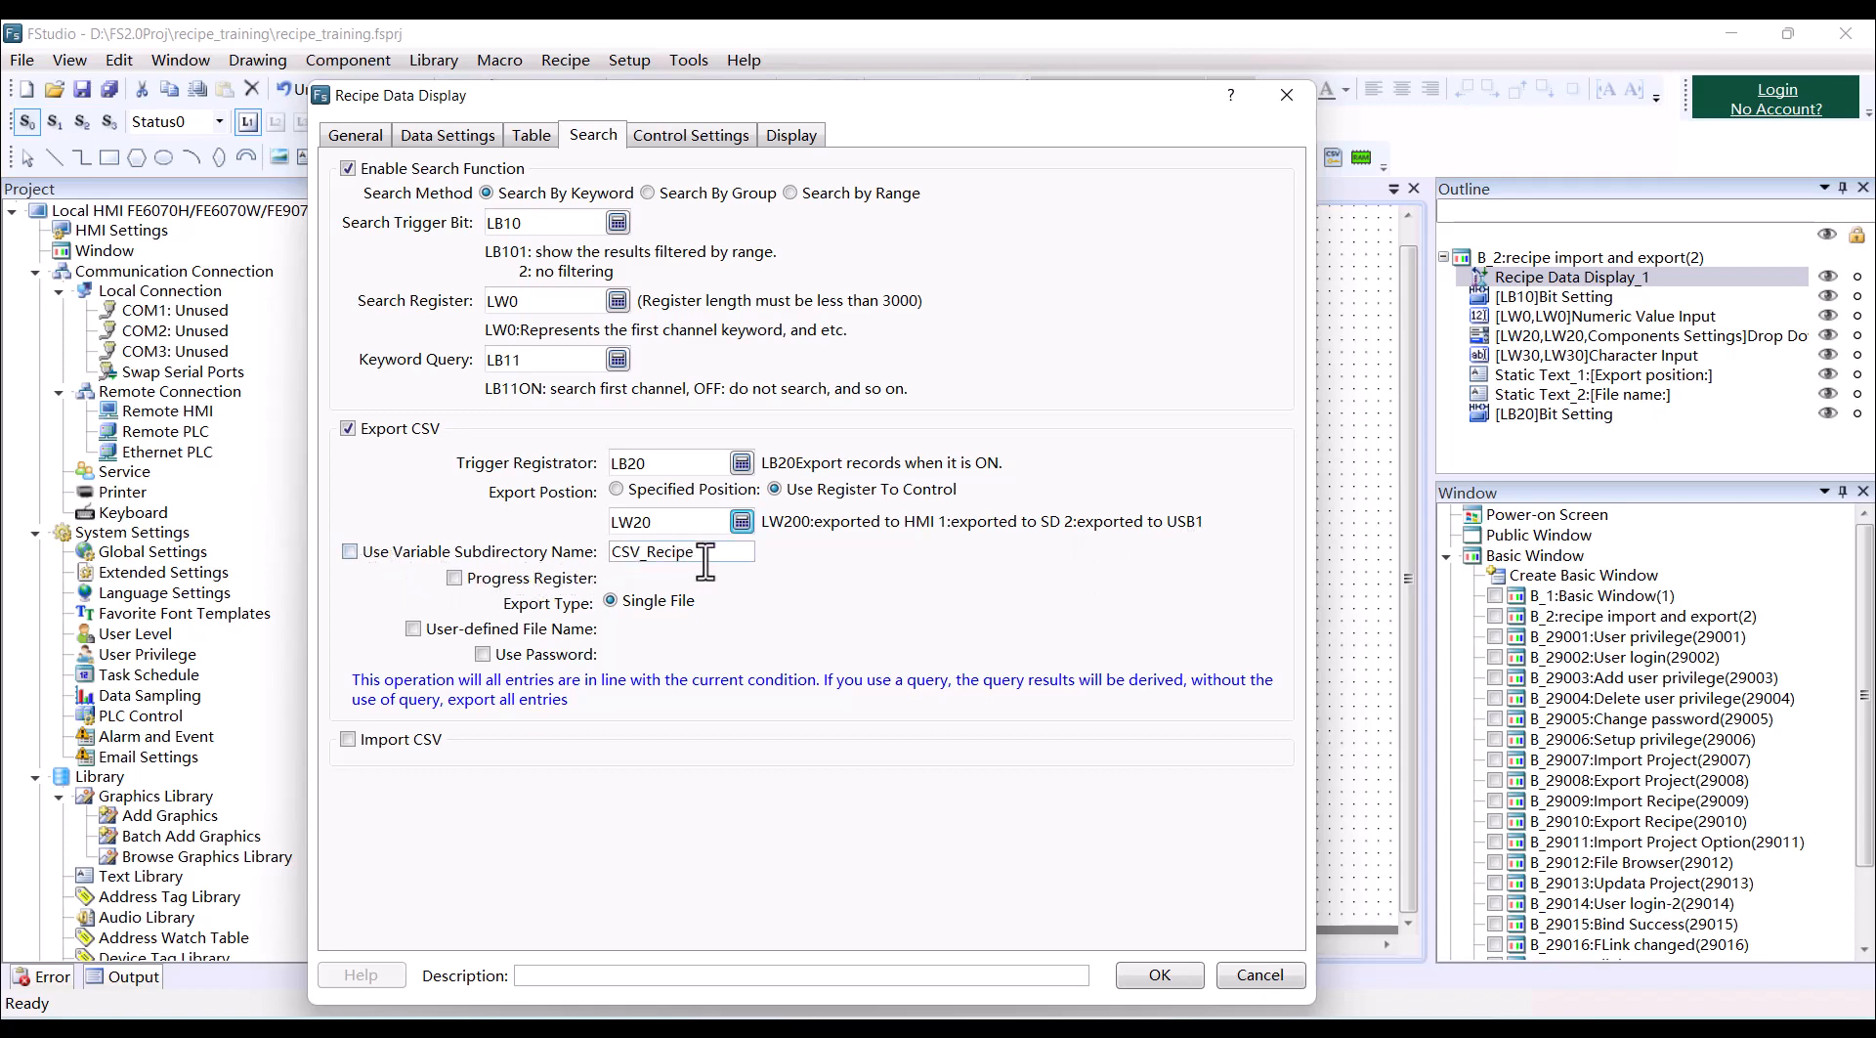
# Try the variable subdirectory name and progress register options of the CSV export.
pyautogui.click(567, 558)
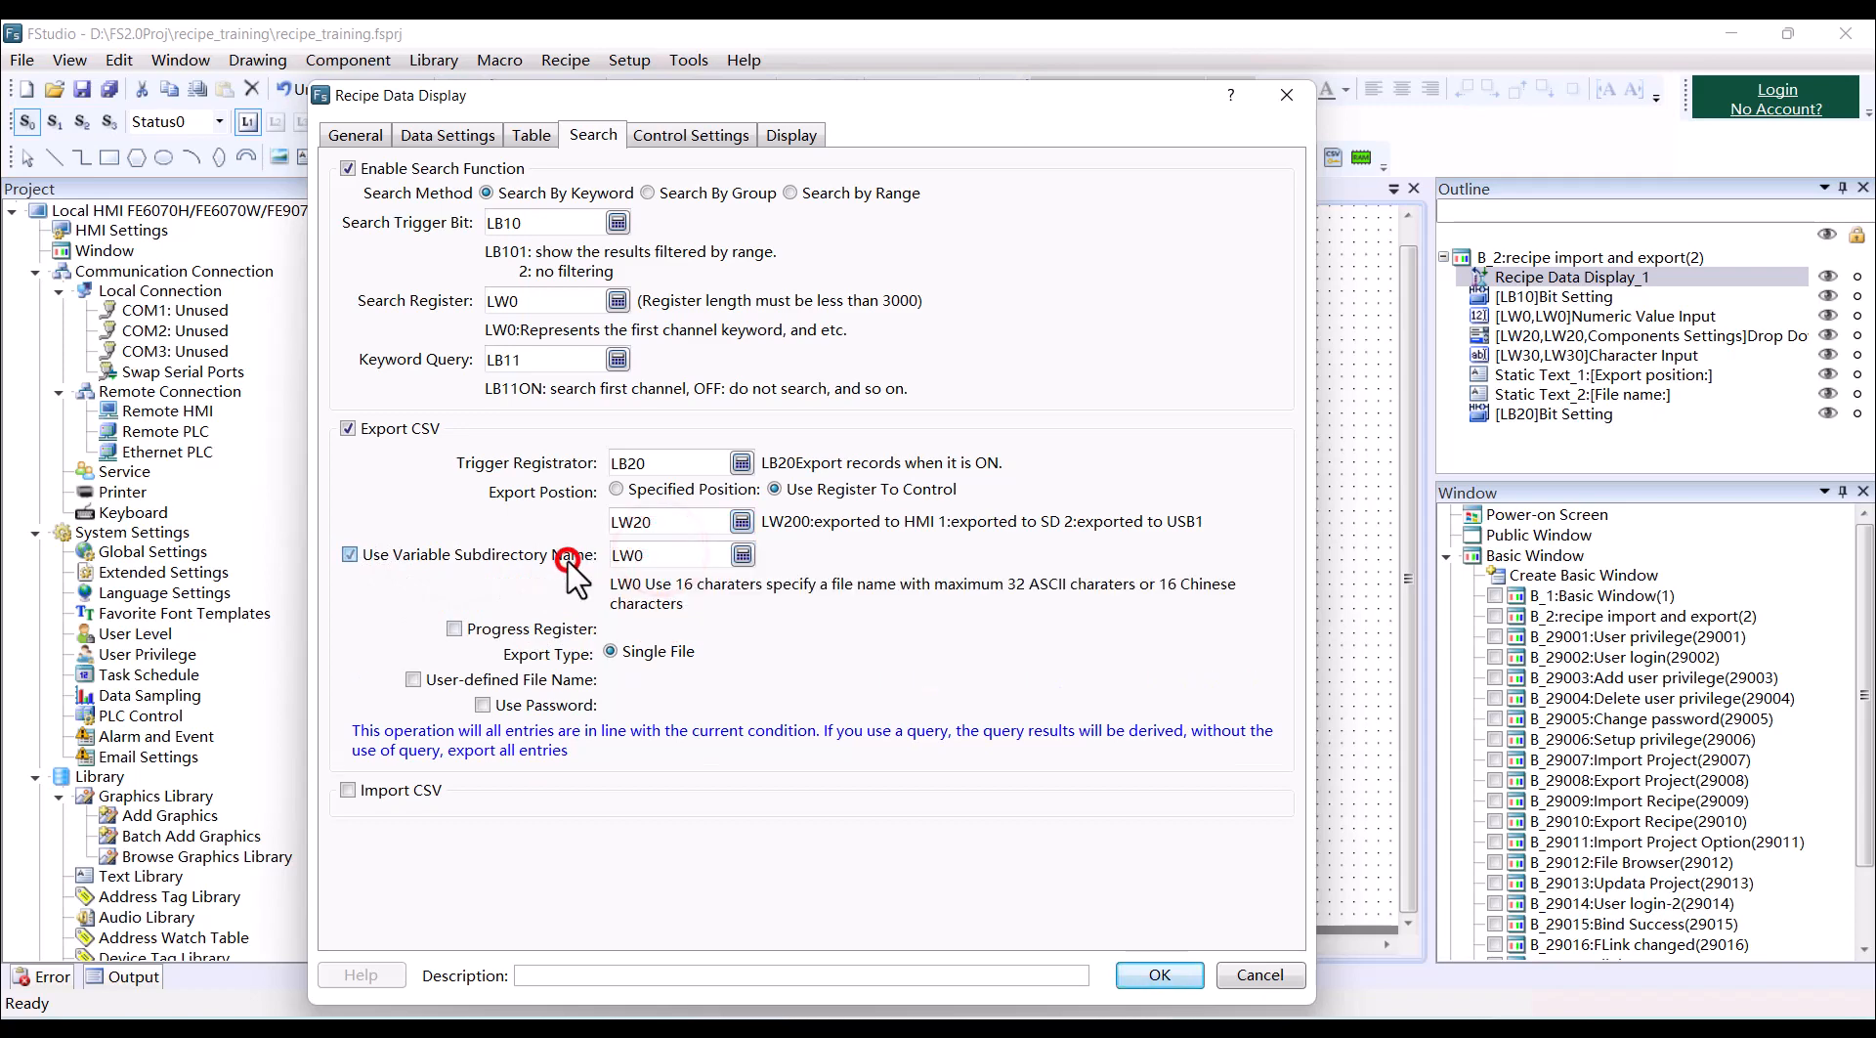
pyautogui.click(346, 554)
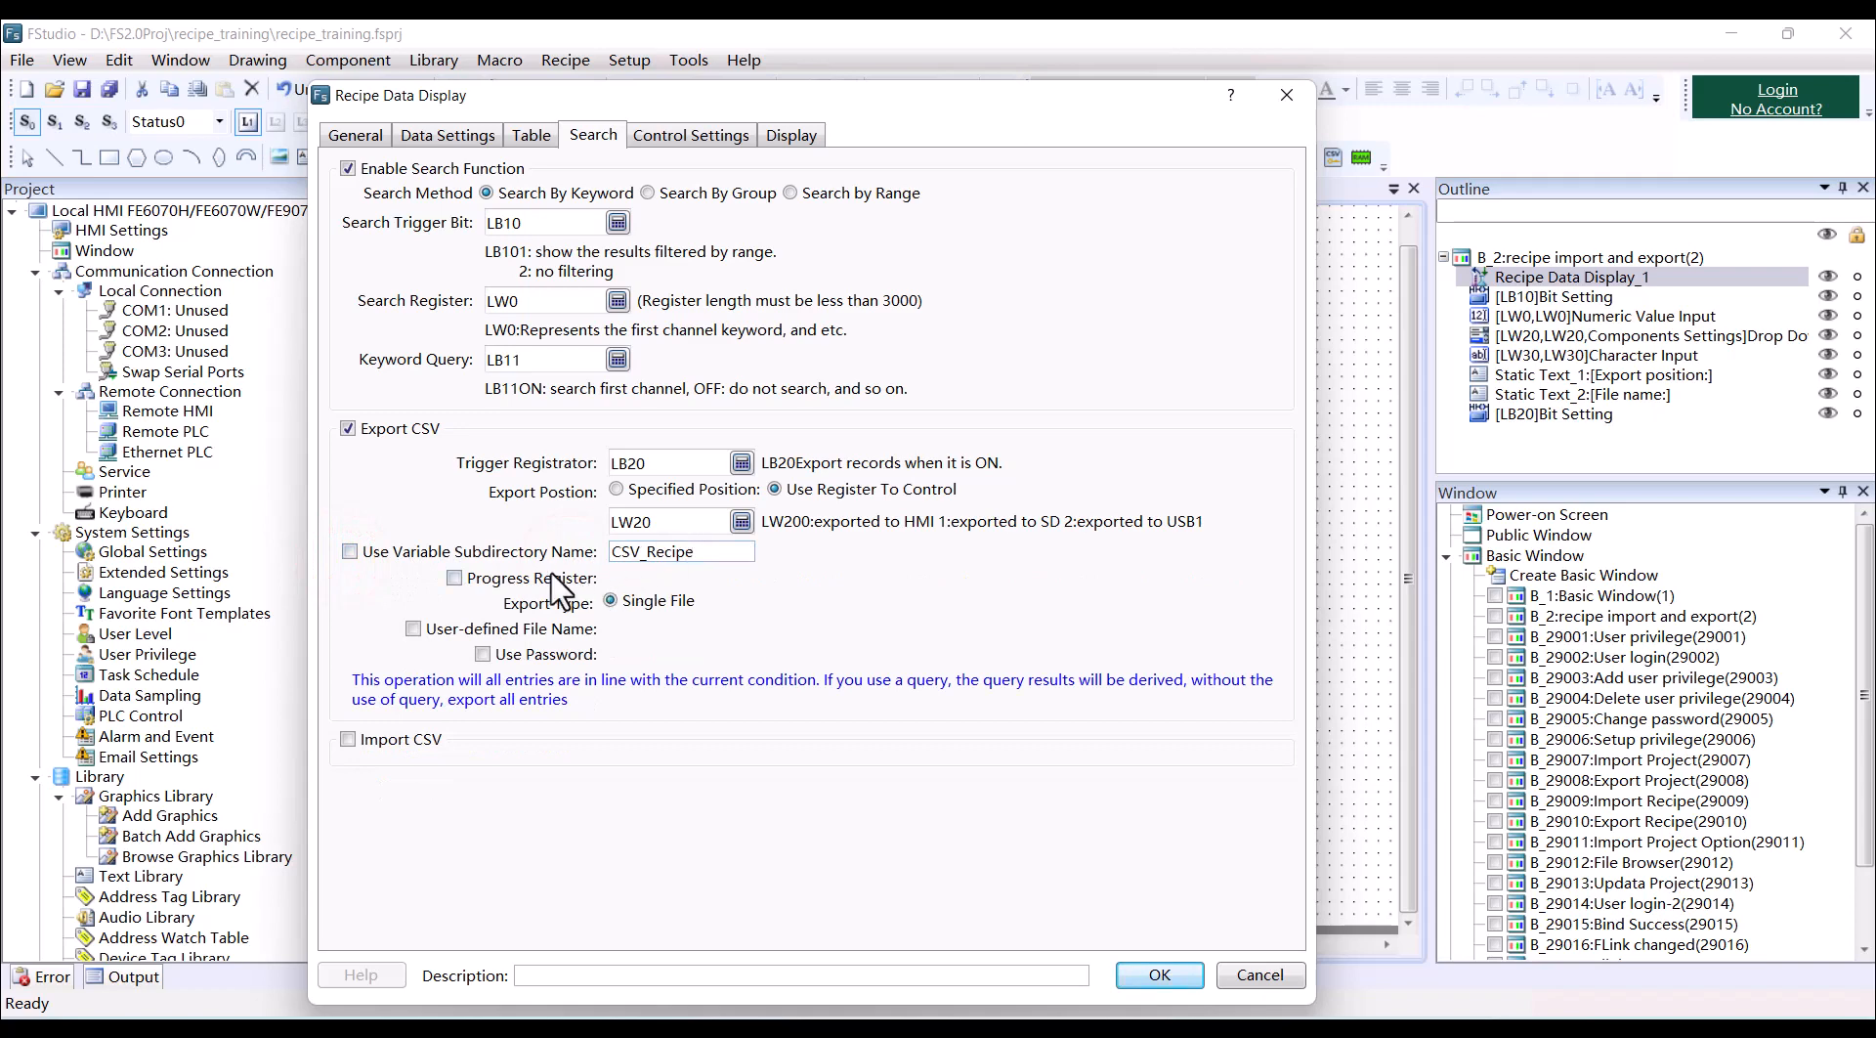
pyautogui.click(455, 578)
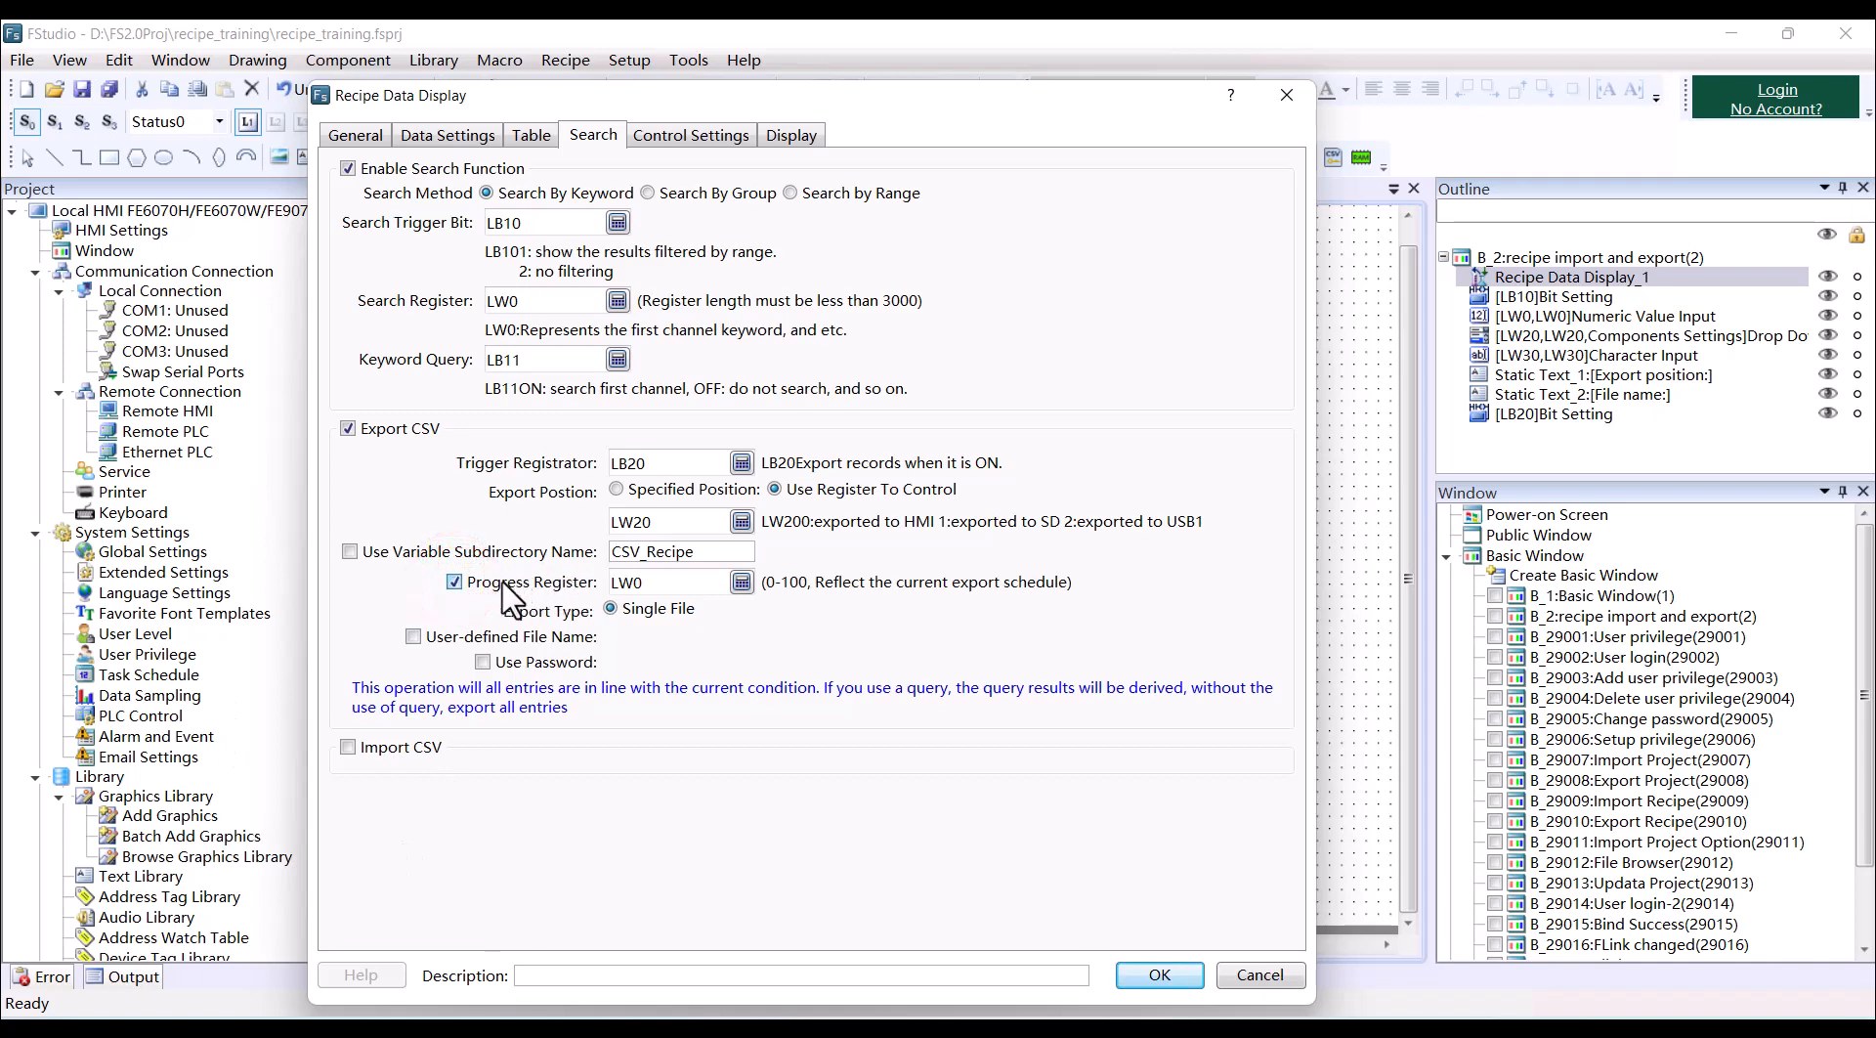
pyautogui.click(454, 578)
pyautogui.click(455, 579)
pyautogui.click(454, 578)
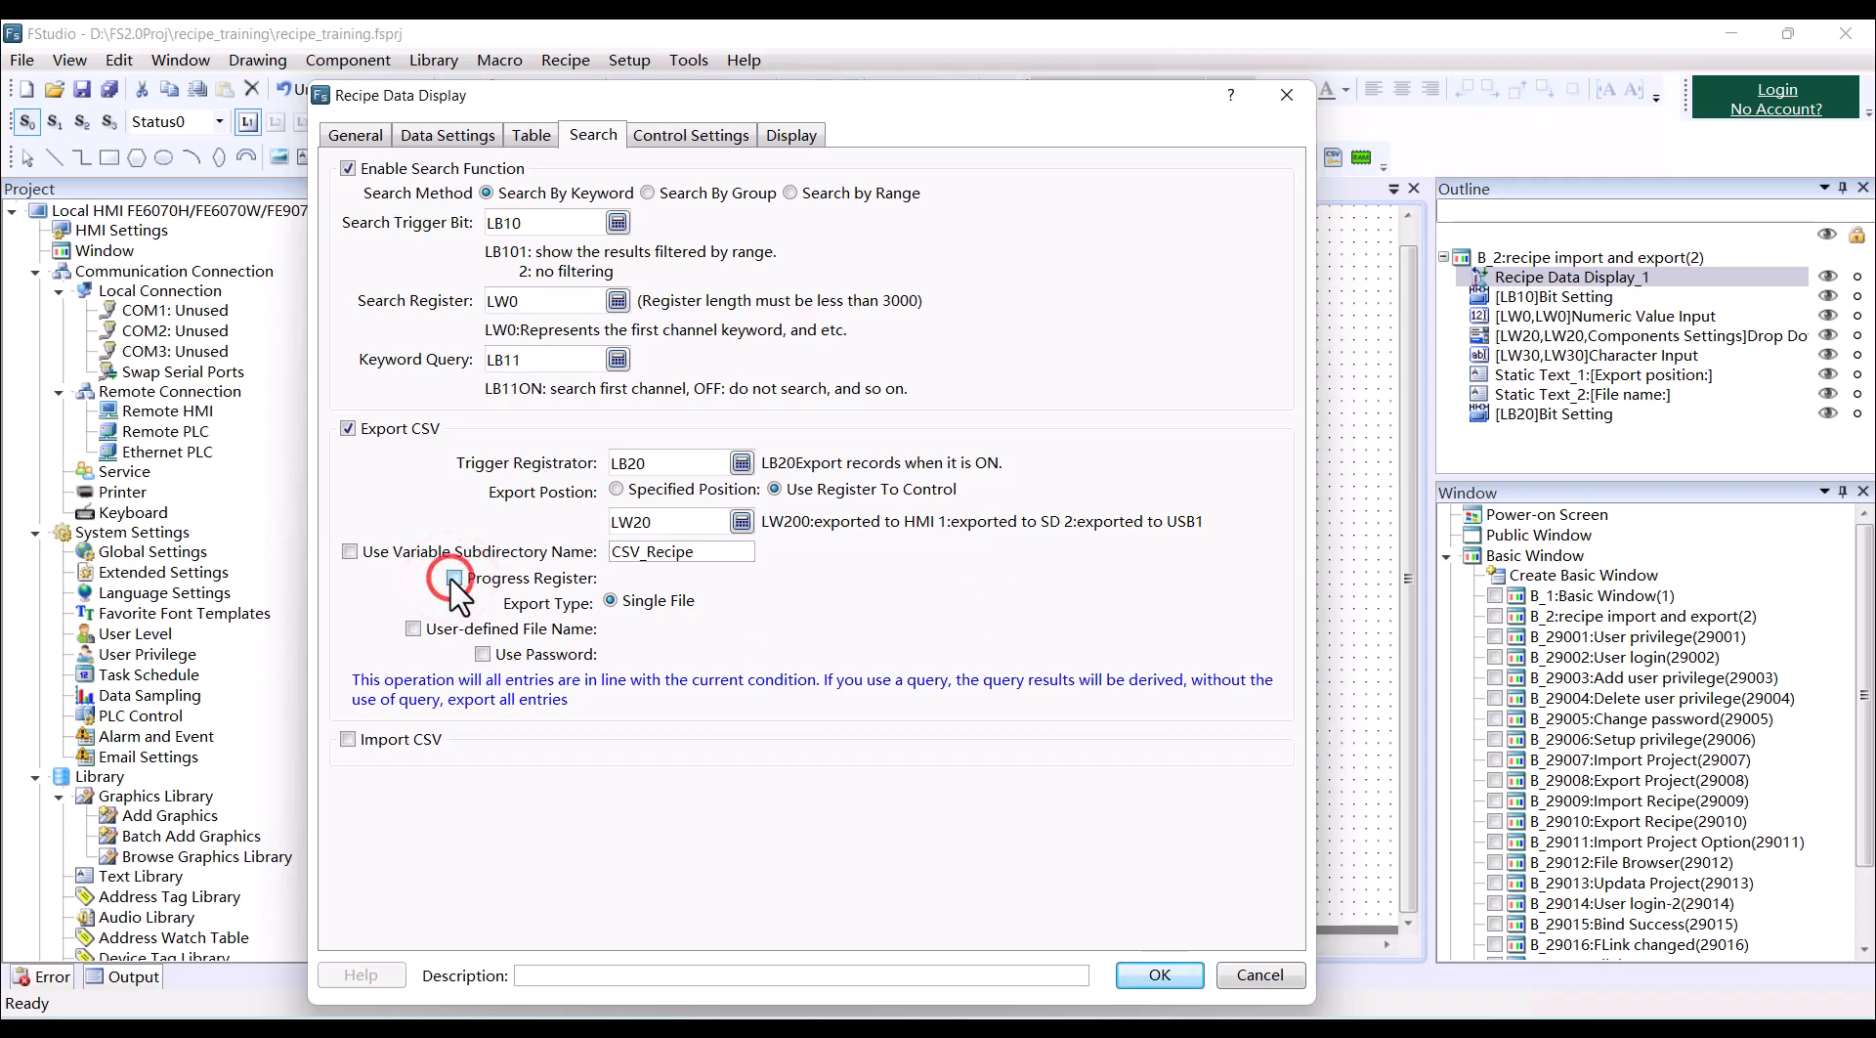
# Enable the user-defined file name for the CSV export with register LW30 and apply the recipe display settings.
pyautogui.click(414, 630)
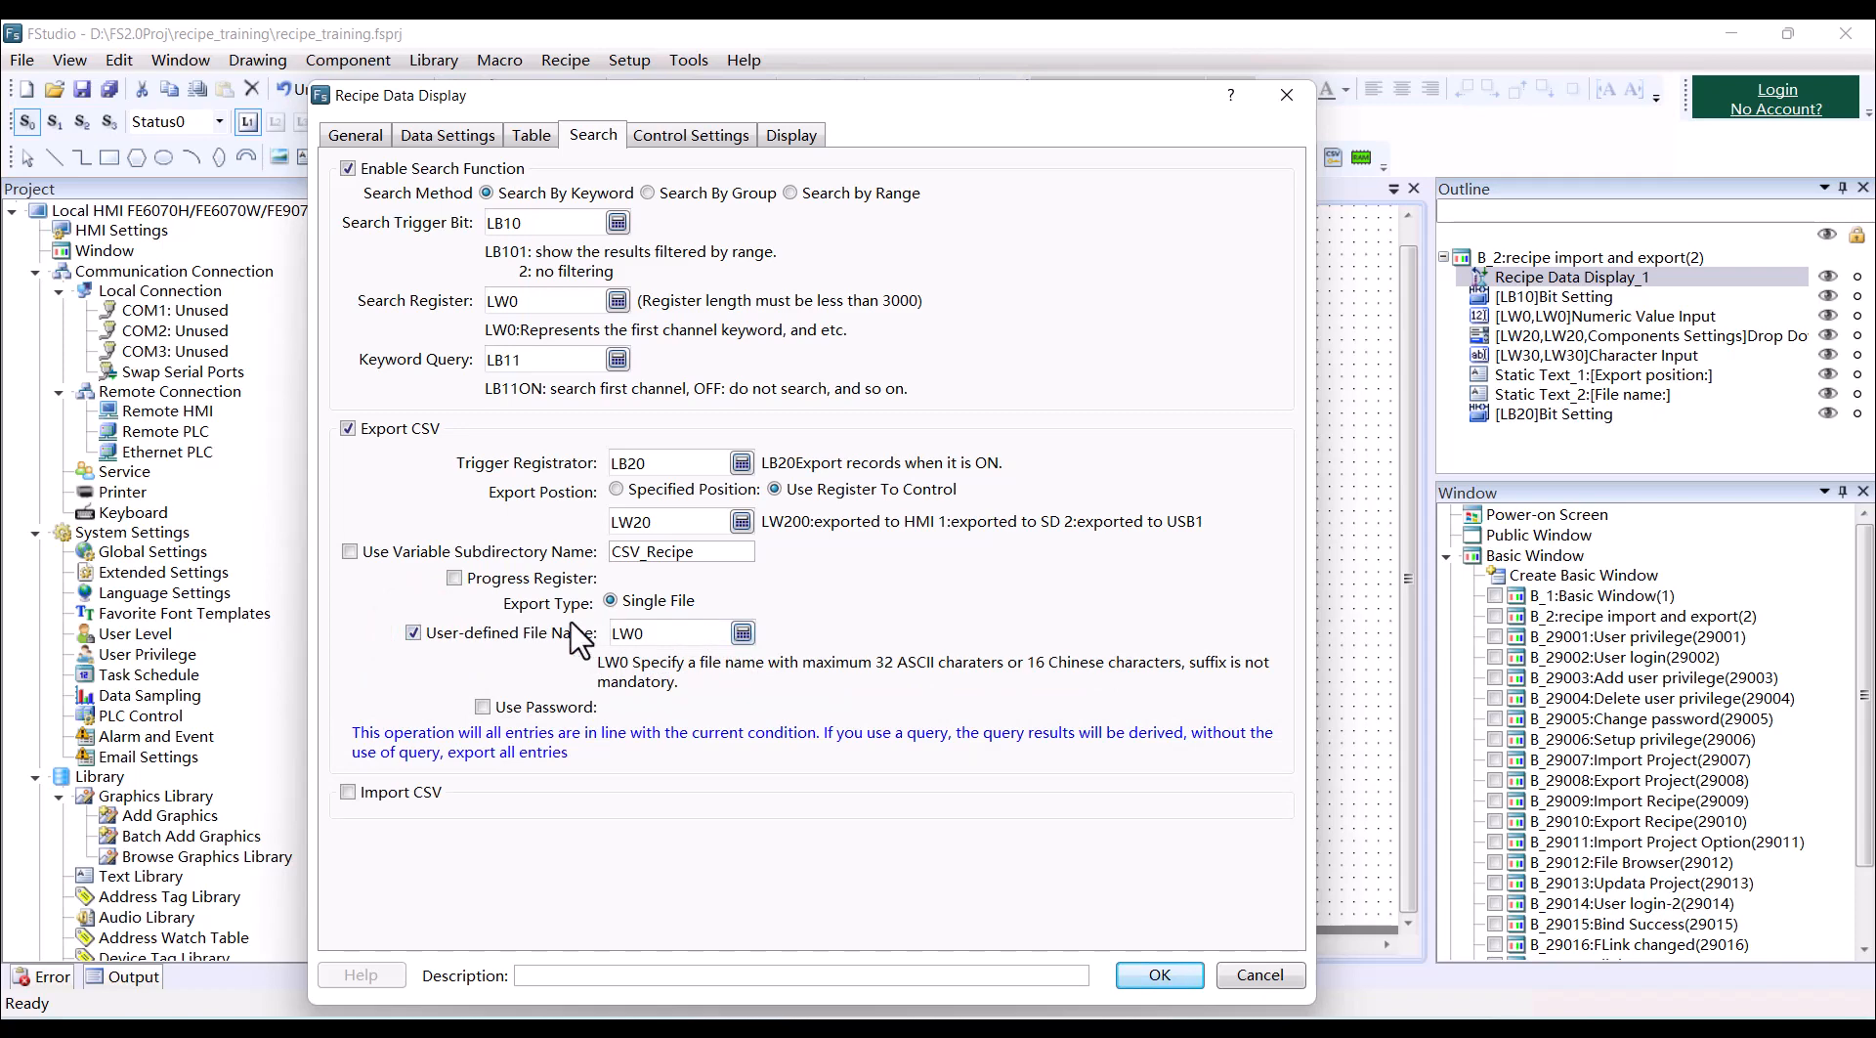
pyautogui.click(743, 633)
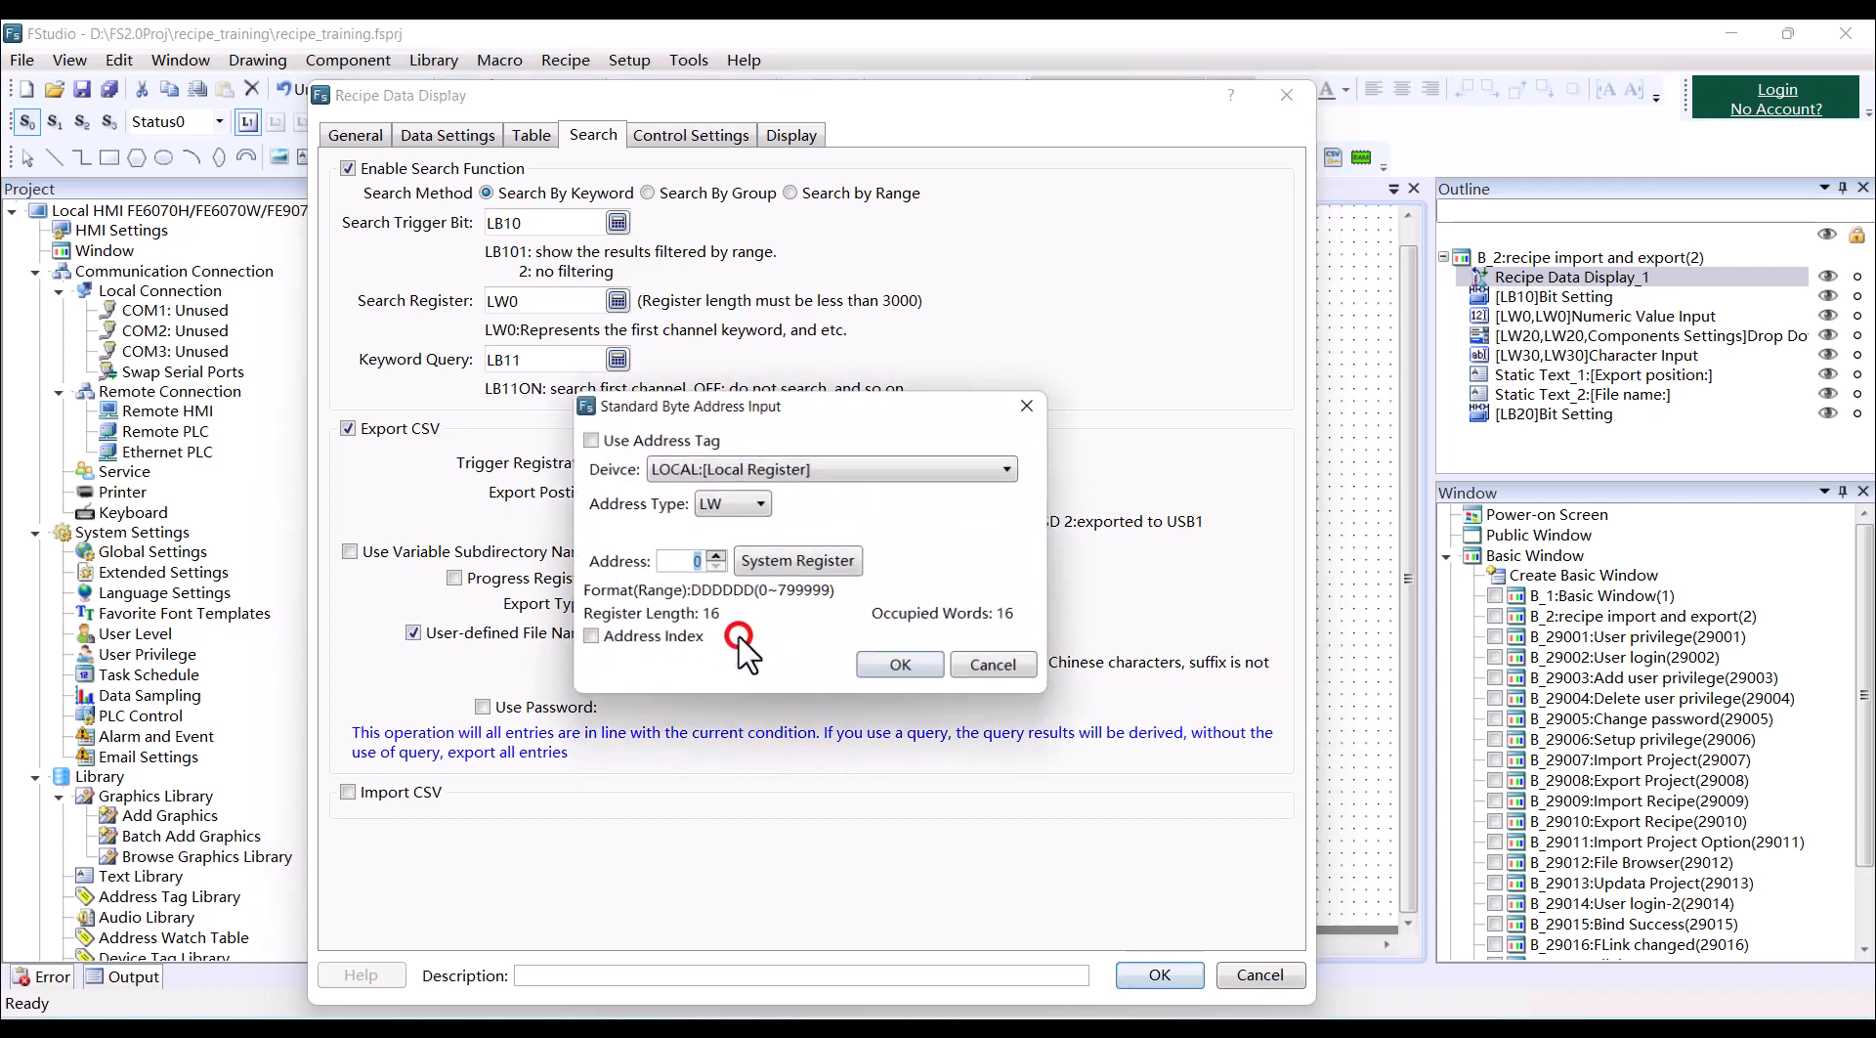
pyautogui.write('30')
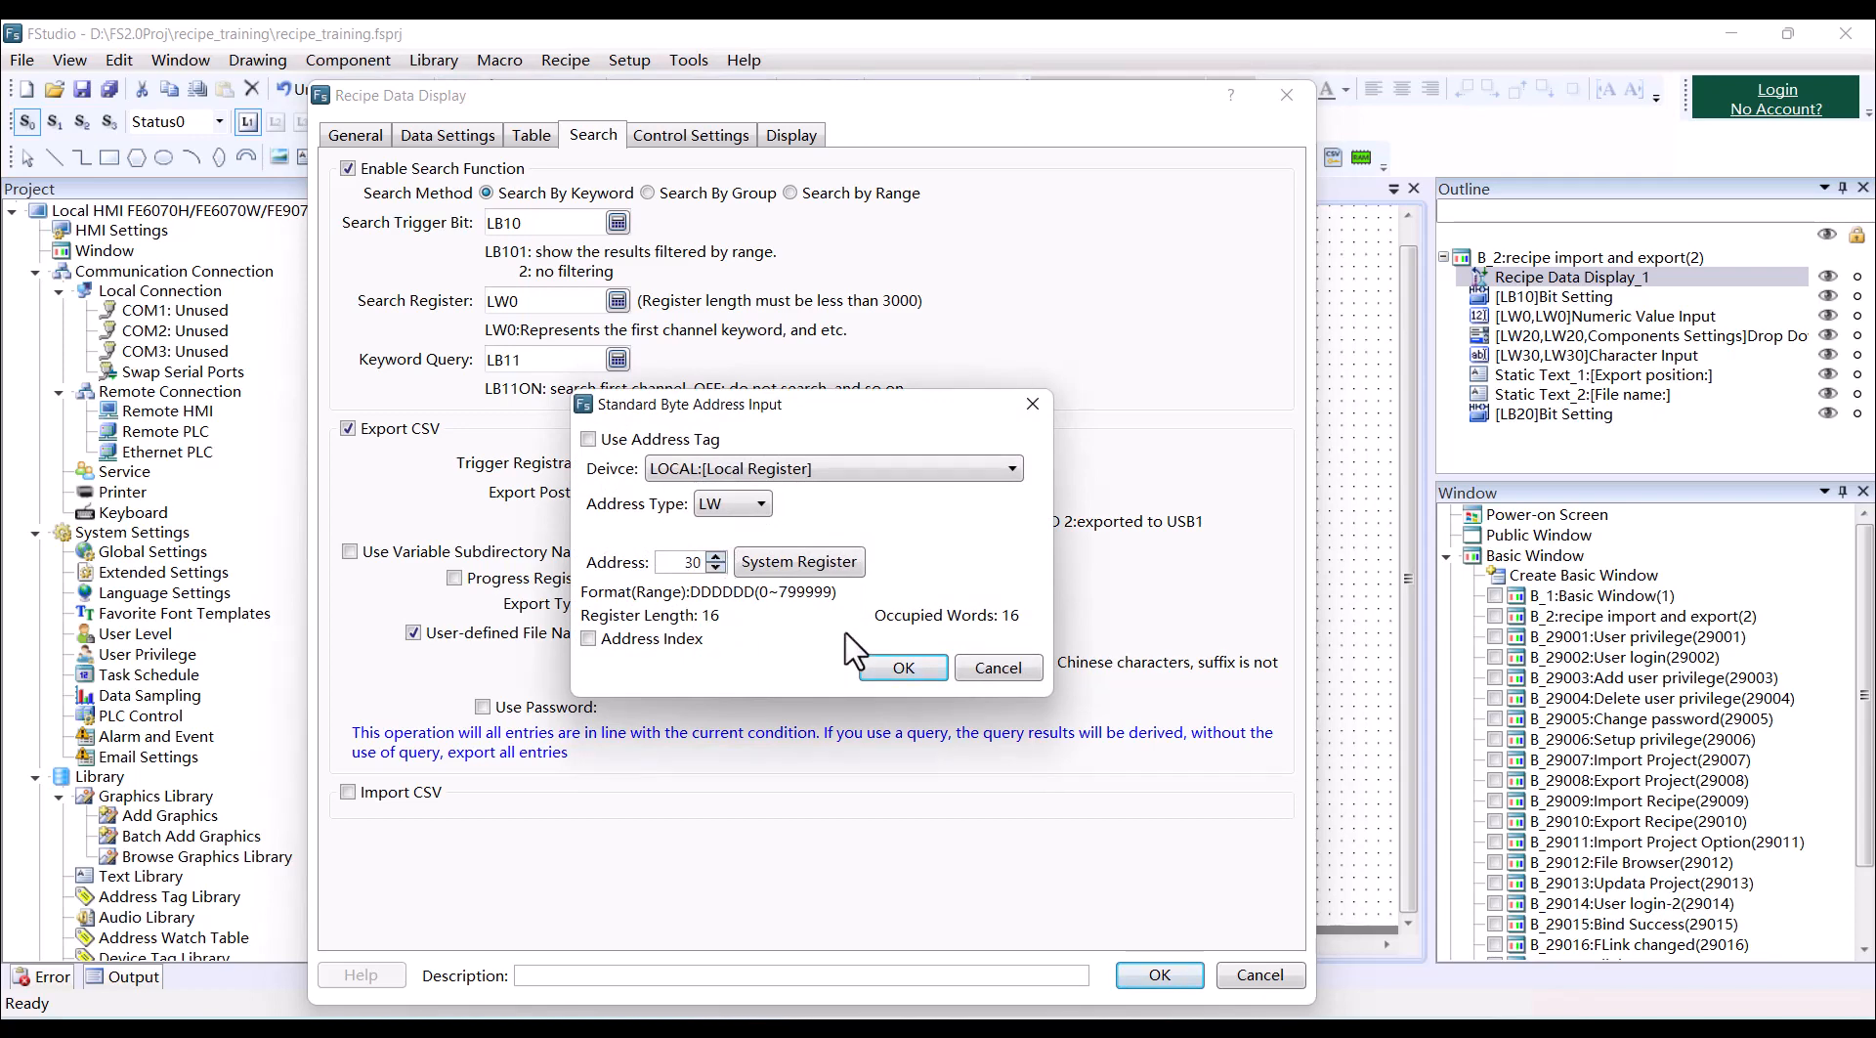
pyautogui.click(903, 668)
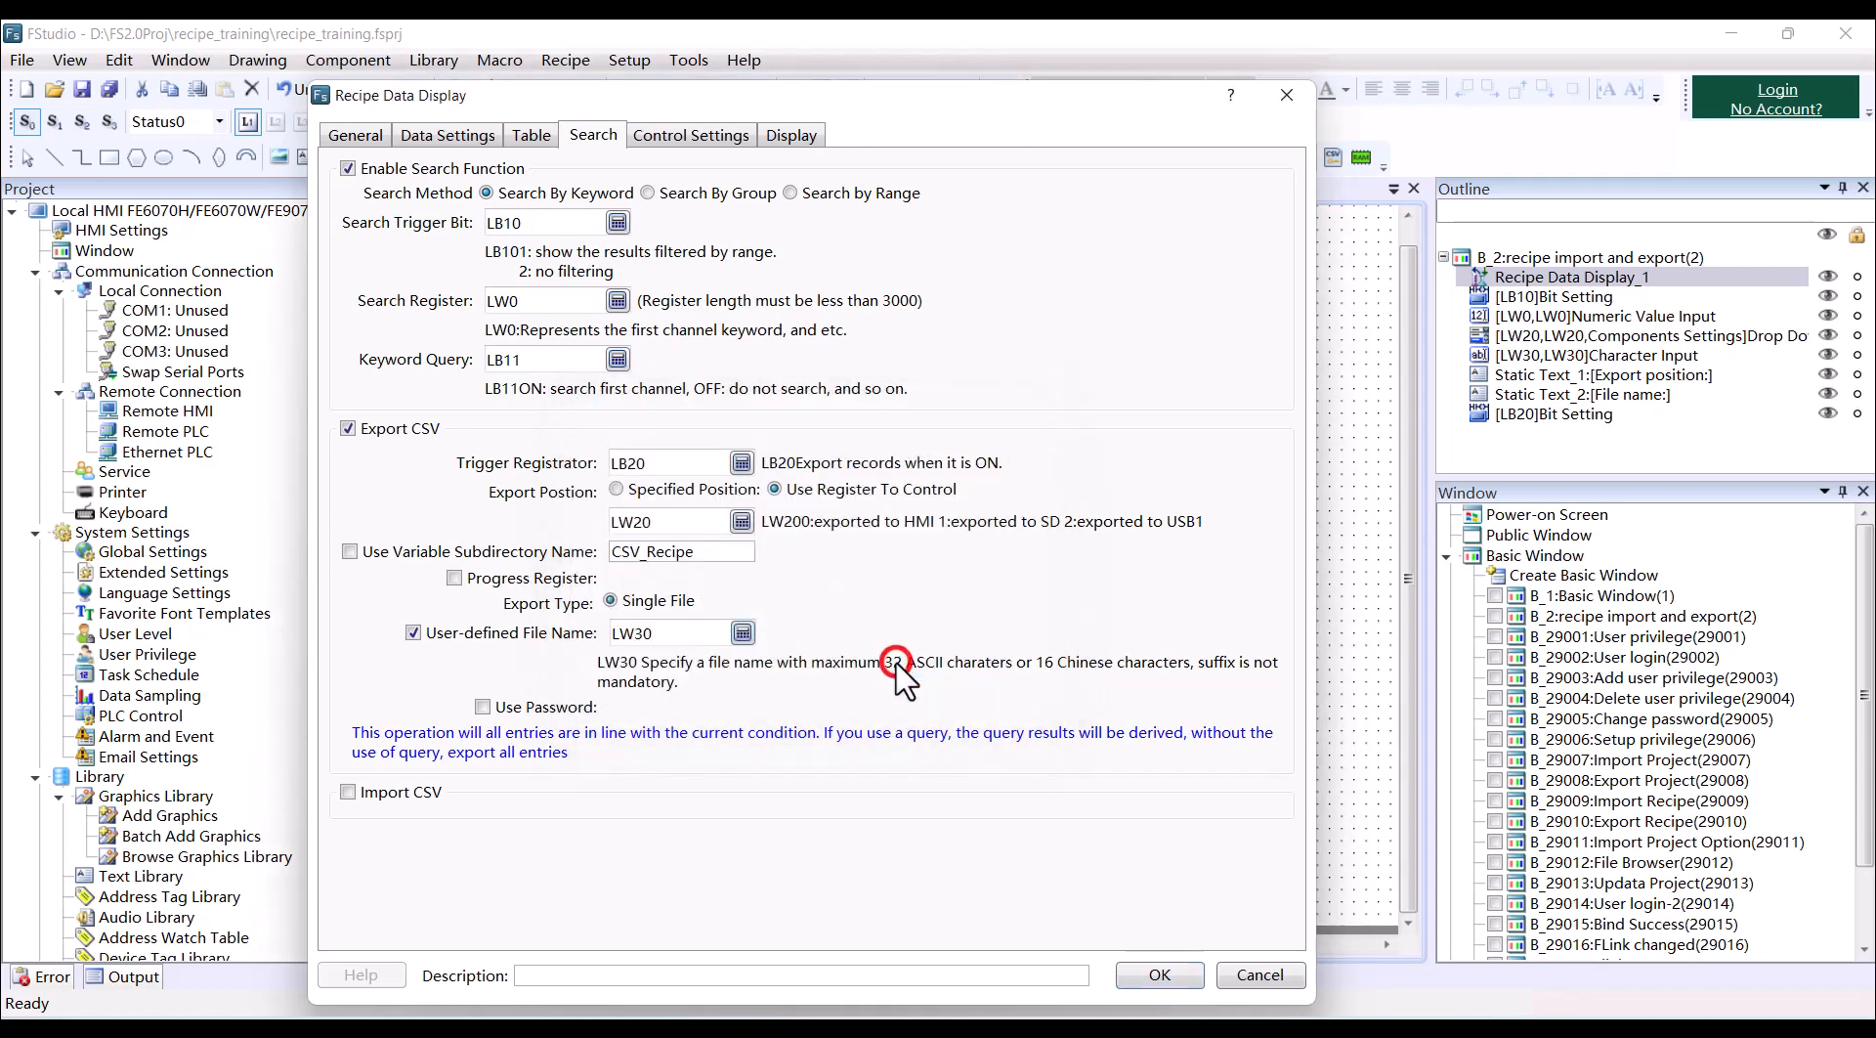
pyautogui.click(1153, 975)
pyautogui.scroll(-1, 1348, 761)
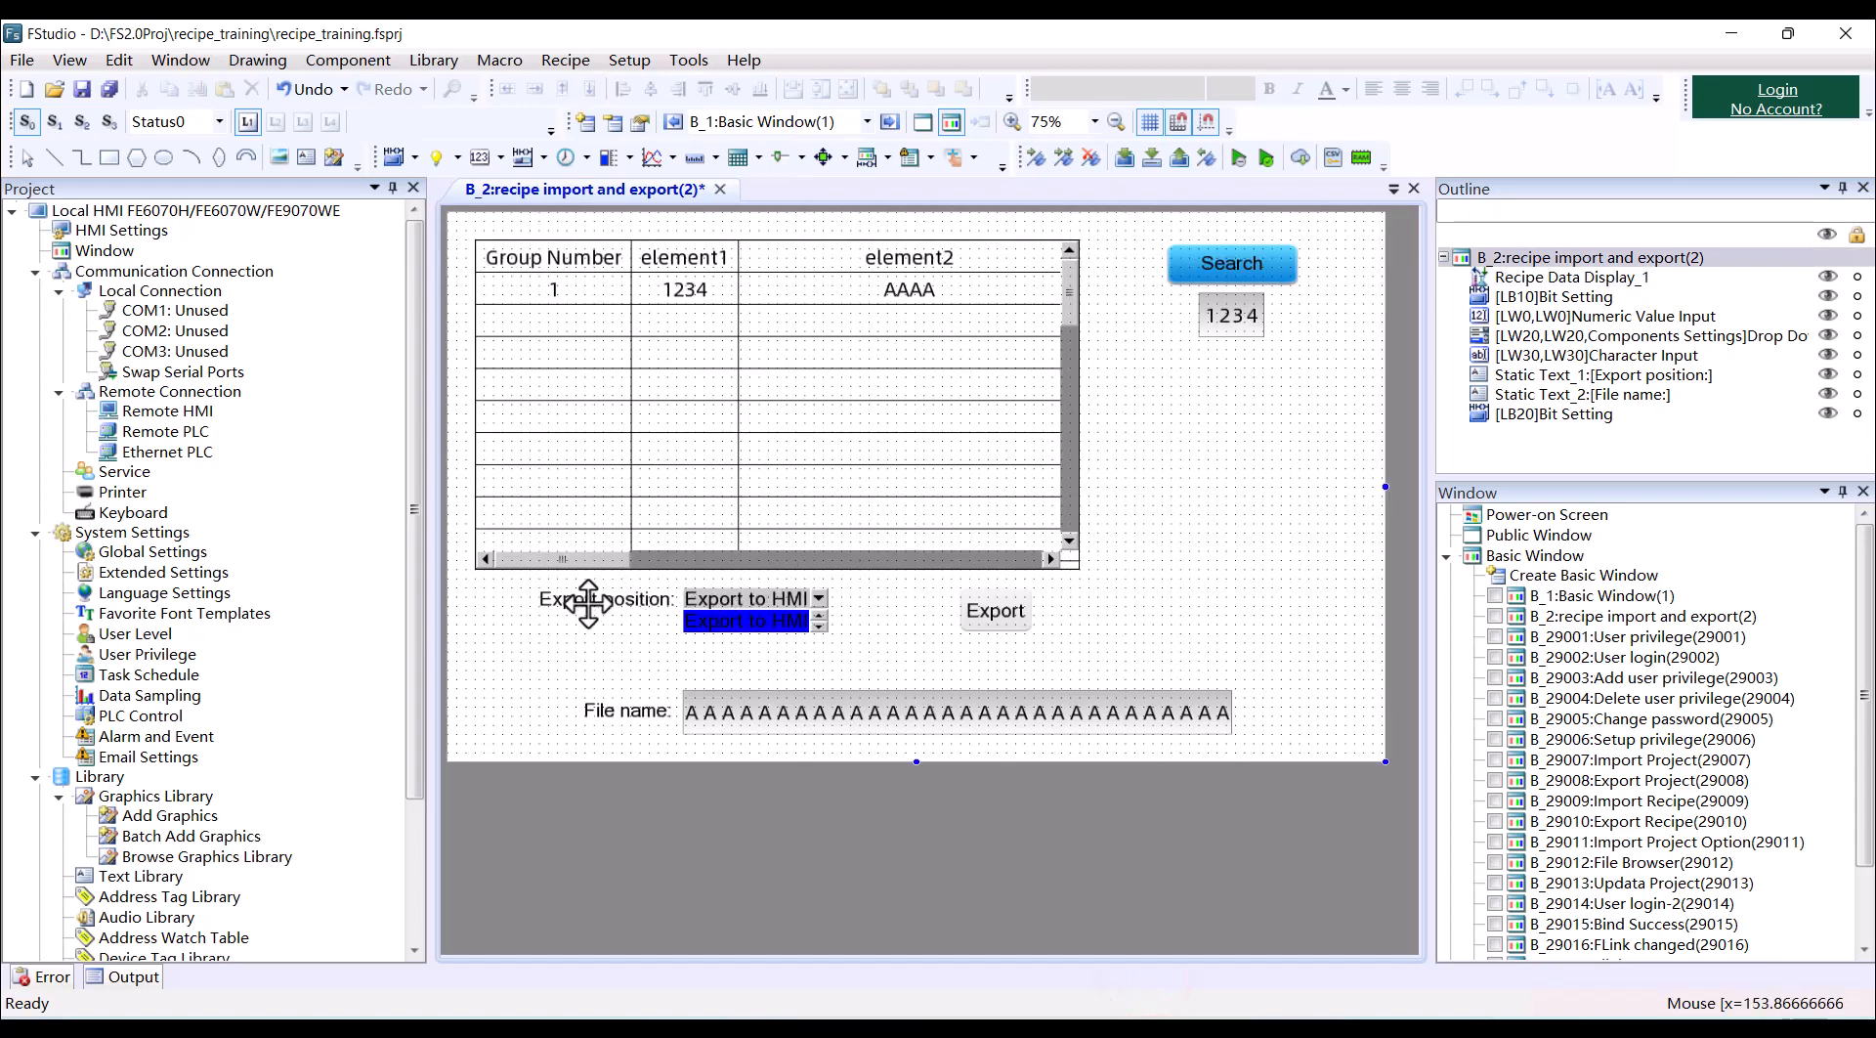
# Examine the export position list, the file name input and the Export button on the recipe window.
pyautogui.click(738, 611)
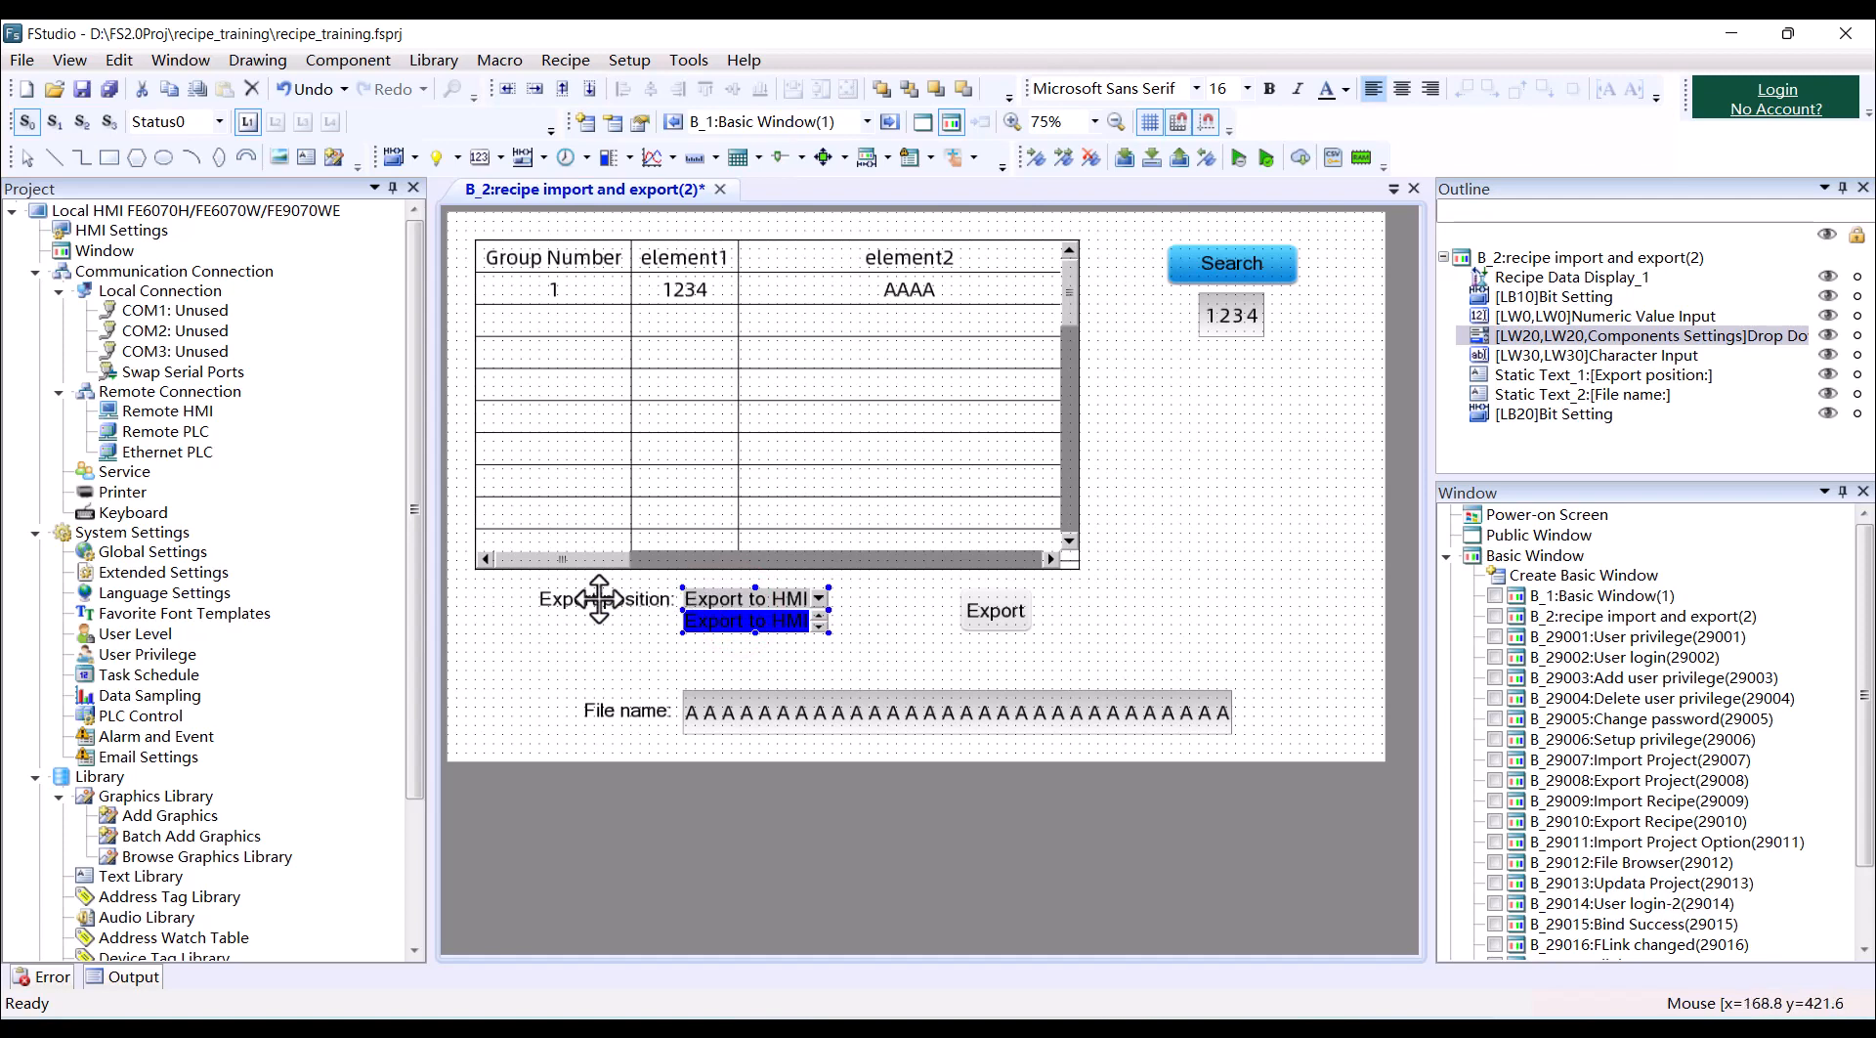
pyautogui.click(728, 711)
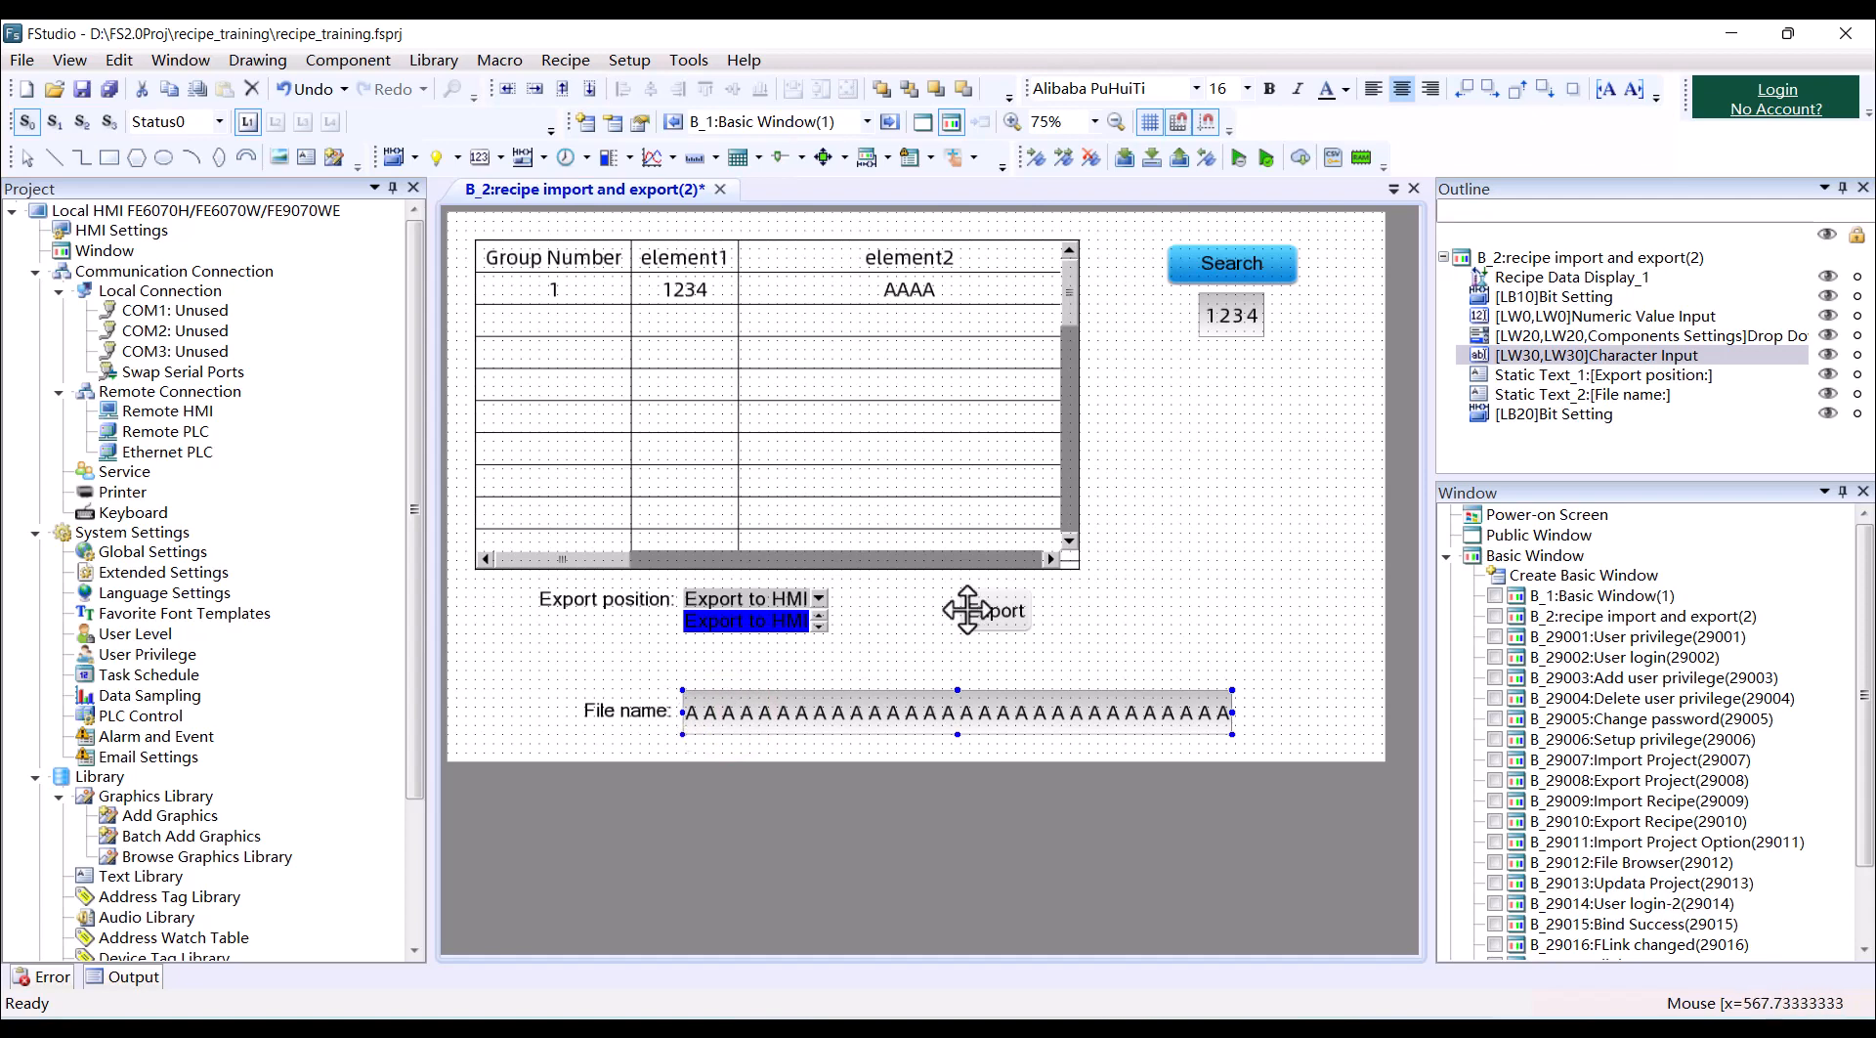
pyautogui.click(1001, 609)
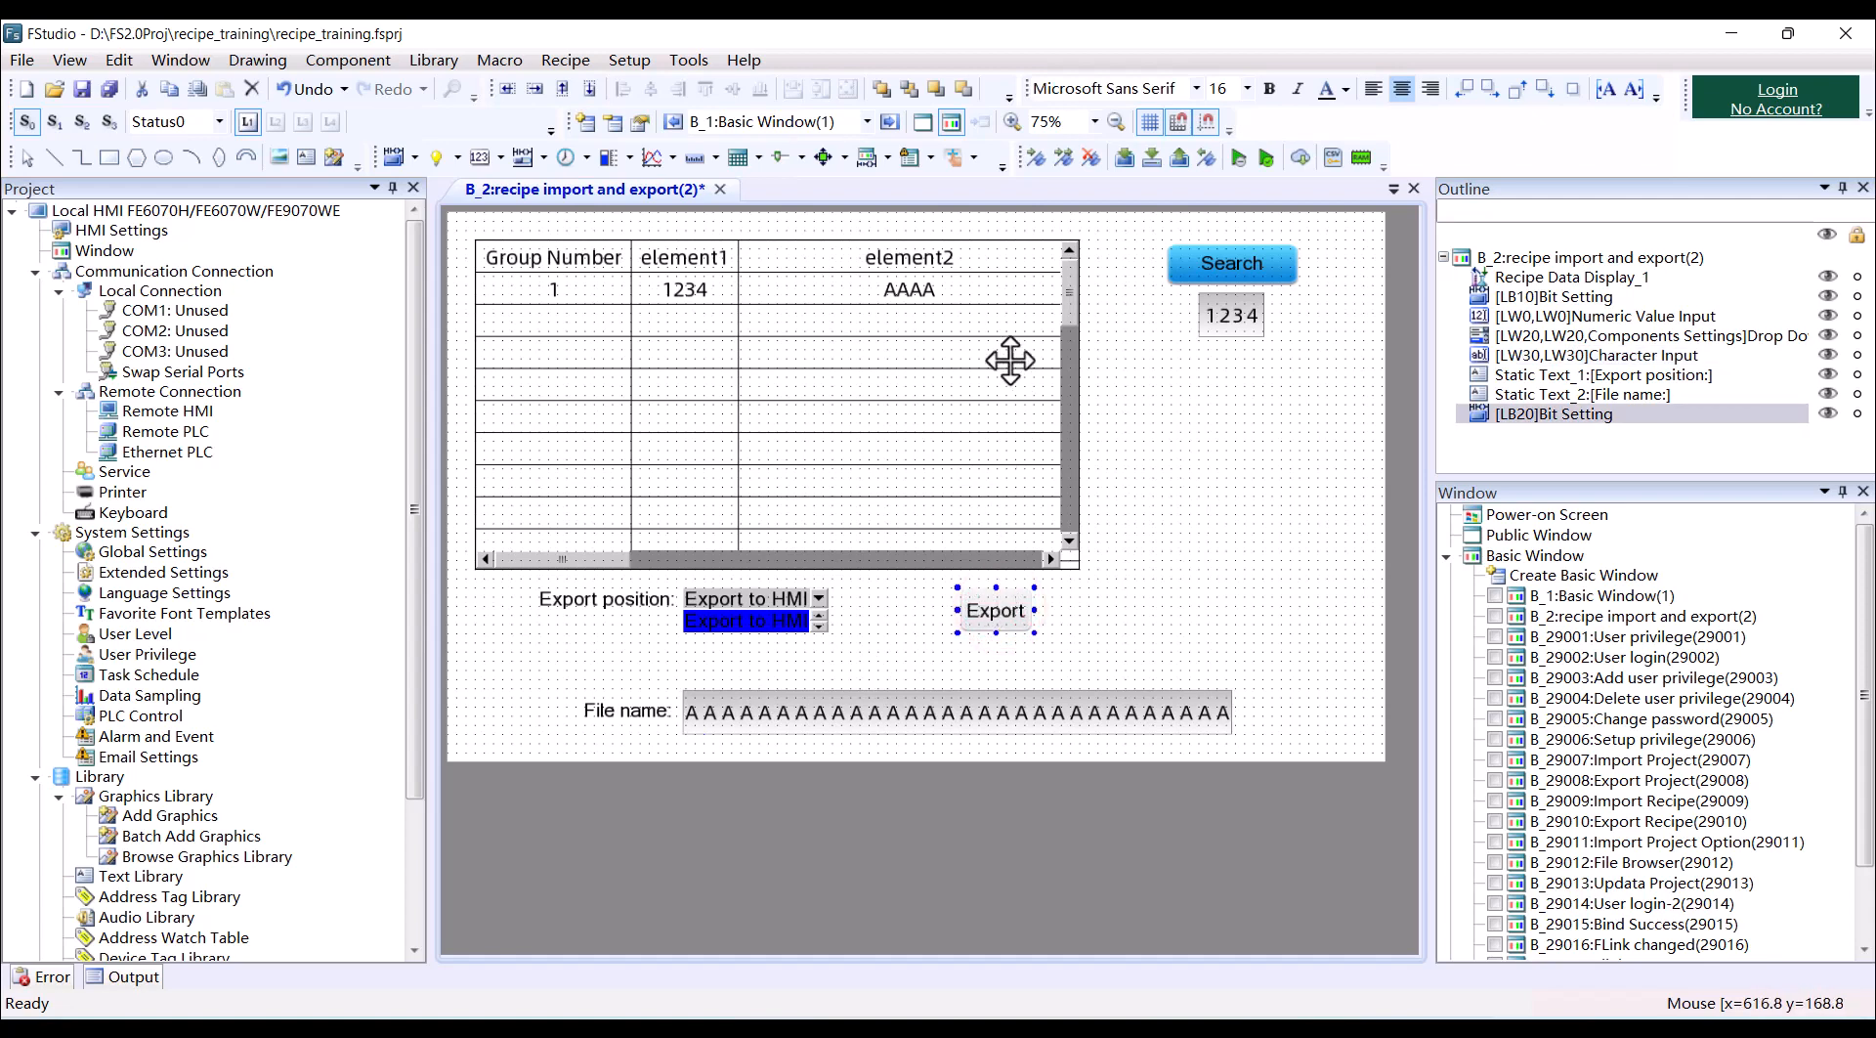
# Compile the project and launch the emulator, clearing RW data, data sampling and history alerts, and special registers.
pyautogui.click(1063, 158)
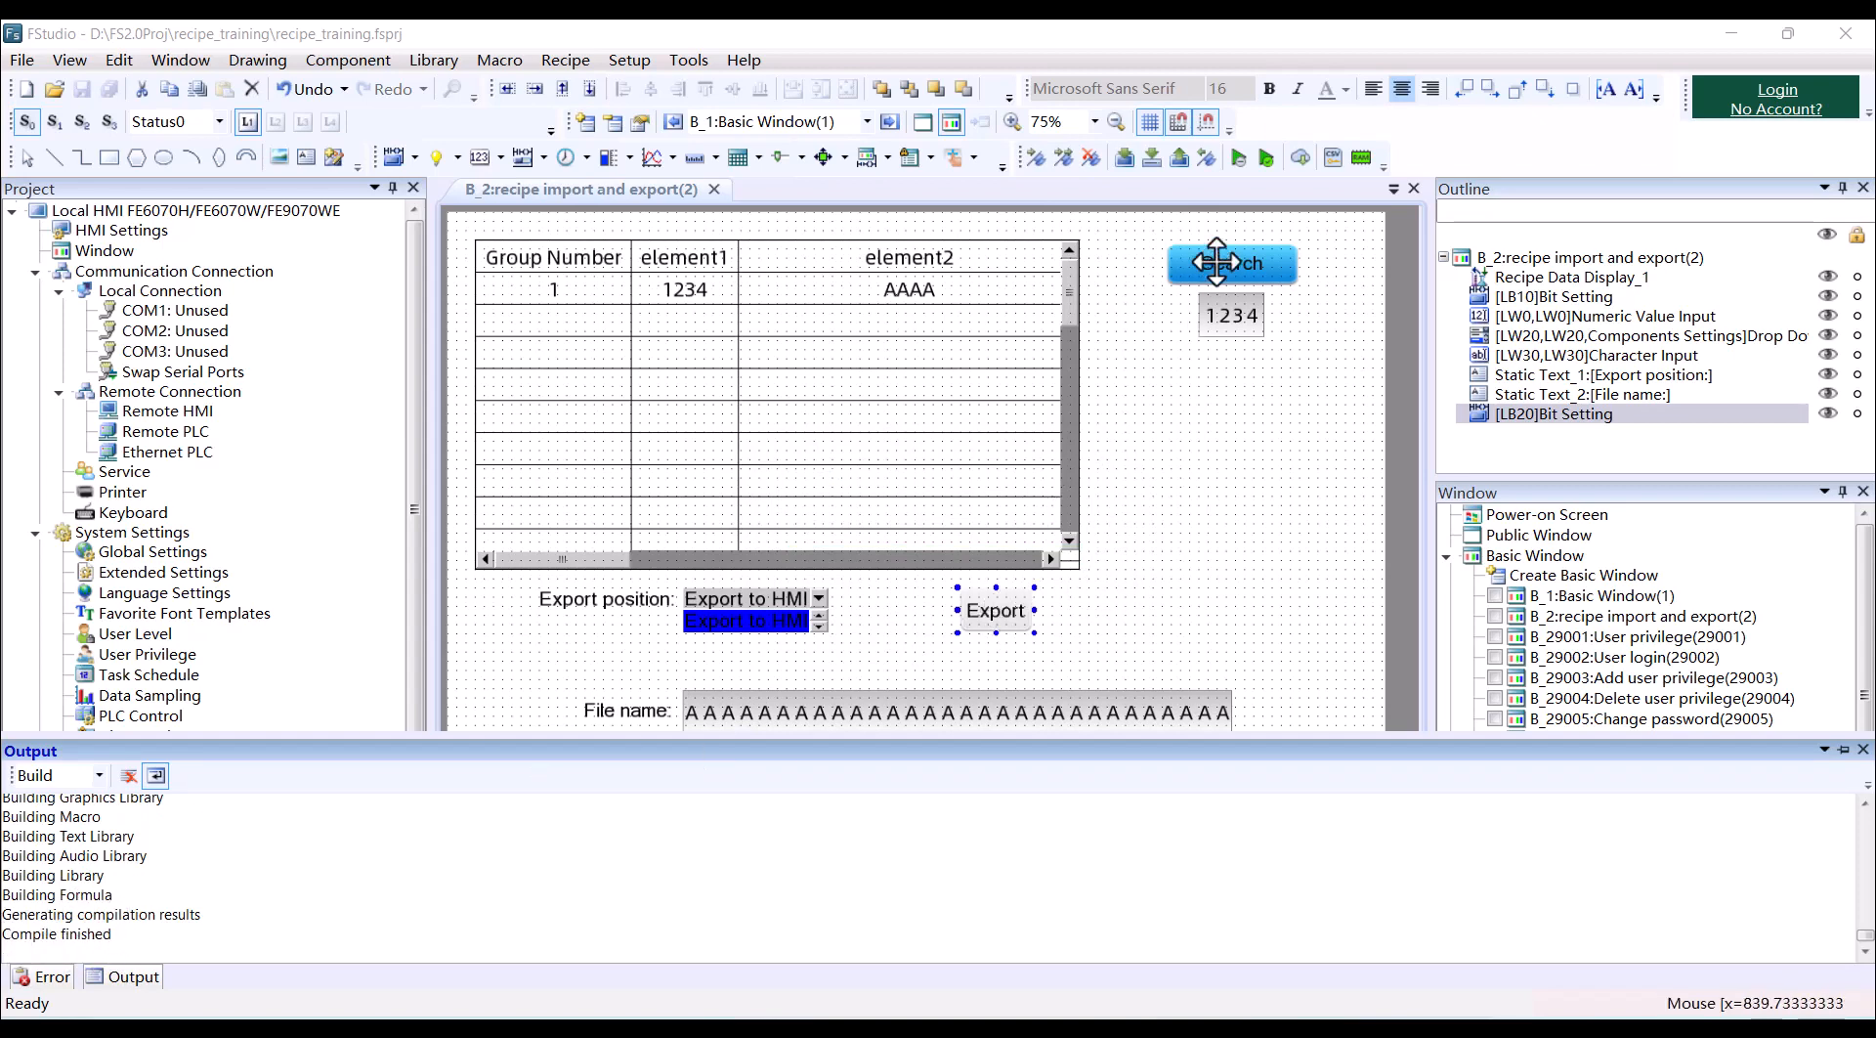
pyautogui.click(1236, 159)
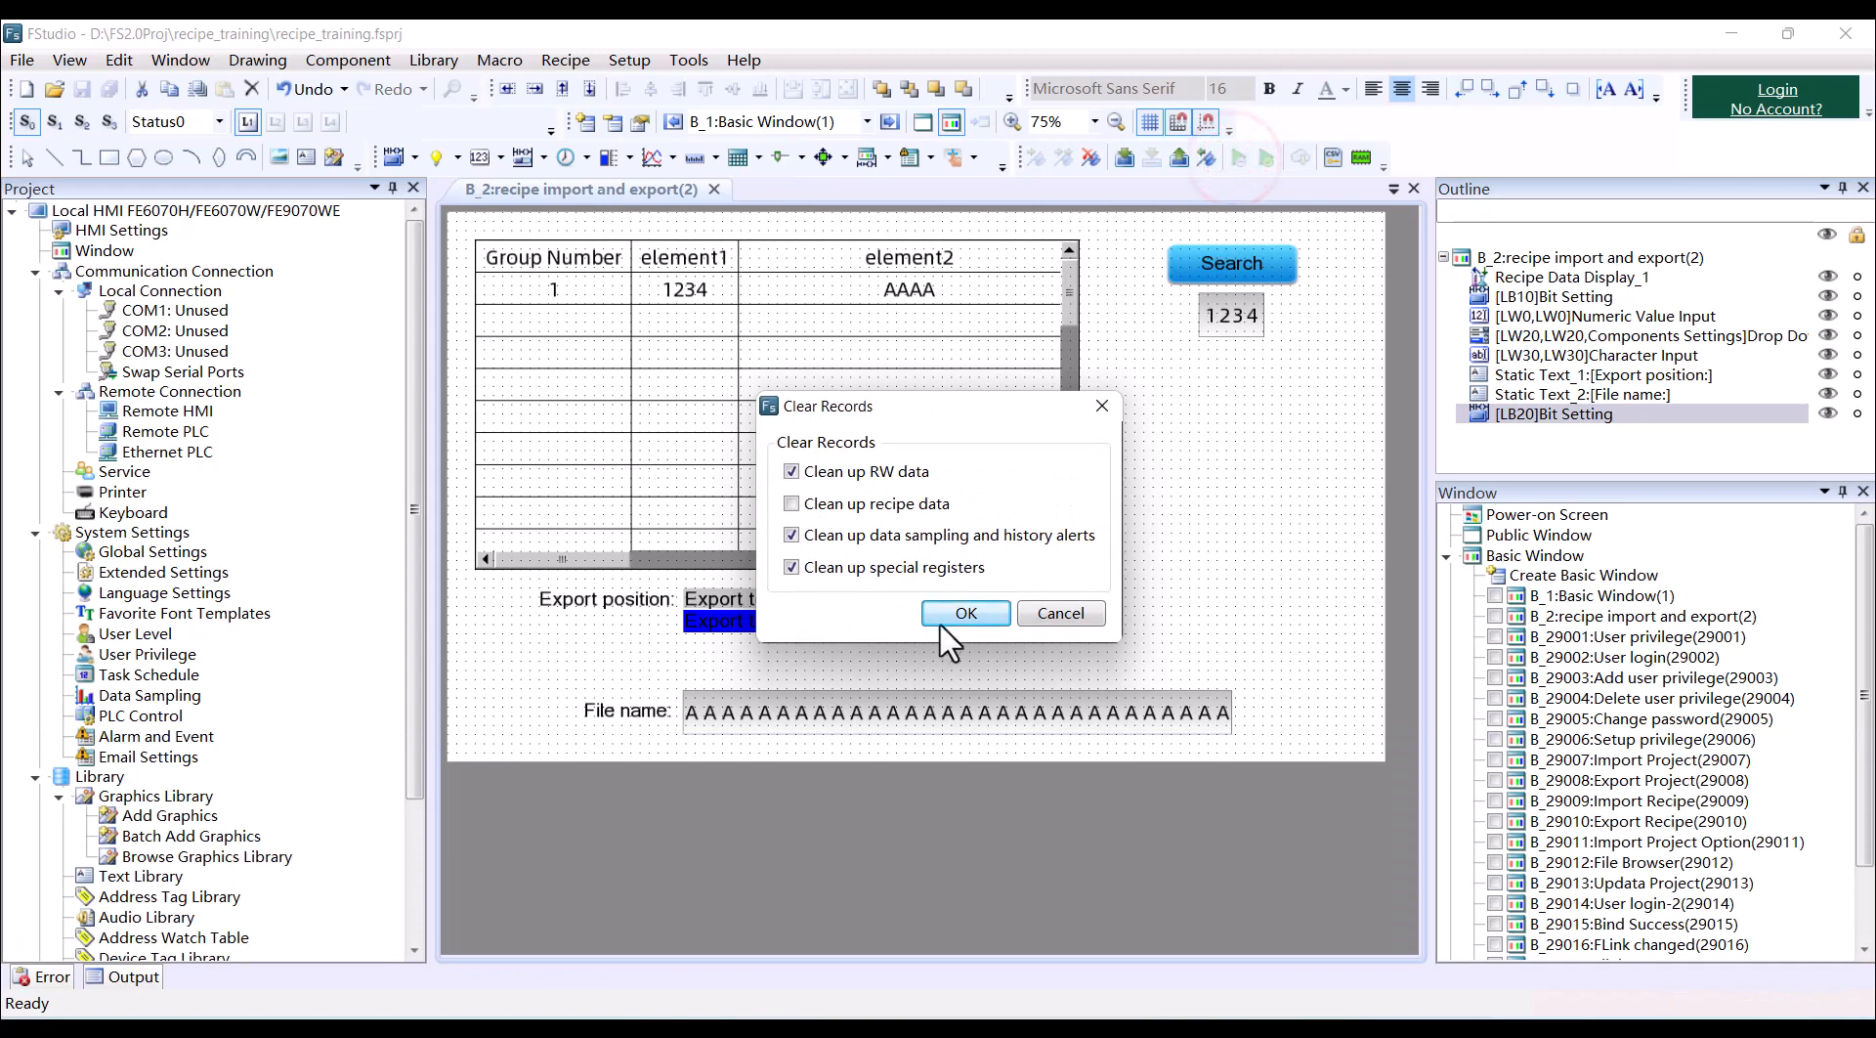
pyautogui.click(944, 615)
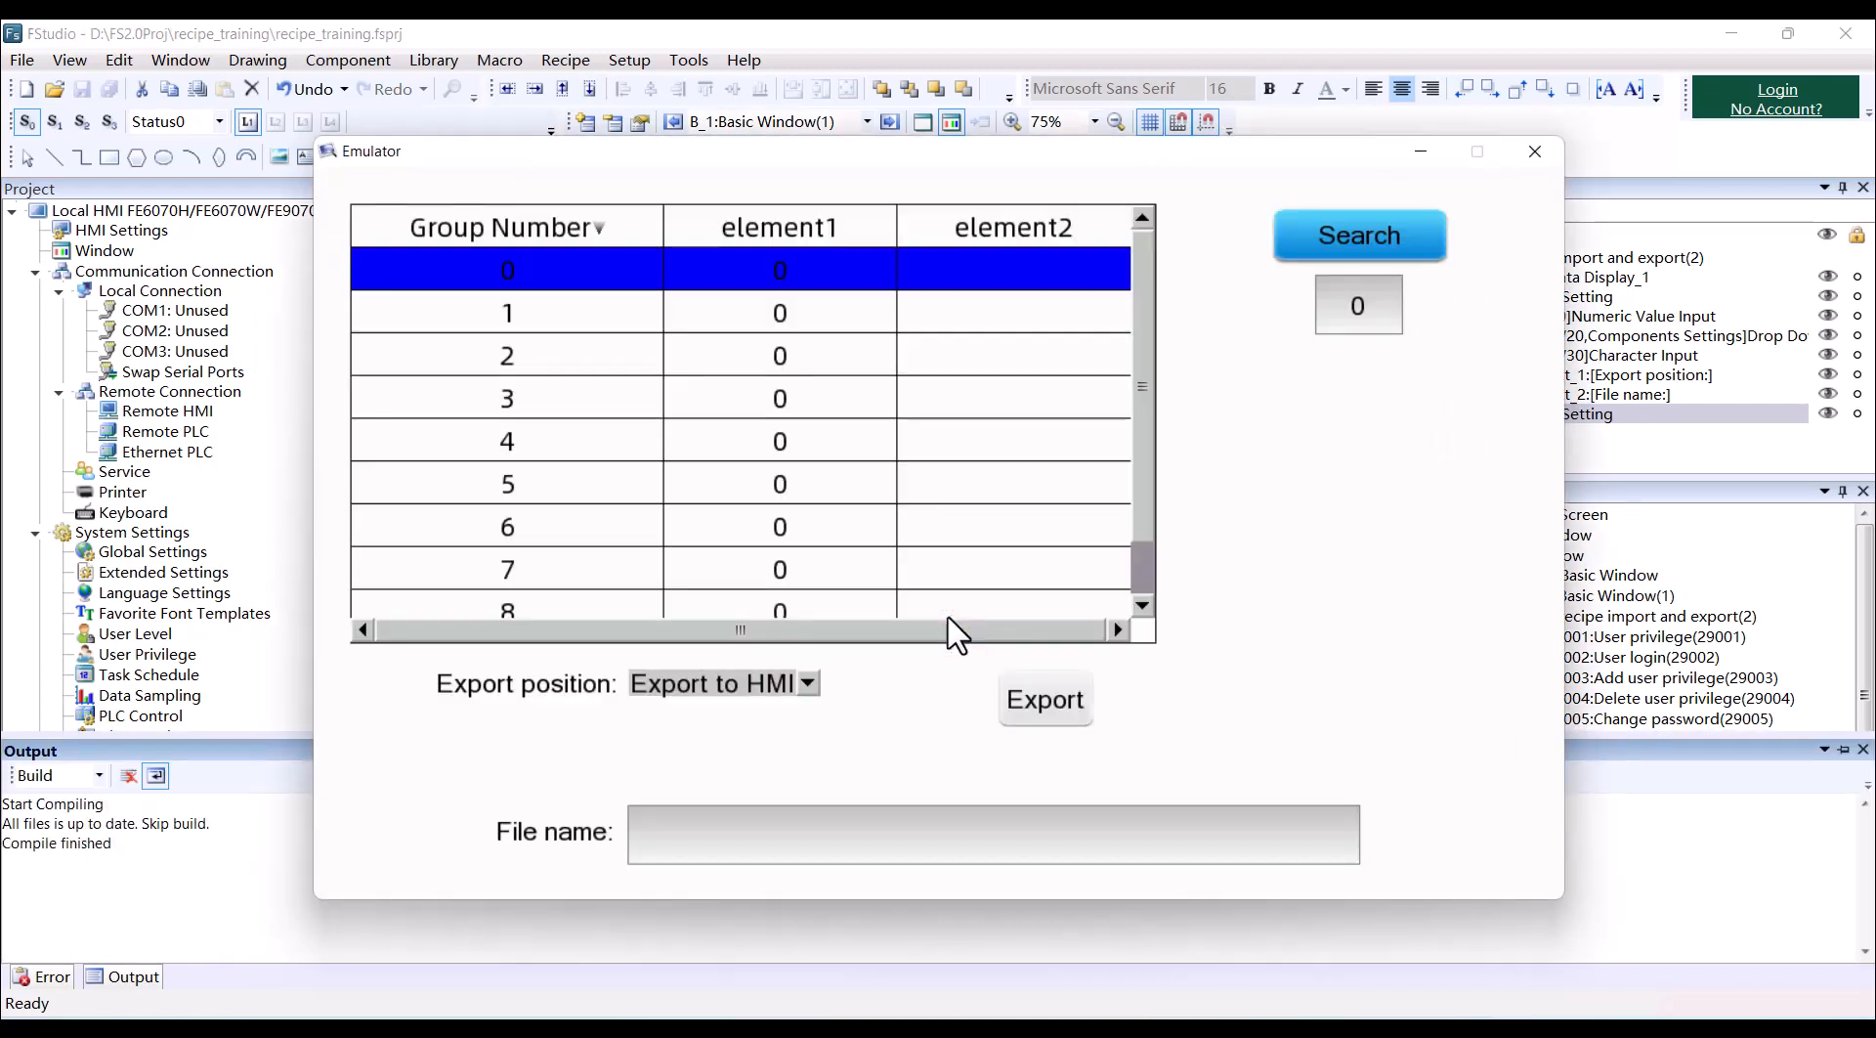
# Set element1 of recipe group 0 to 123 in the emulator.
pyautogui.click(784, 276)
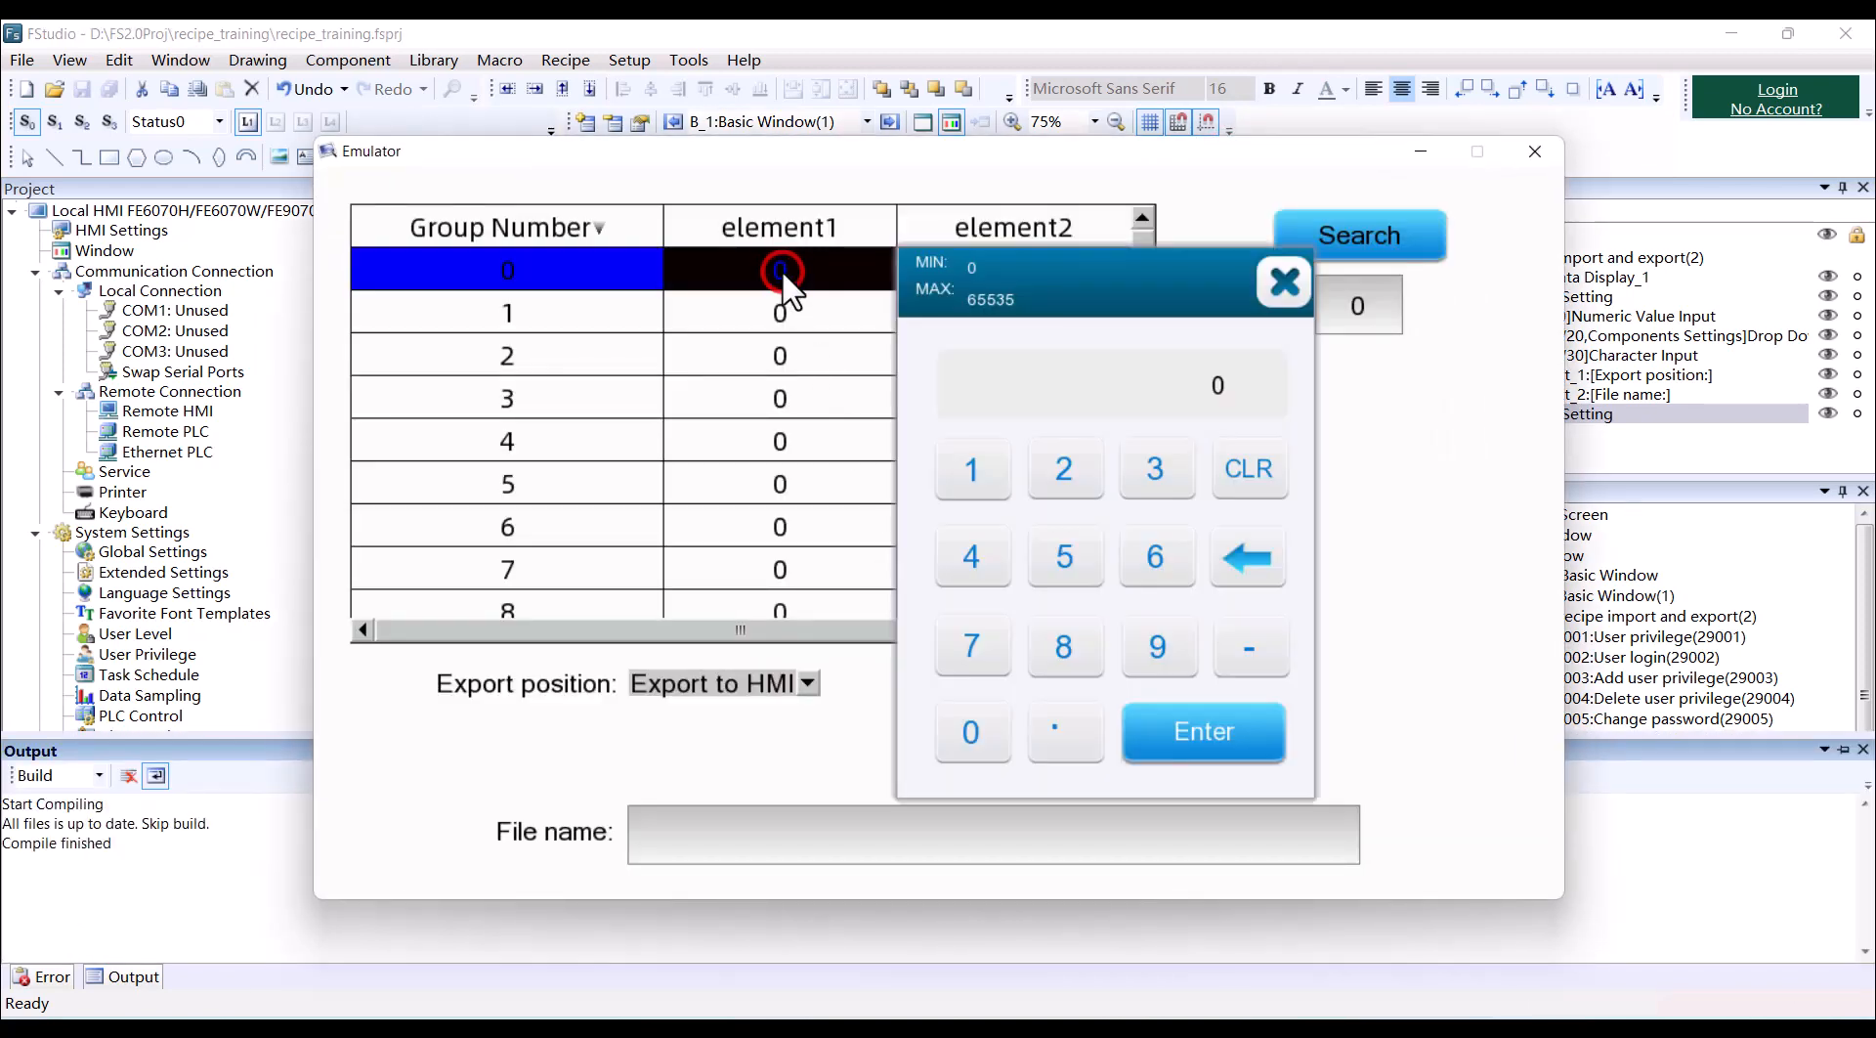
pyautogui.click(969, 465)
pyautogui.click(1063, 469)
pyautogui.click(1144, 491)
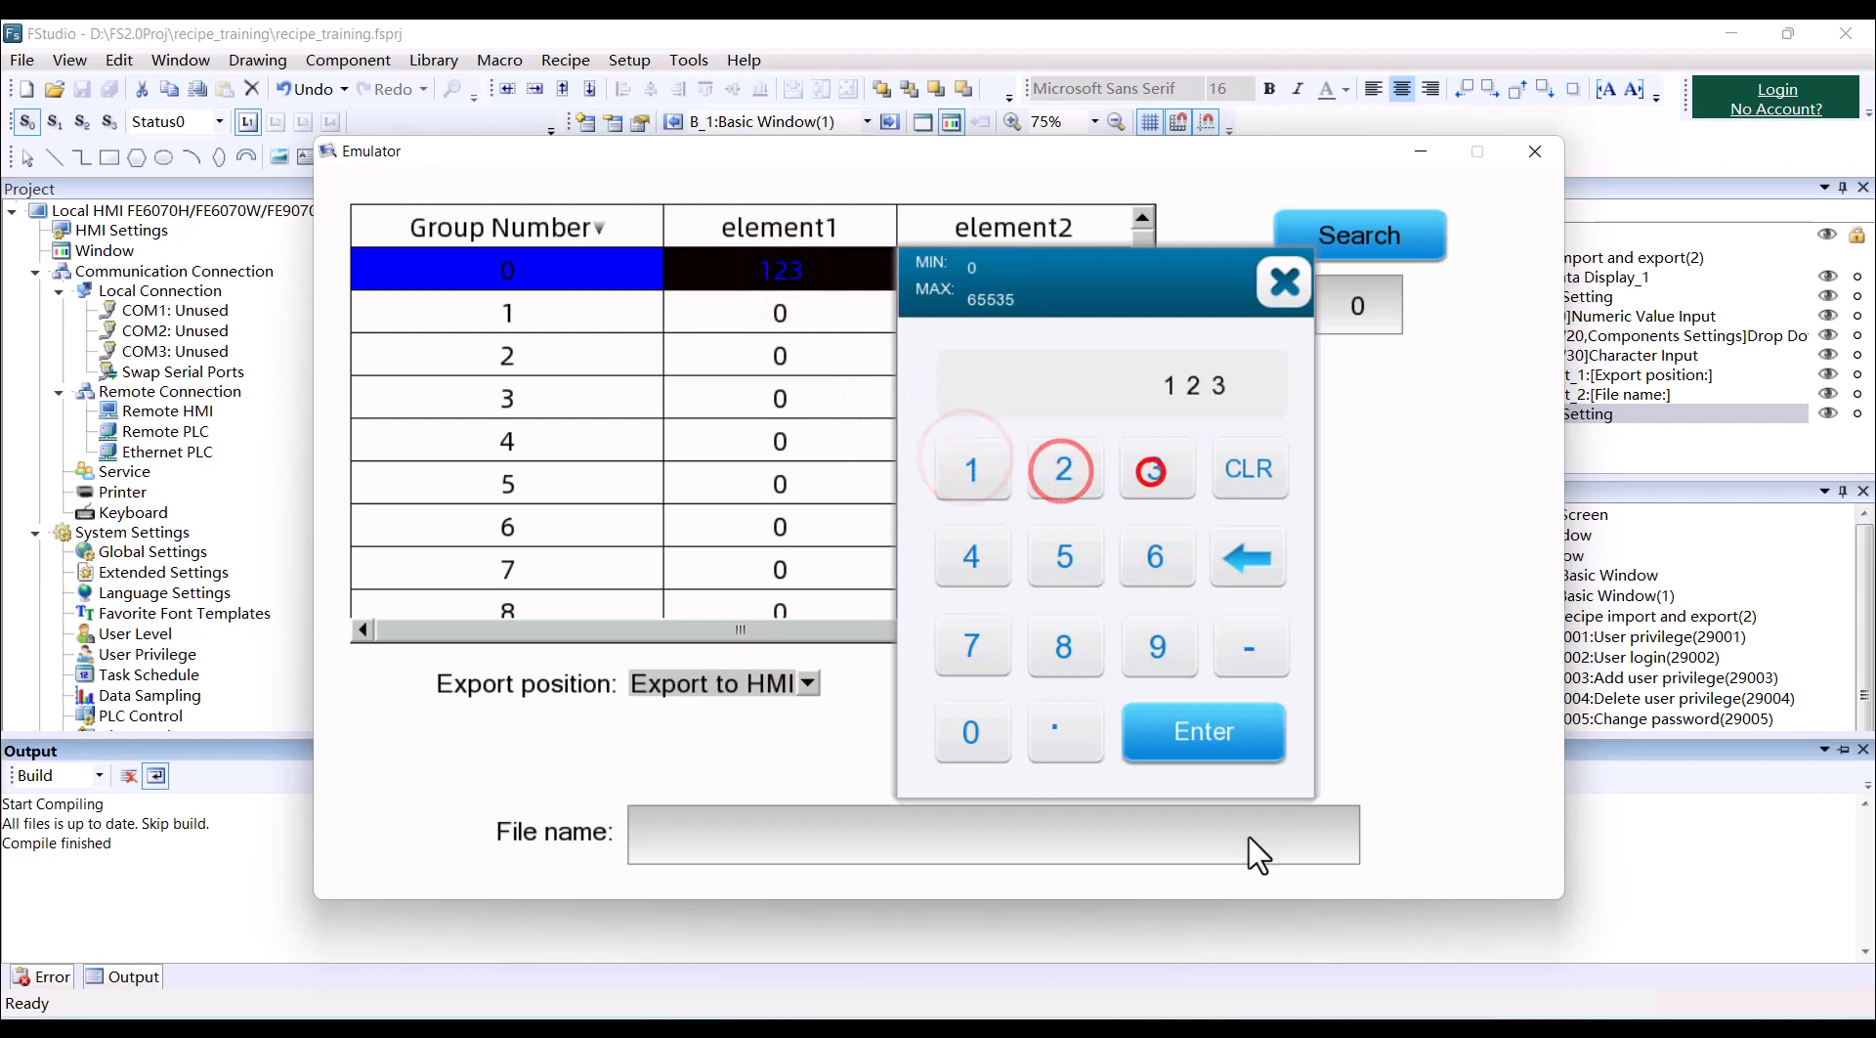
pyautogui.click(1223, 732)
# Enter rty as element2 of recipe group 0.
pyautogui.click(1035, 275)
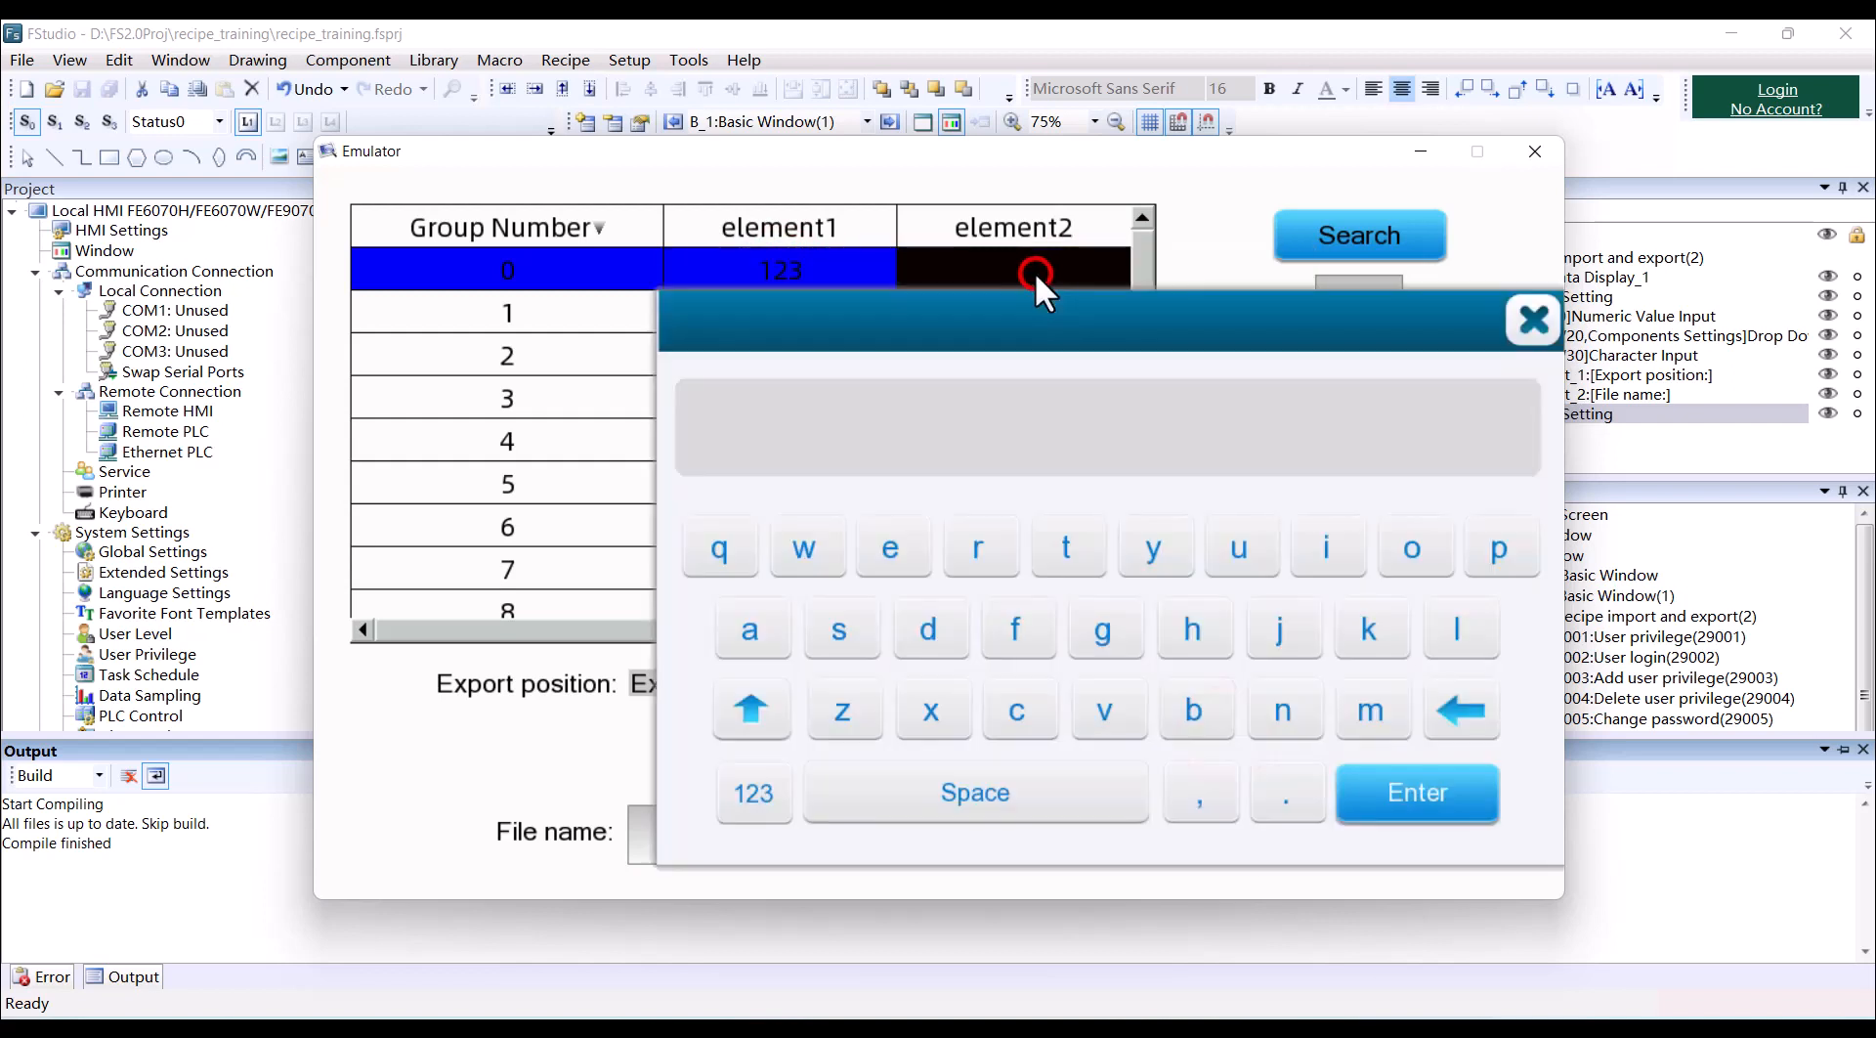
pyautogui.click(985, 540)
pyautogui.click(1050, 547)
pyautogui.click(1145, 552)
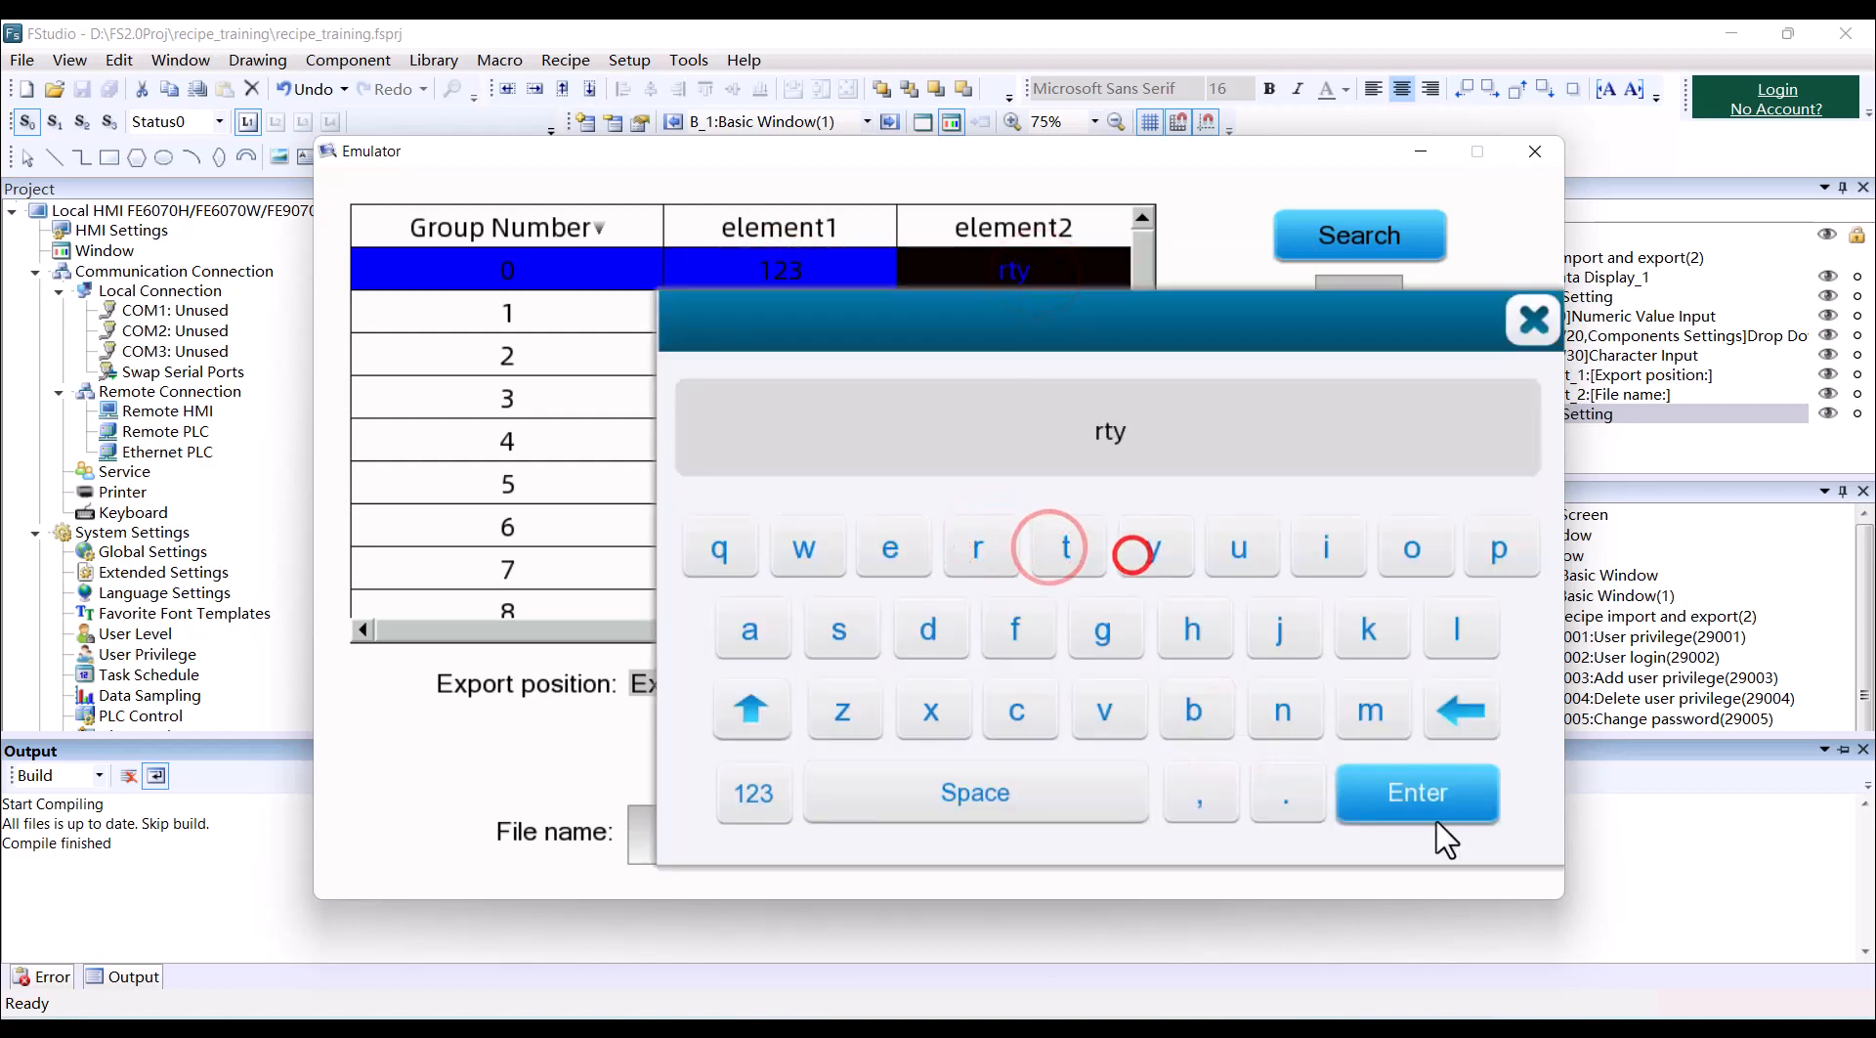
pyautogui.click(1436, 795)
# Set element1 of recipe group 2 to 123.
pyautogui.click(827, 311)
pyautogui.click(823, 344)
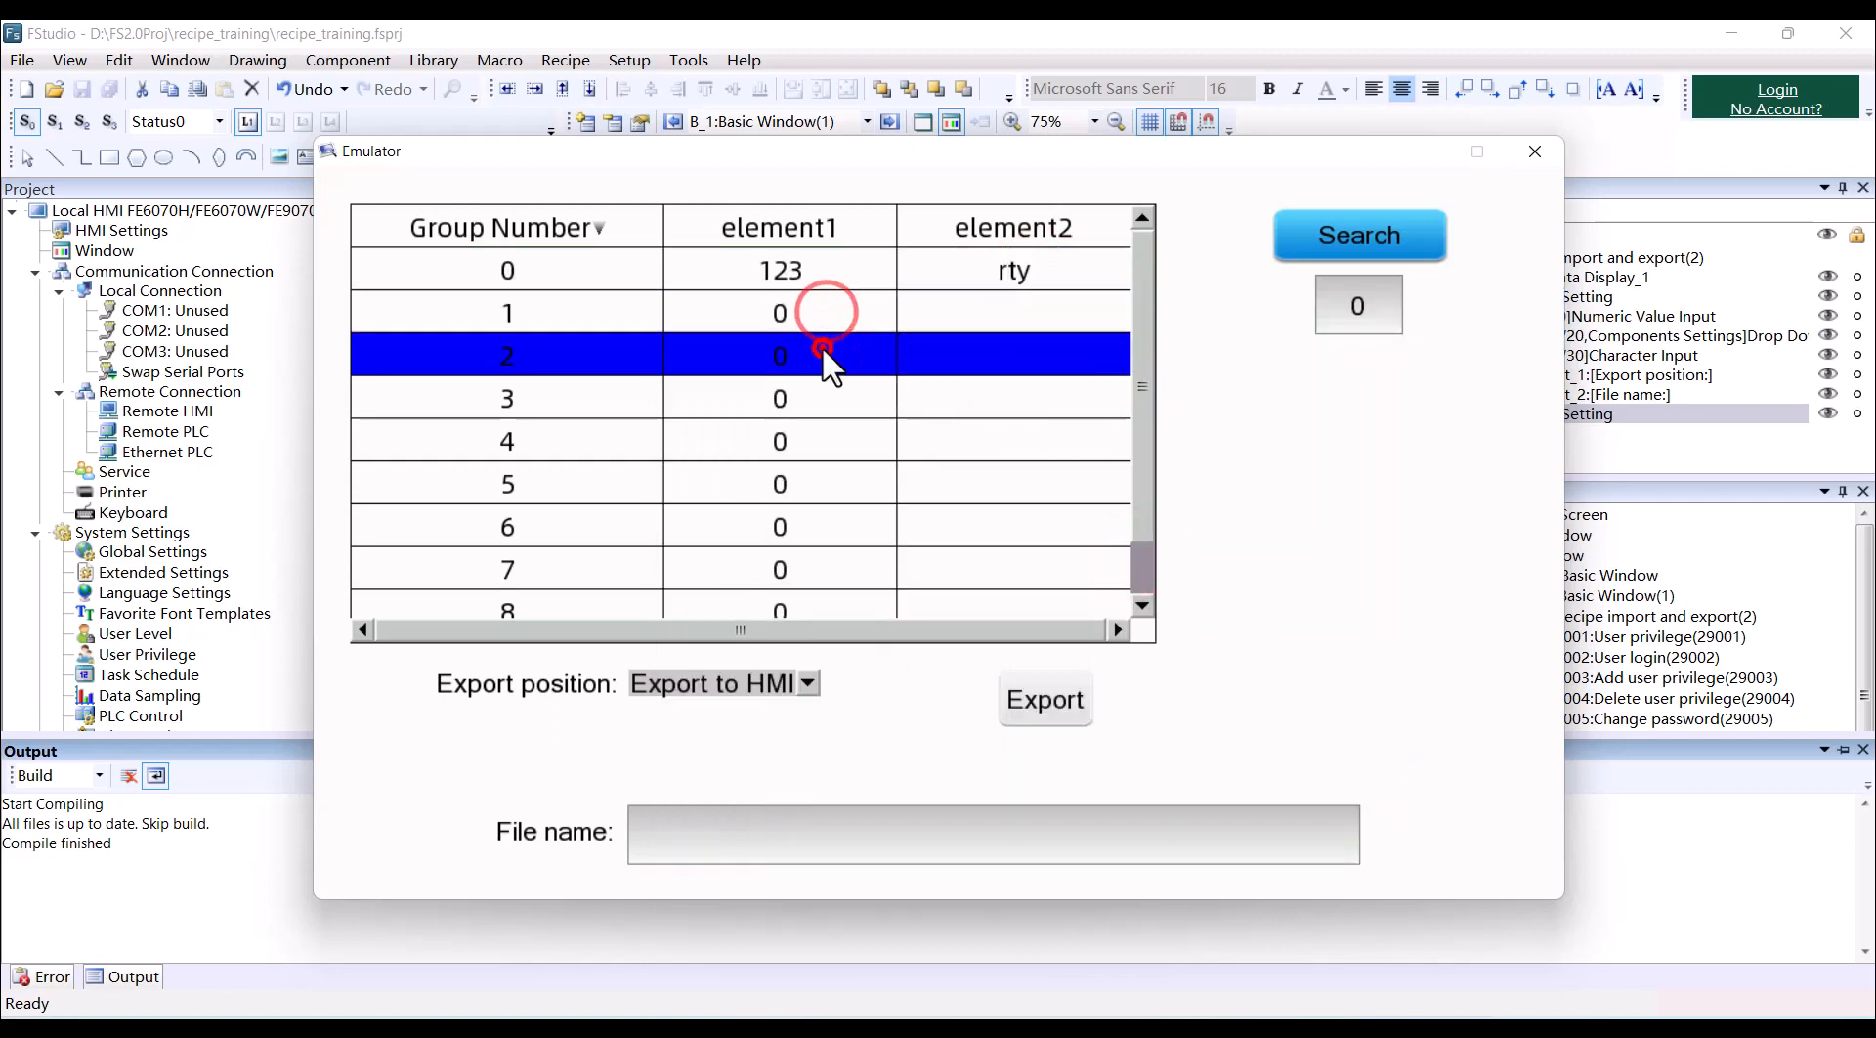
pyautogui.click(973, 558)
pyautogui.click(1075, 550)
pyautogui.click(1153, 555)
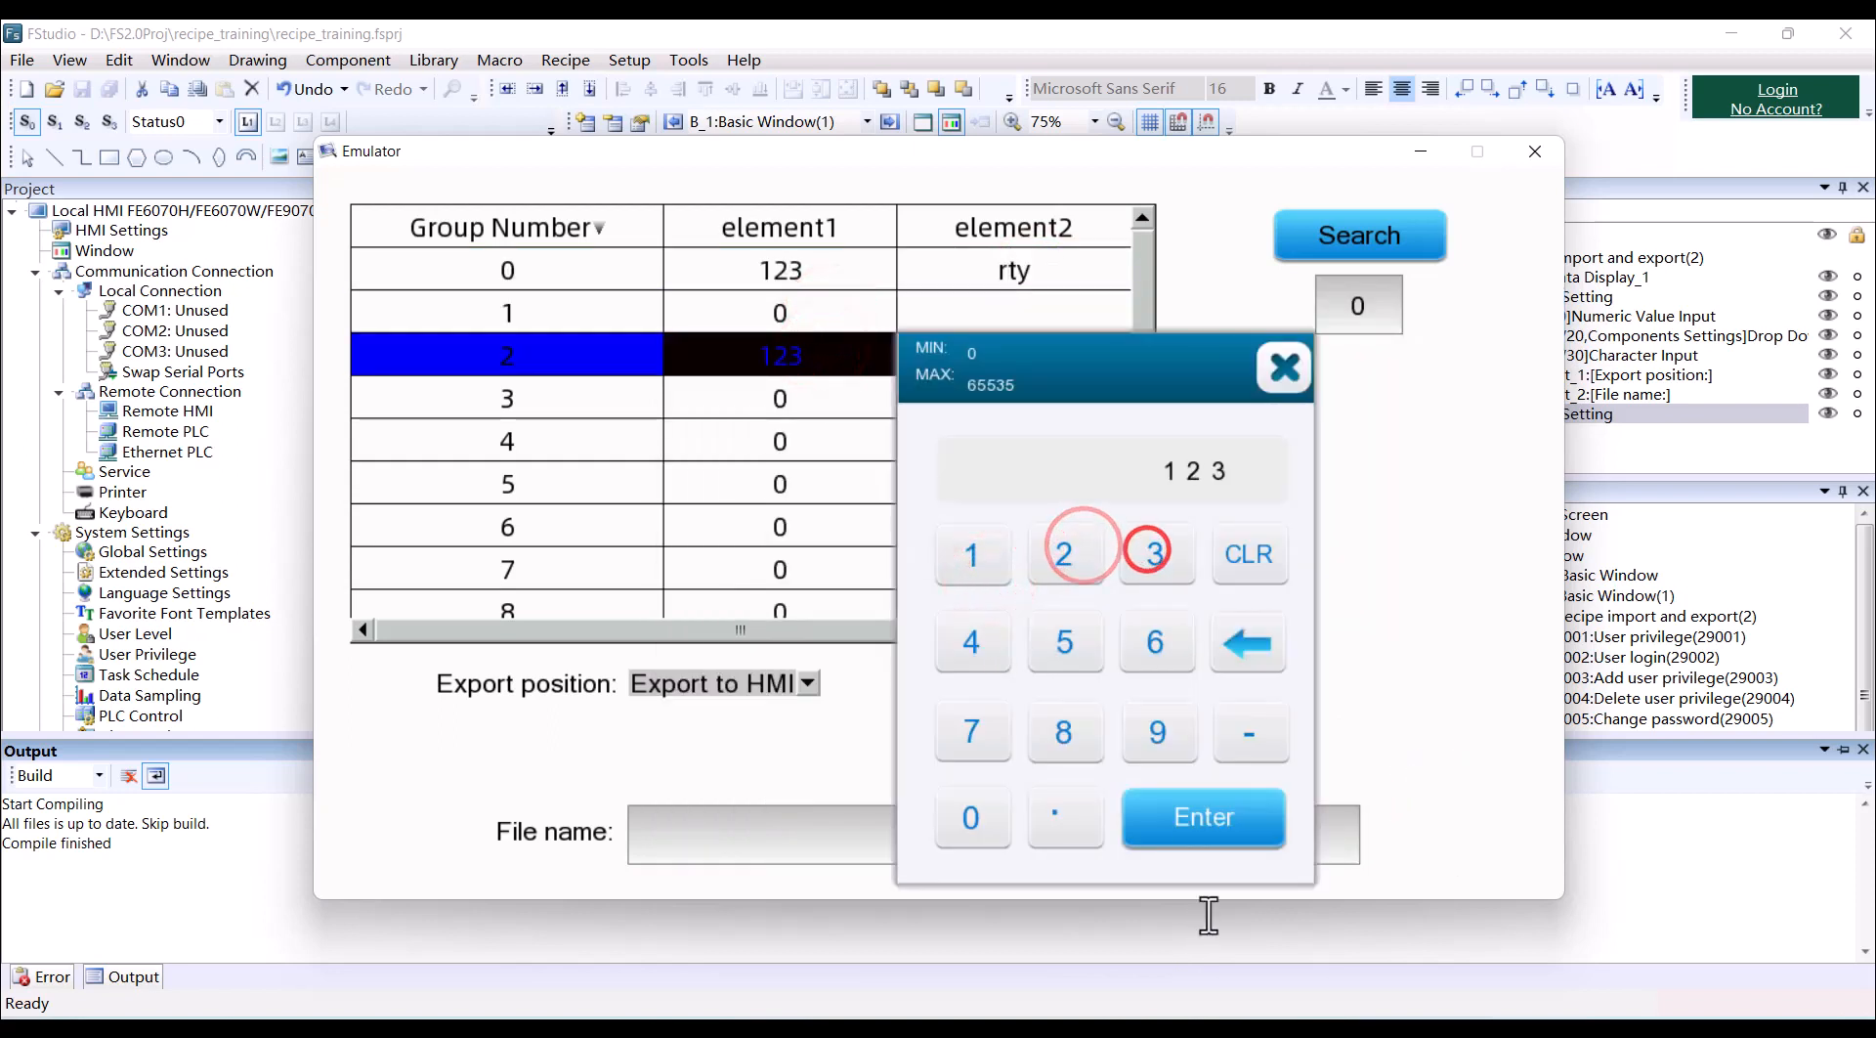
pyautogui.click(1200, 831)
# Enter dfg as element2 of recipe group 2.
pyautogui.click(1045, 344)
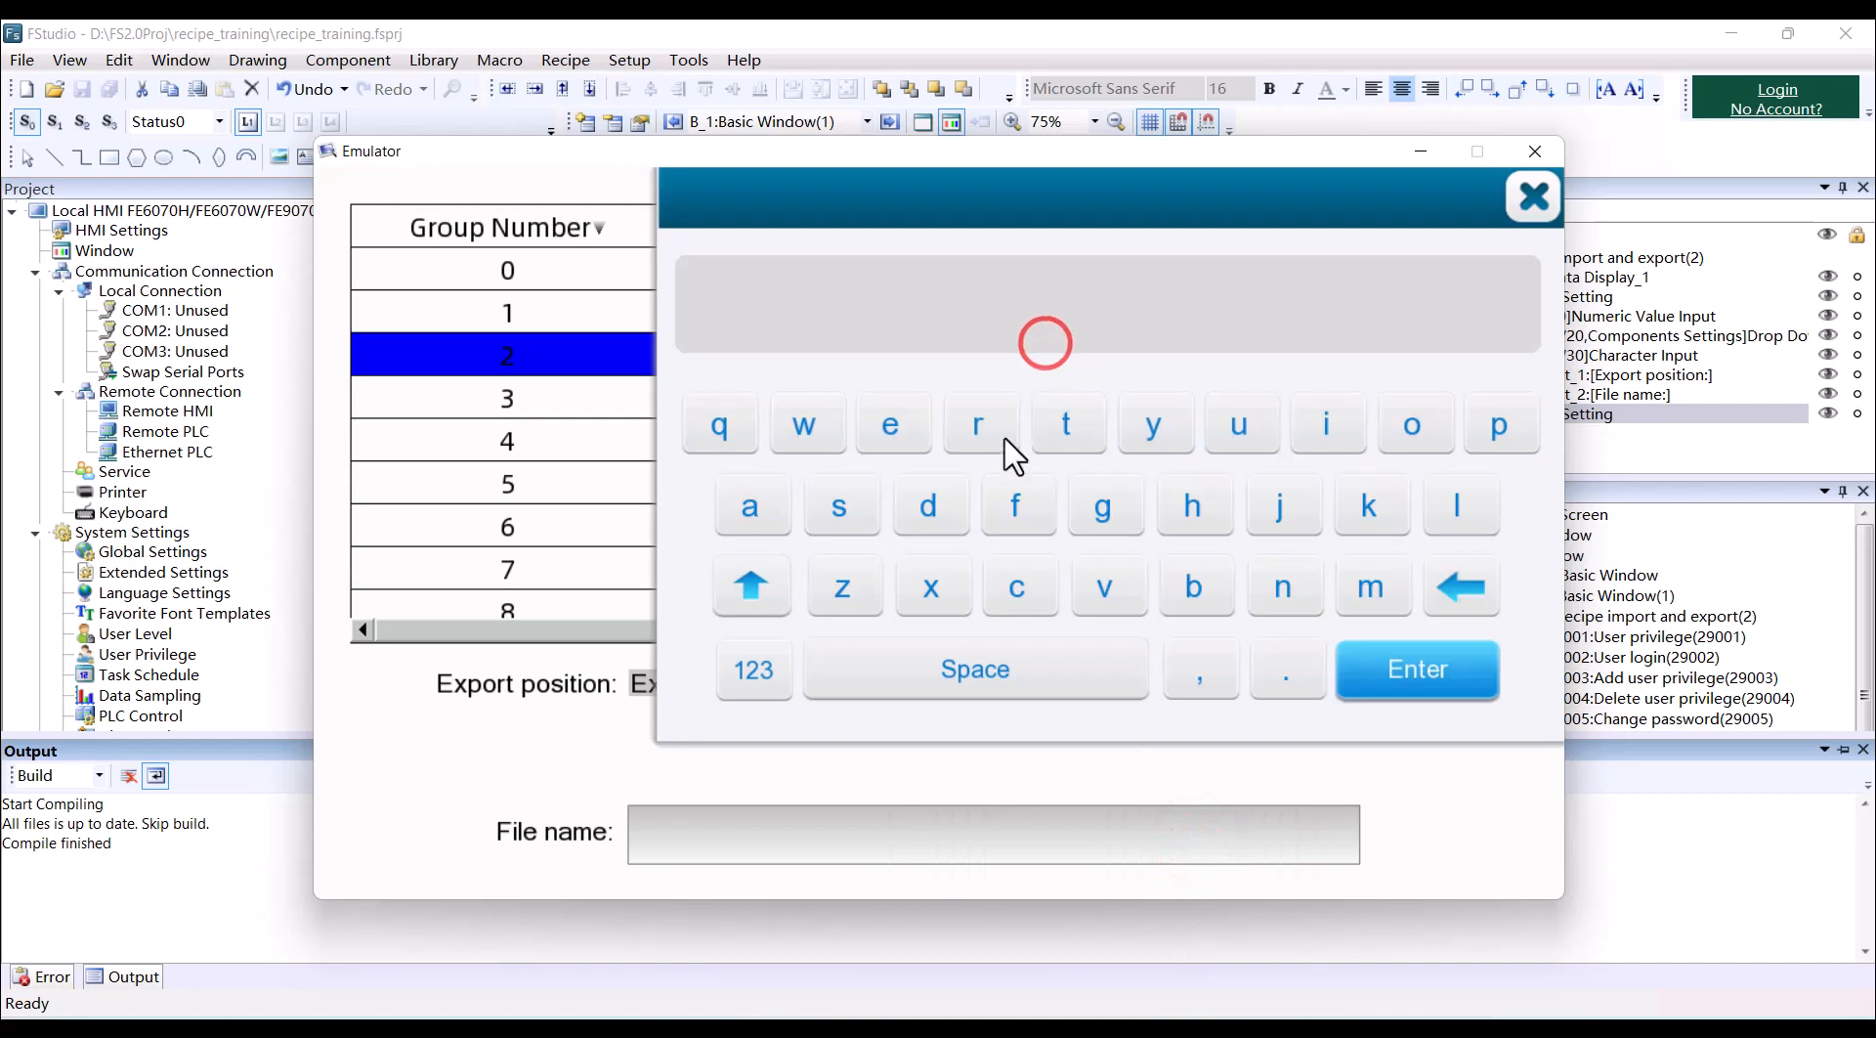
pyautogui.click(928, 506)
pyautogui.click(1021, 515)
pyautogui.click(1131, 515)
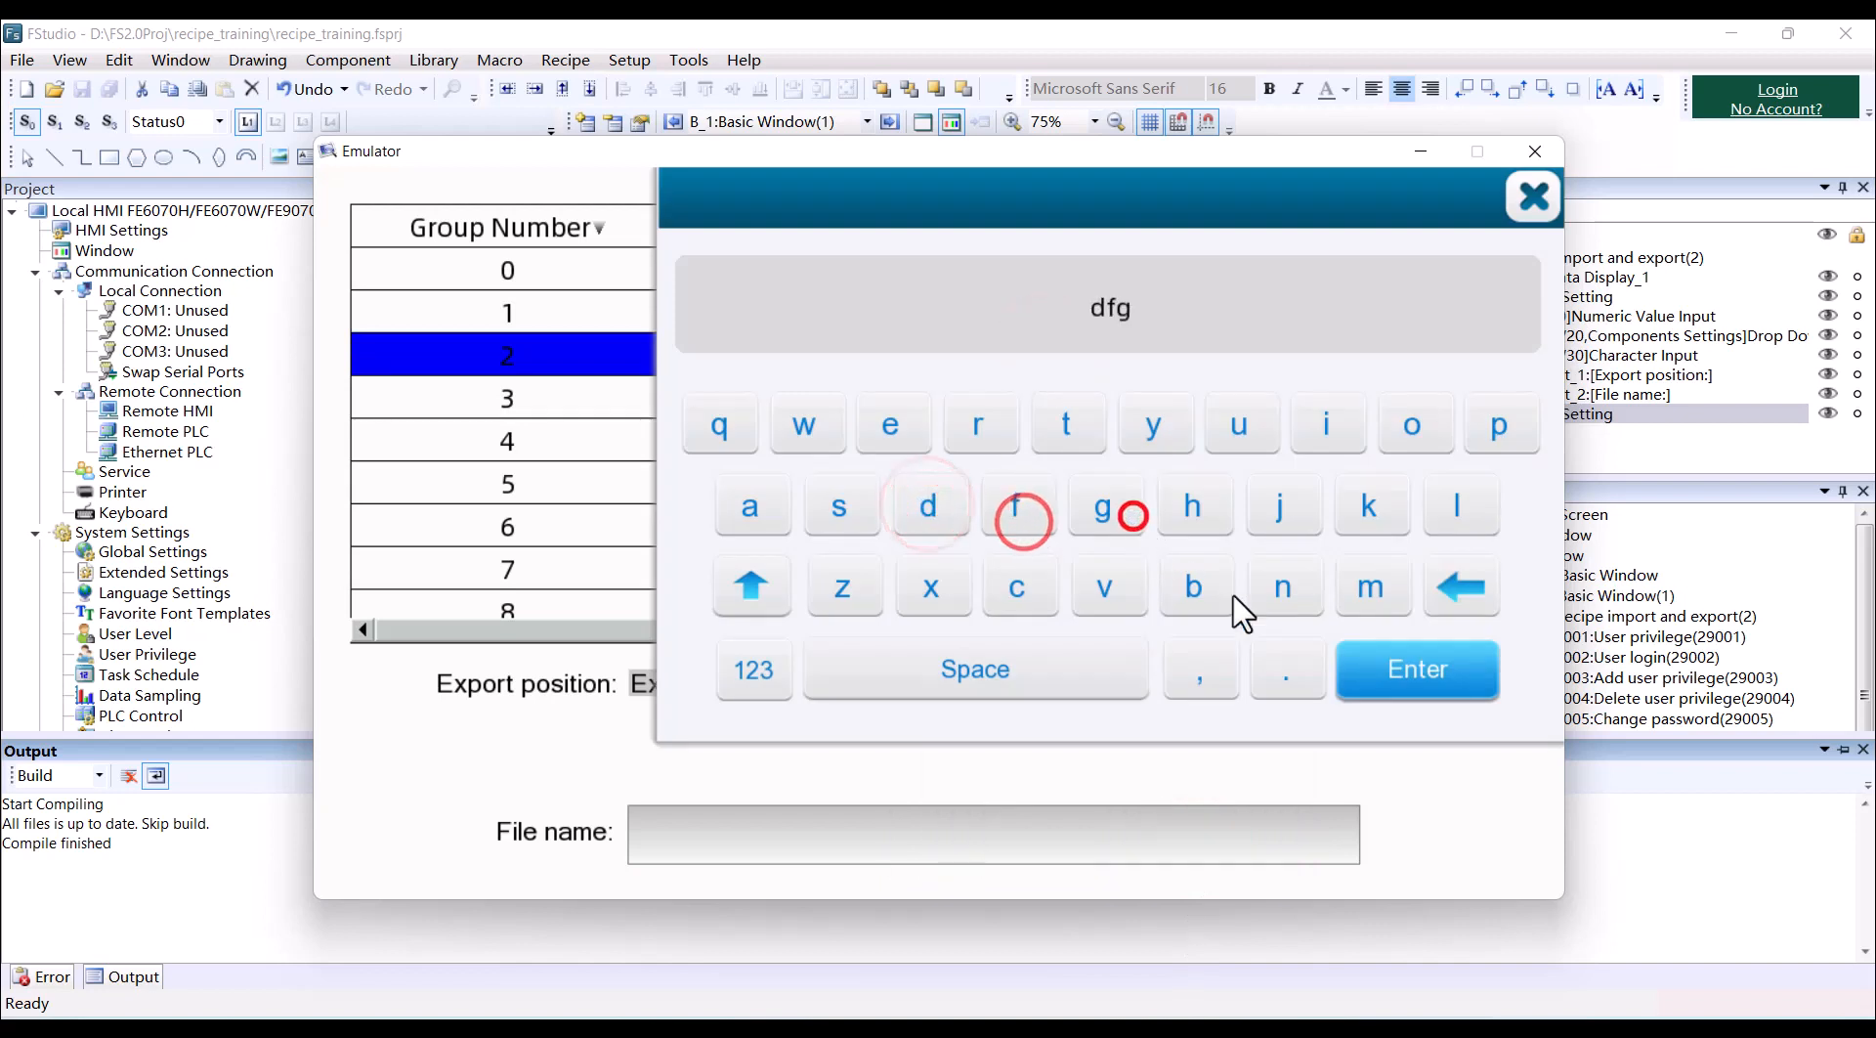
pyautogui.click(1451, 664)
# Set element1 of recipe group 4 to 456.
pyautogui.click(782, 438)
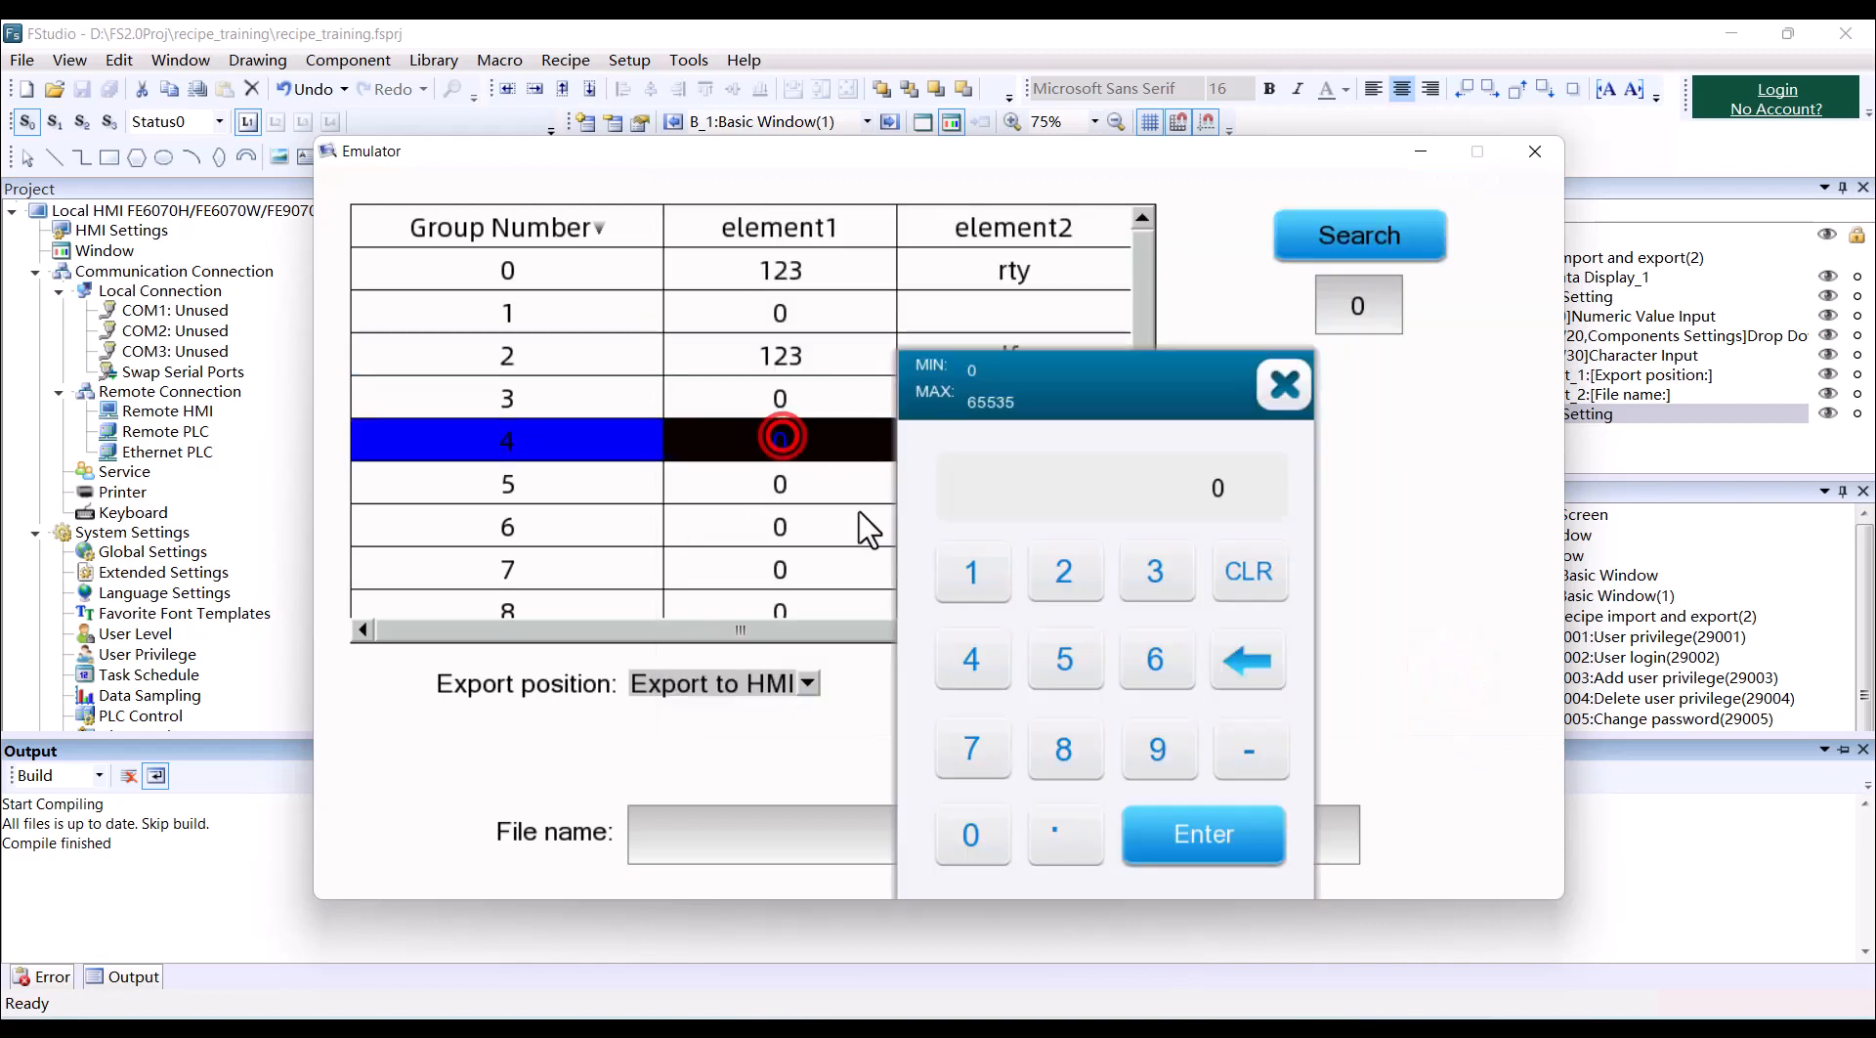
pyautogui.click(972, 659)
pyautogui.click(1064, 657)
pyautogui.click(1165, 659)
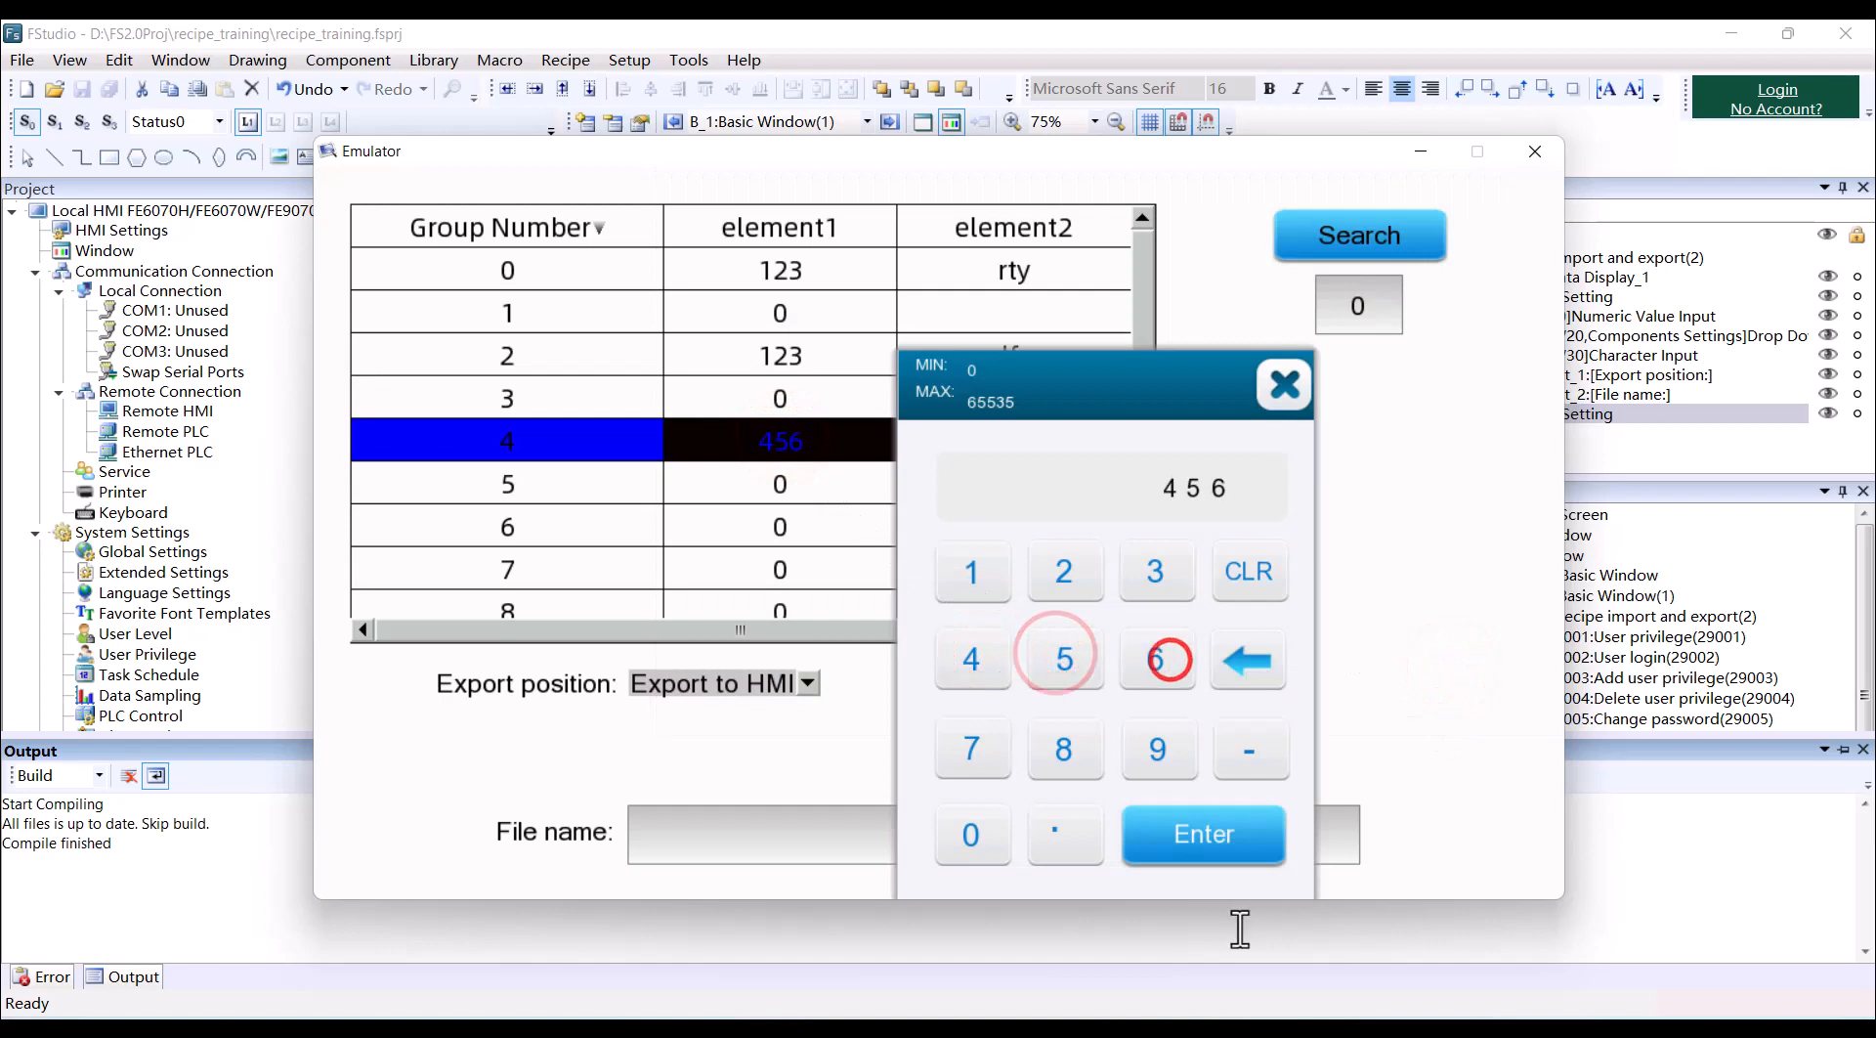
pyautogui.click(1209, 836)
# Enter ter as element2 of recipe group 4.
pyautogui.click(1029, 430)
pyautogui.click(1035, 423)
pyautogui.click(891, 424)
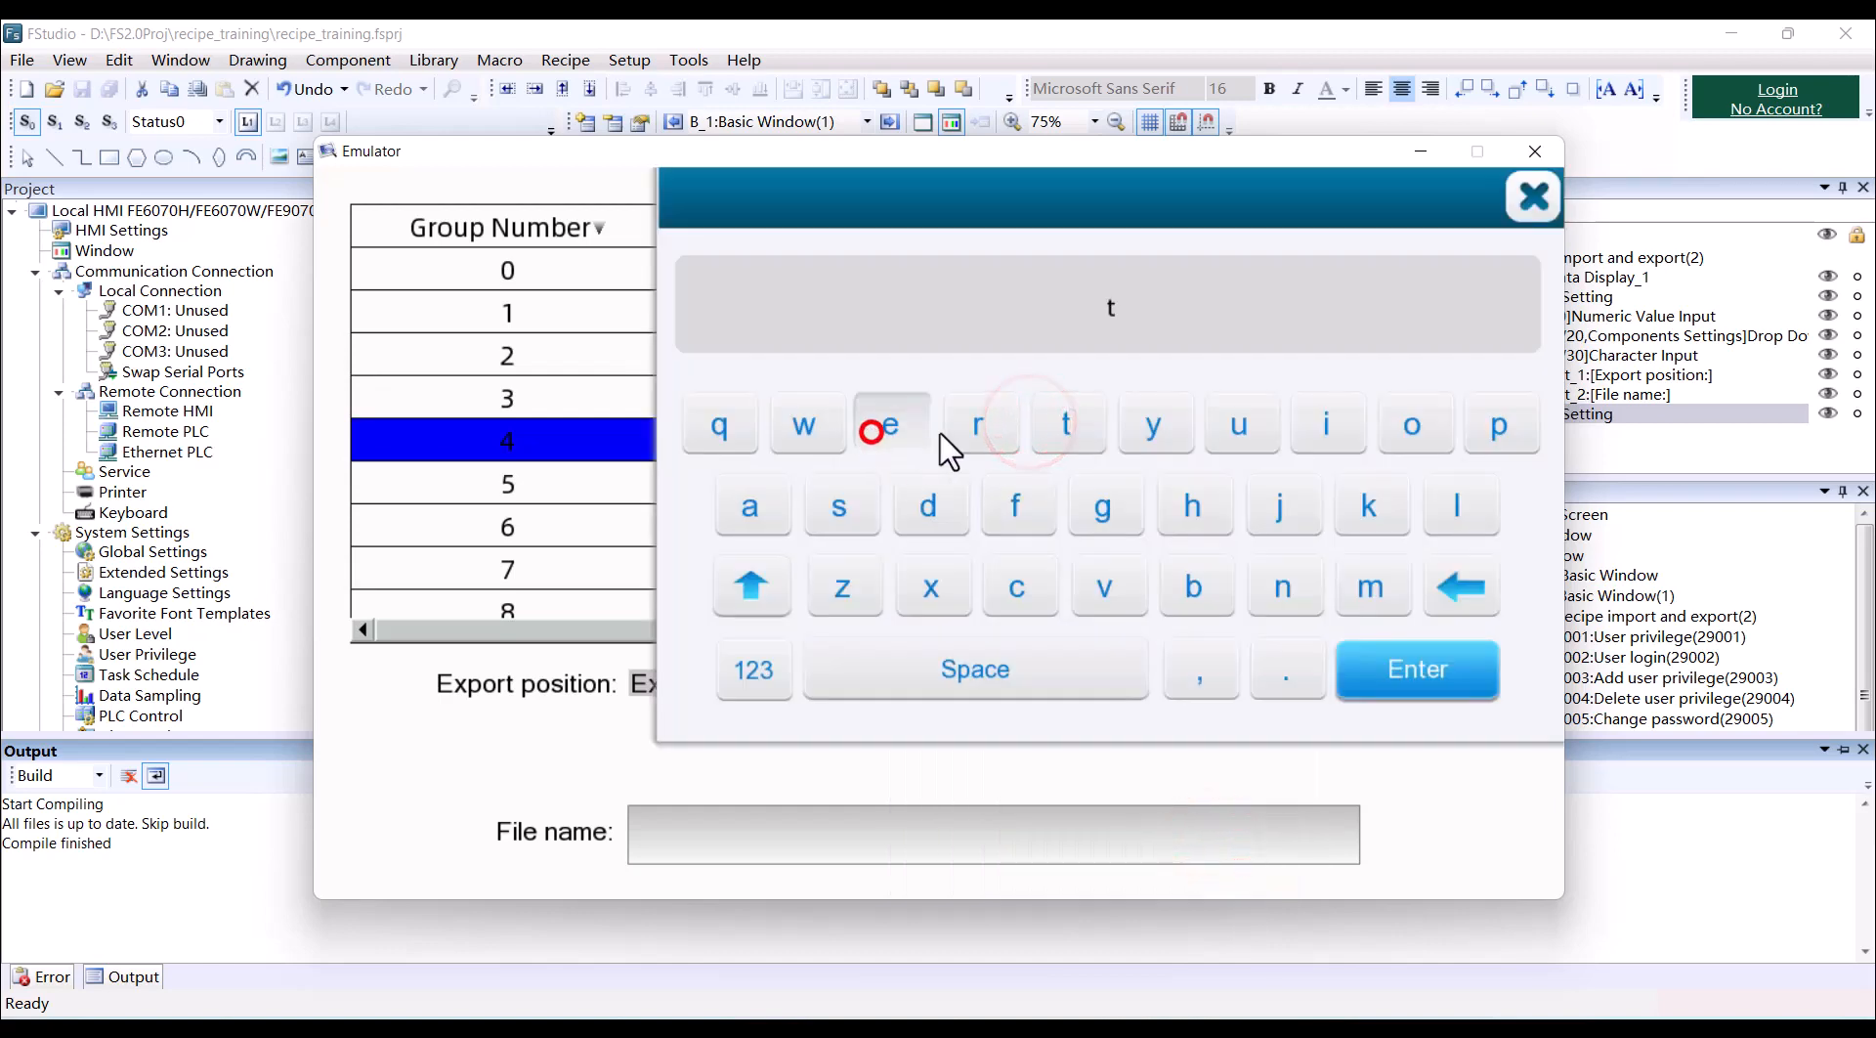
pyautogui.click(977, 424)
pyautogui.click(1426, 670)
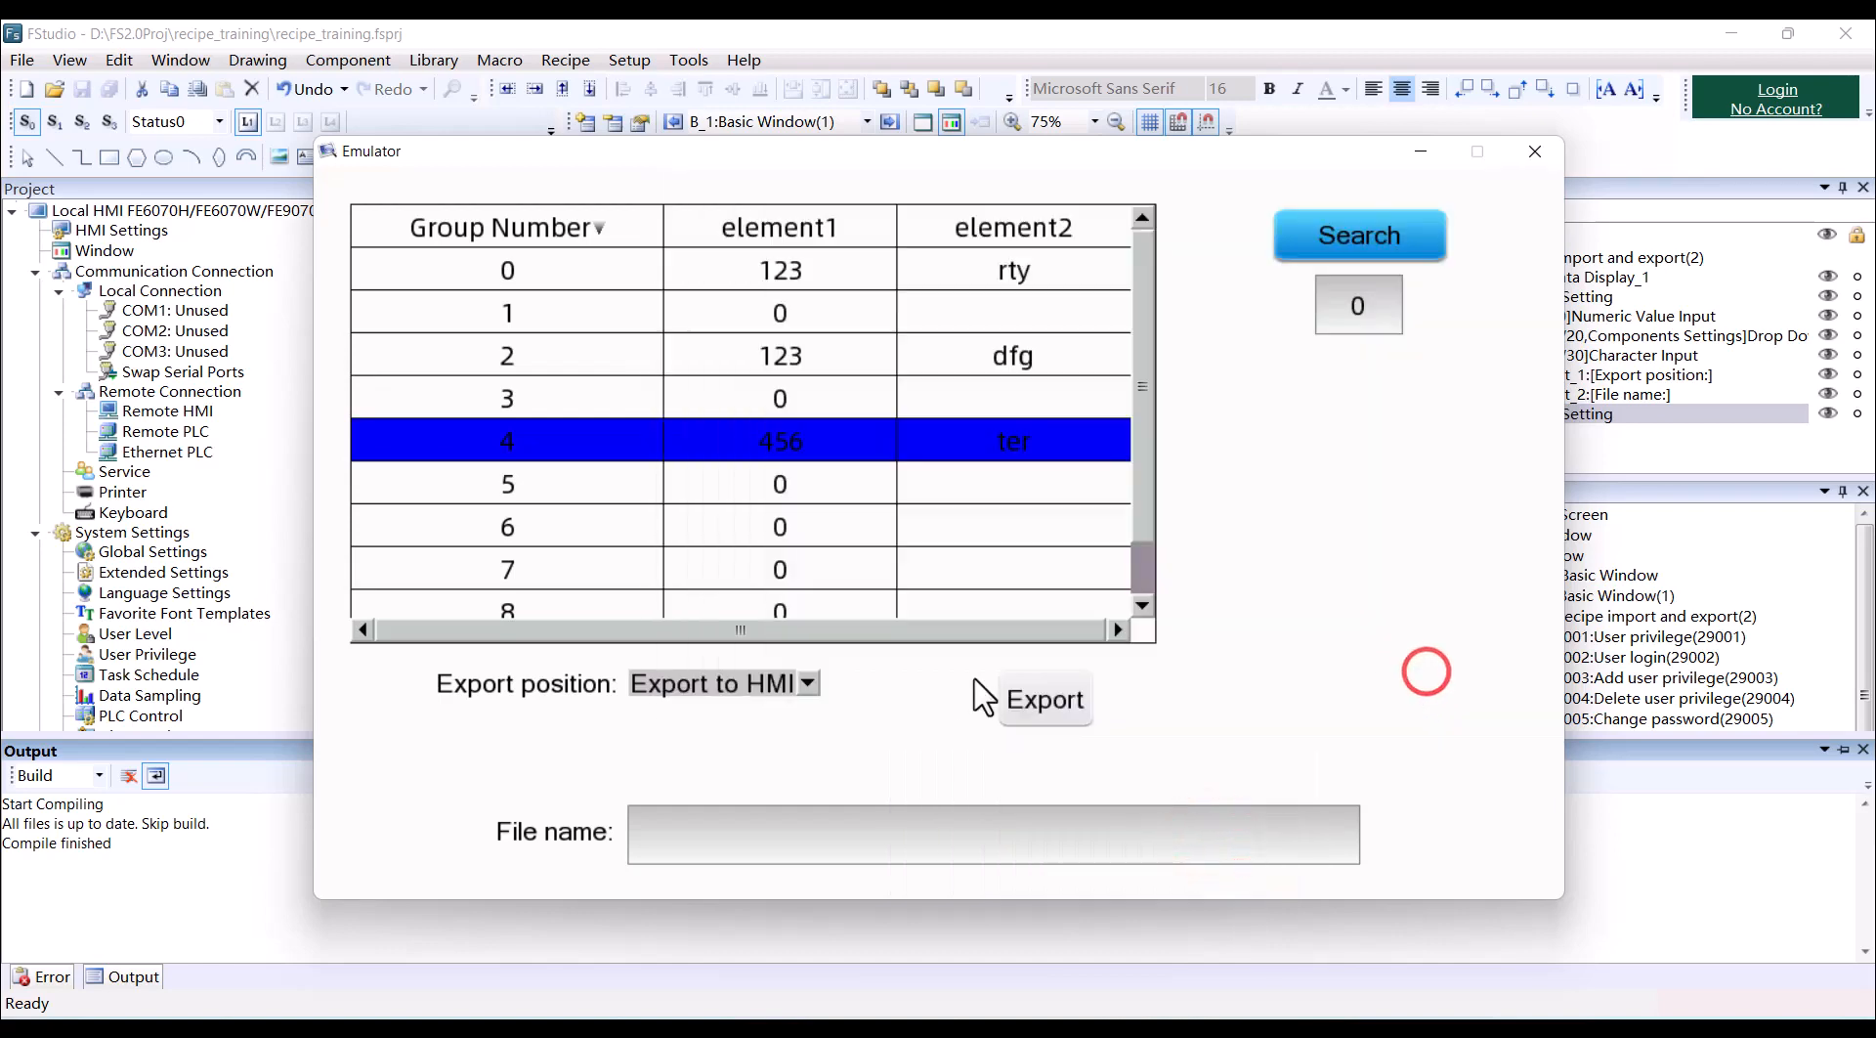
# Choose Export to HMI as the export position for the recipe data.
pyautogui.click(802, 683)
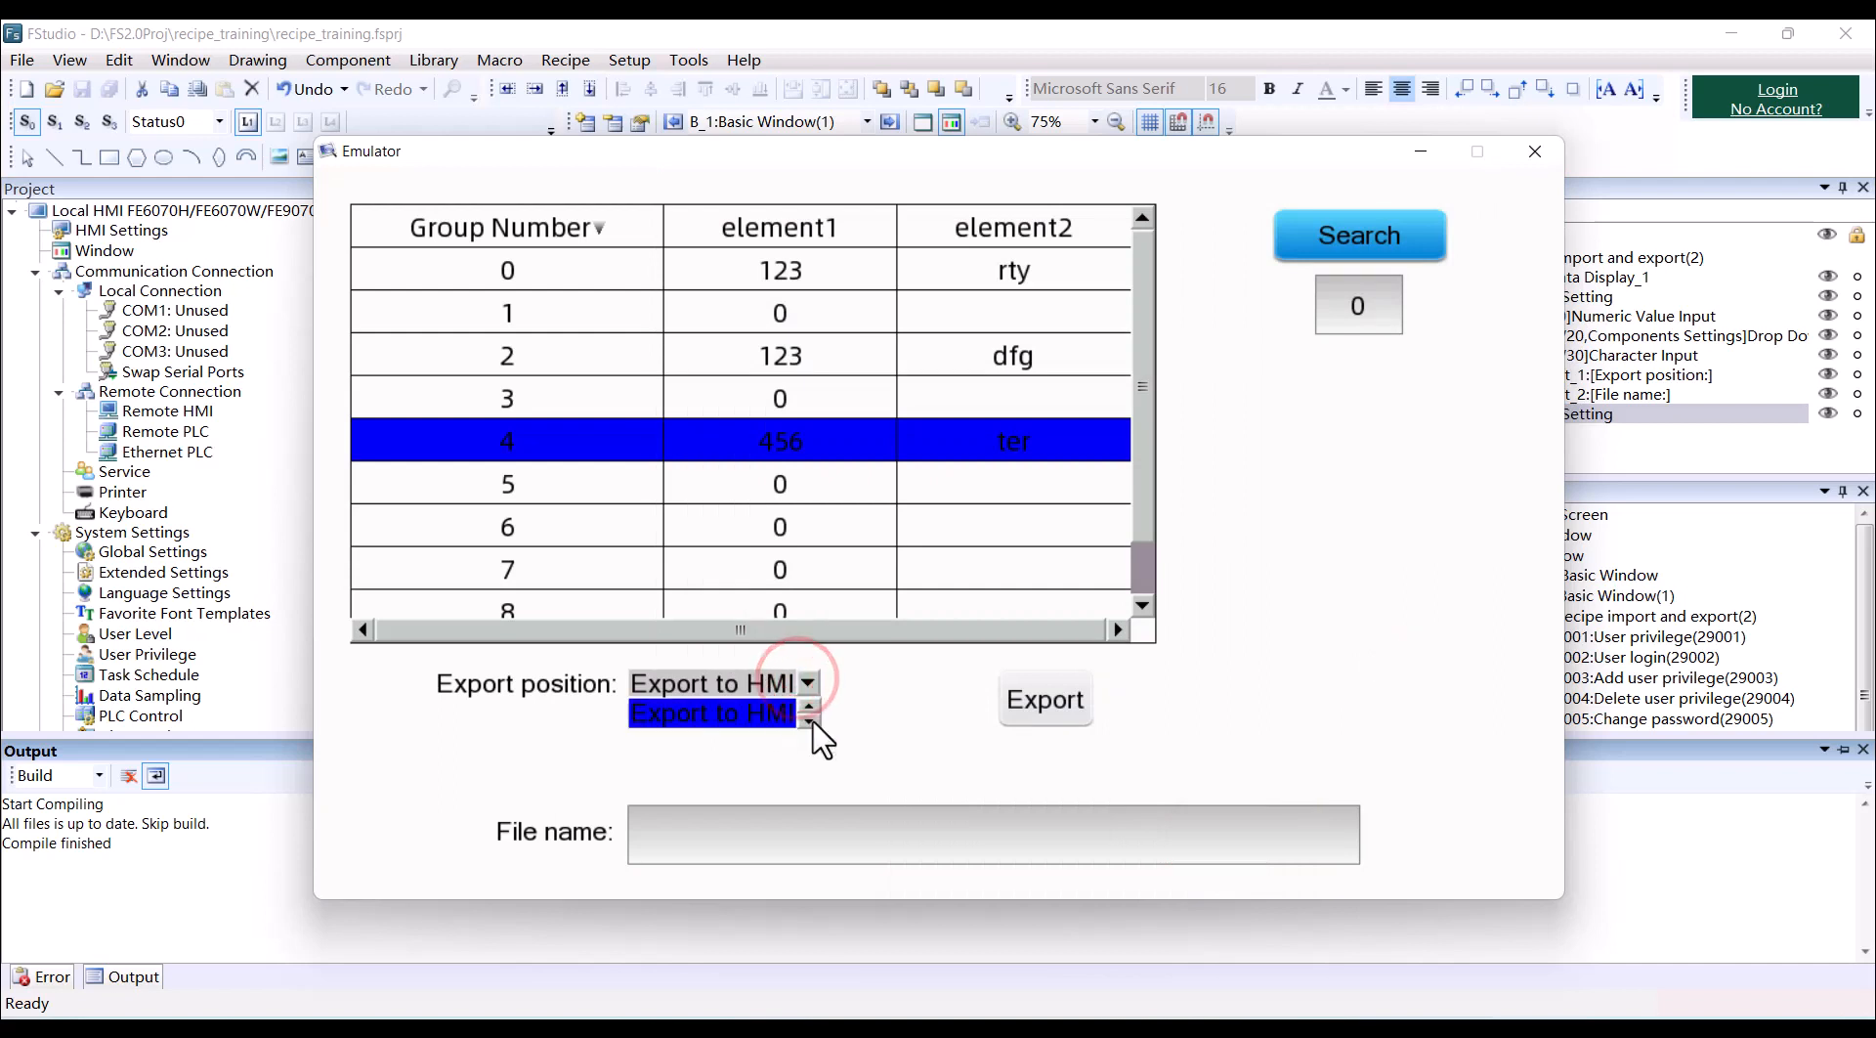
pyautogui.click(810, 721)
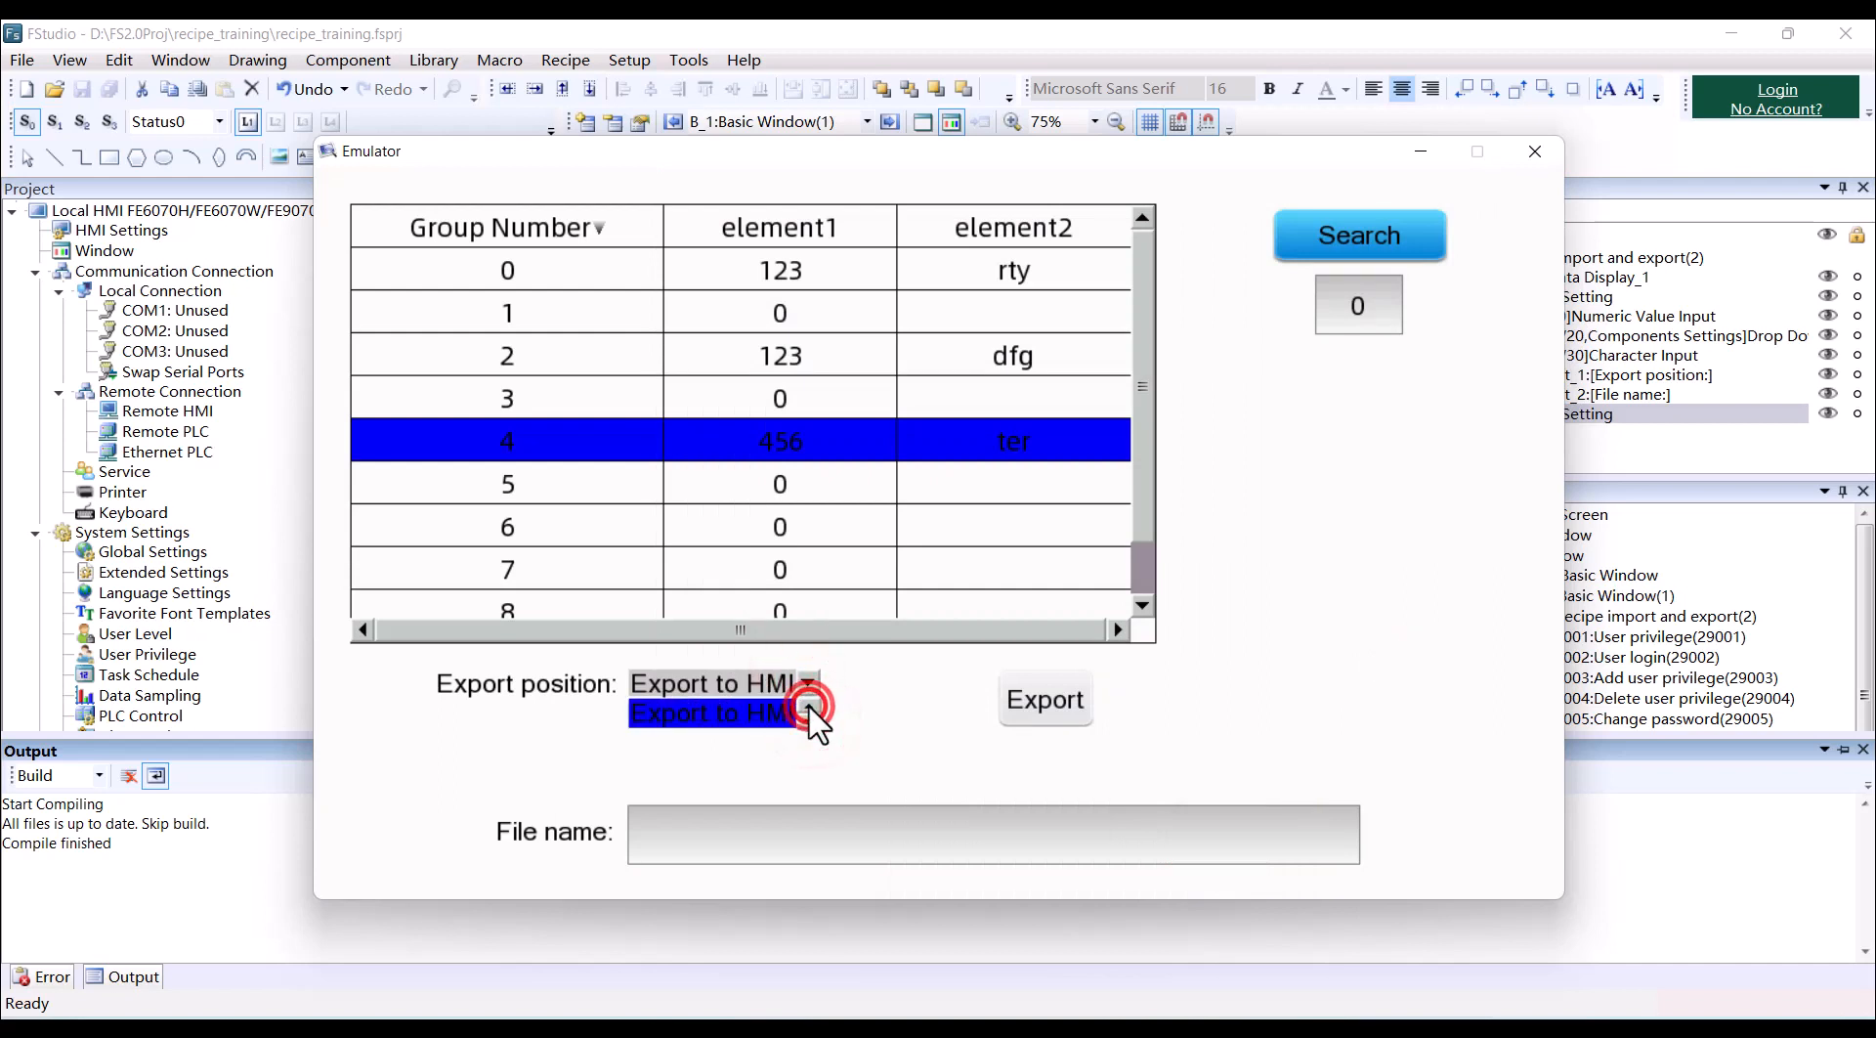
pyautogui.click(768, 701)
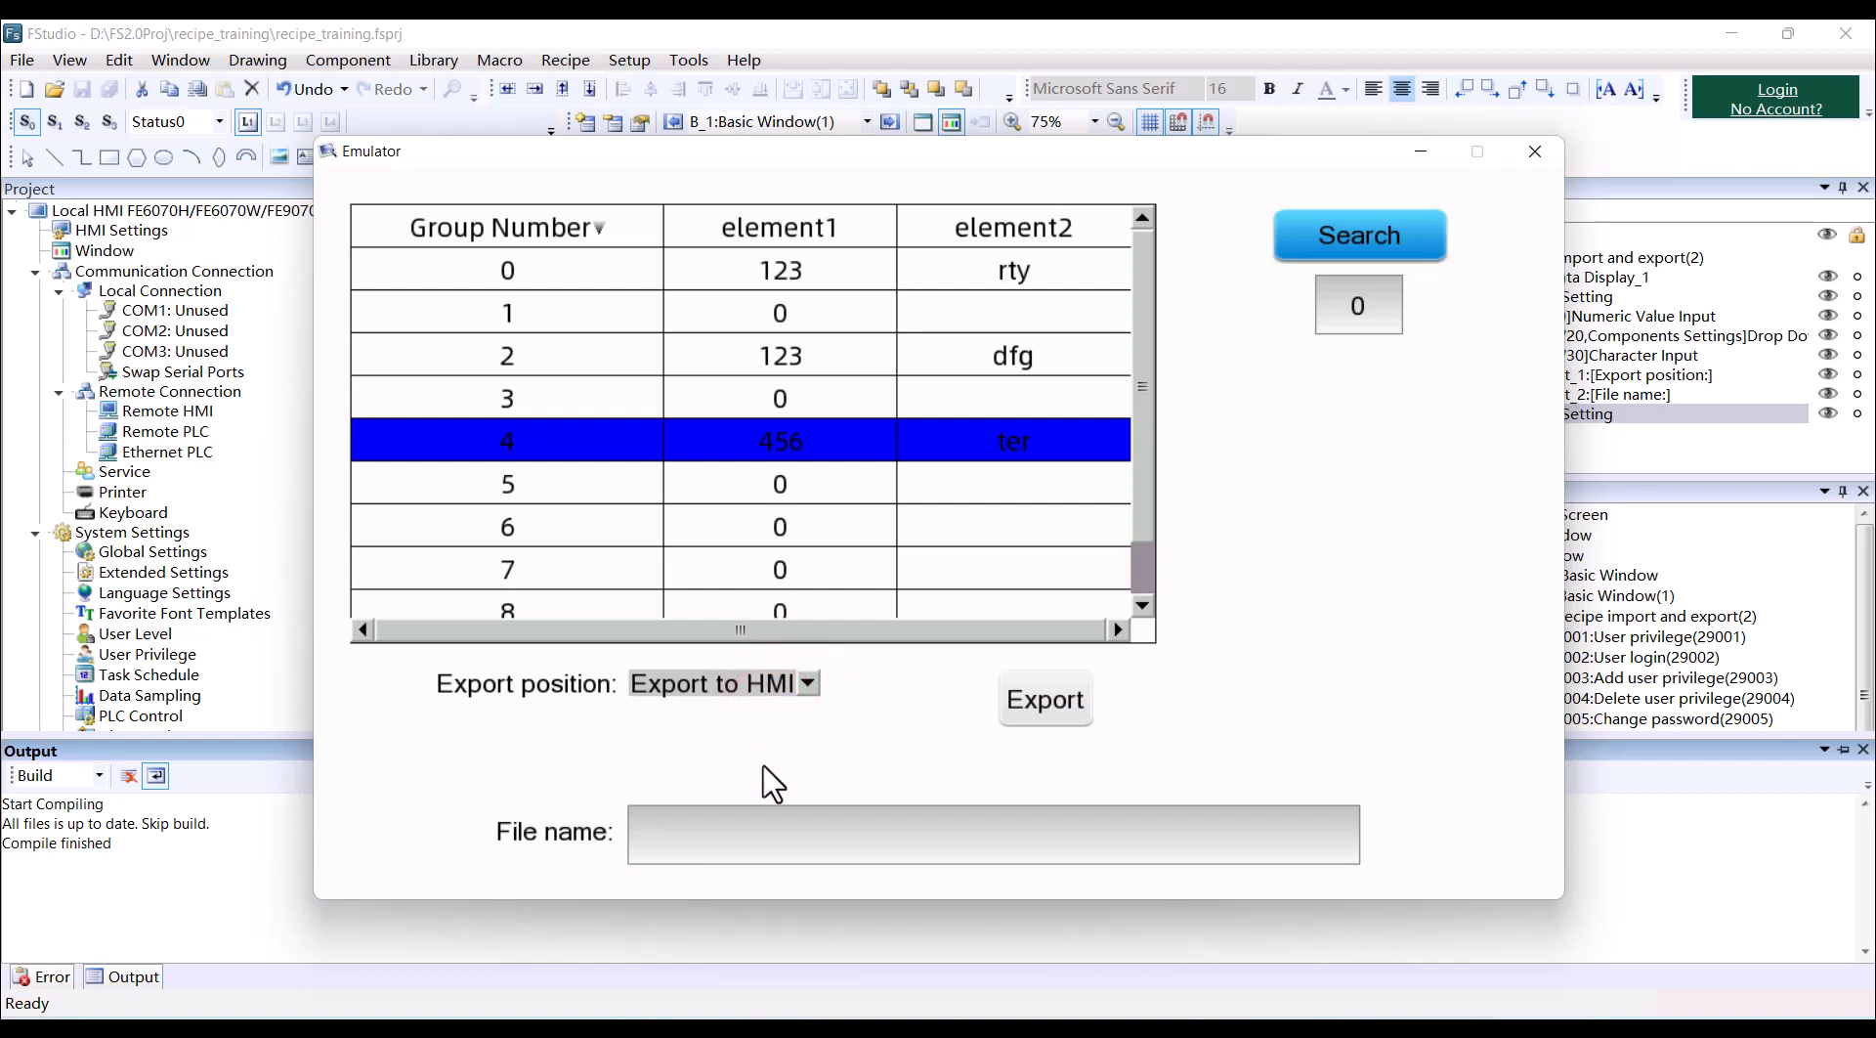
# Enter hmirecipe as the file name for the recipe export.
pyautogui.click(853, 842)
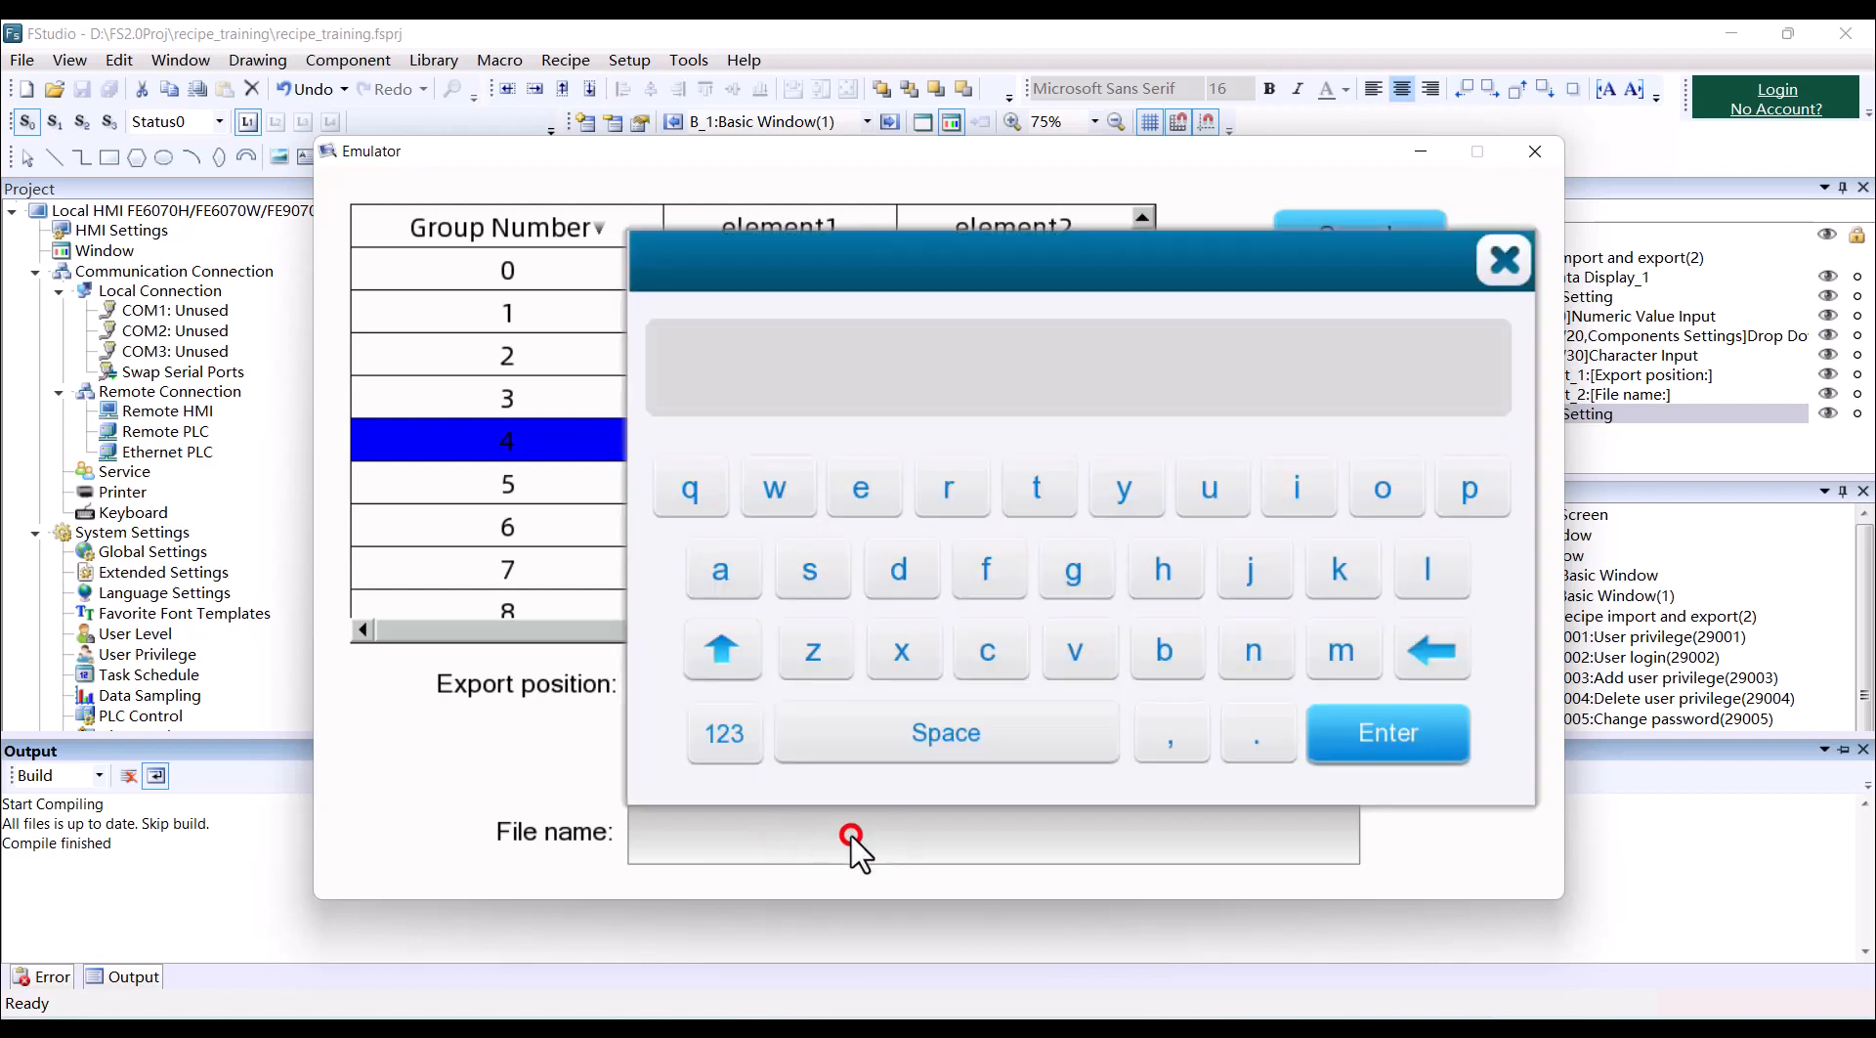
pyautogui.click(1163, 561)
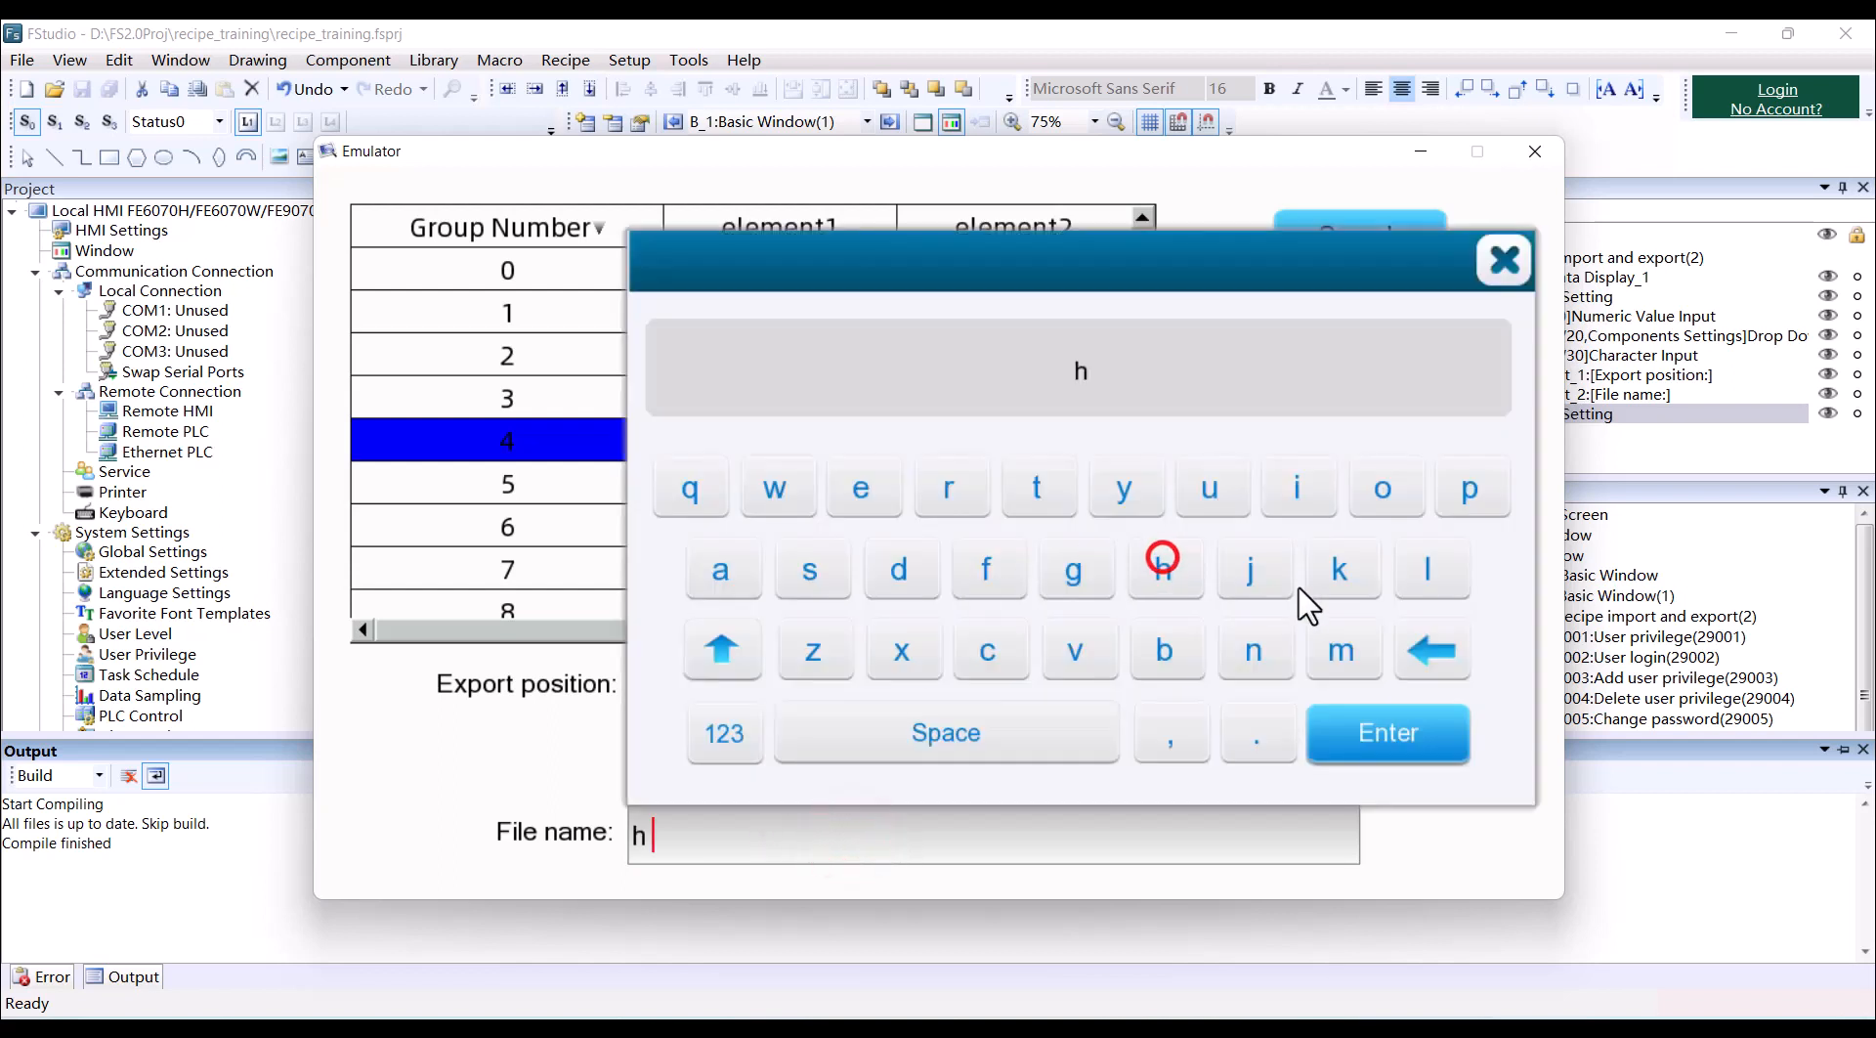
pyautogui.click(1342, 650)
pyautogui.click(1295, 486)
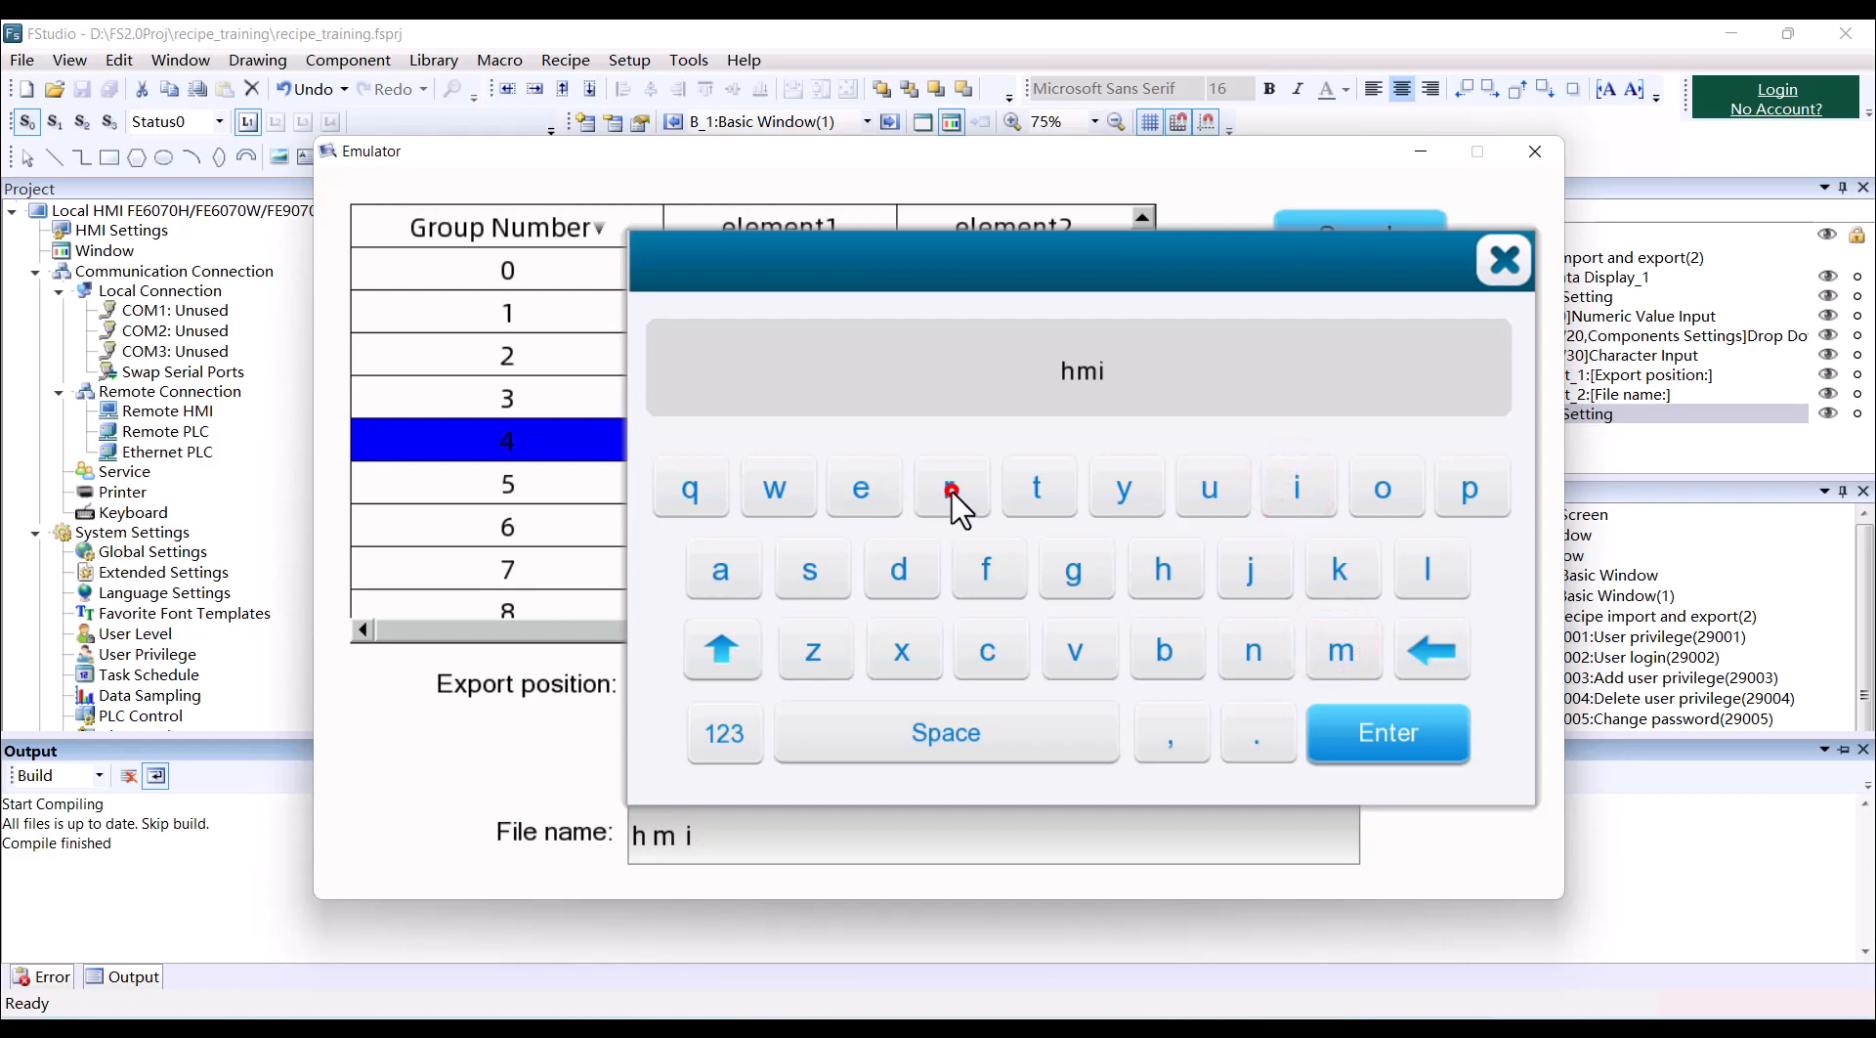
pyautogui.click(950, 489)
pyautogui.click(892, 488)
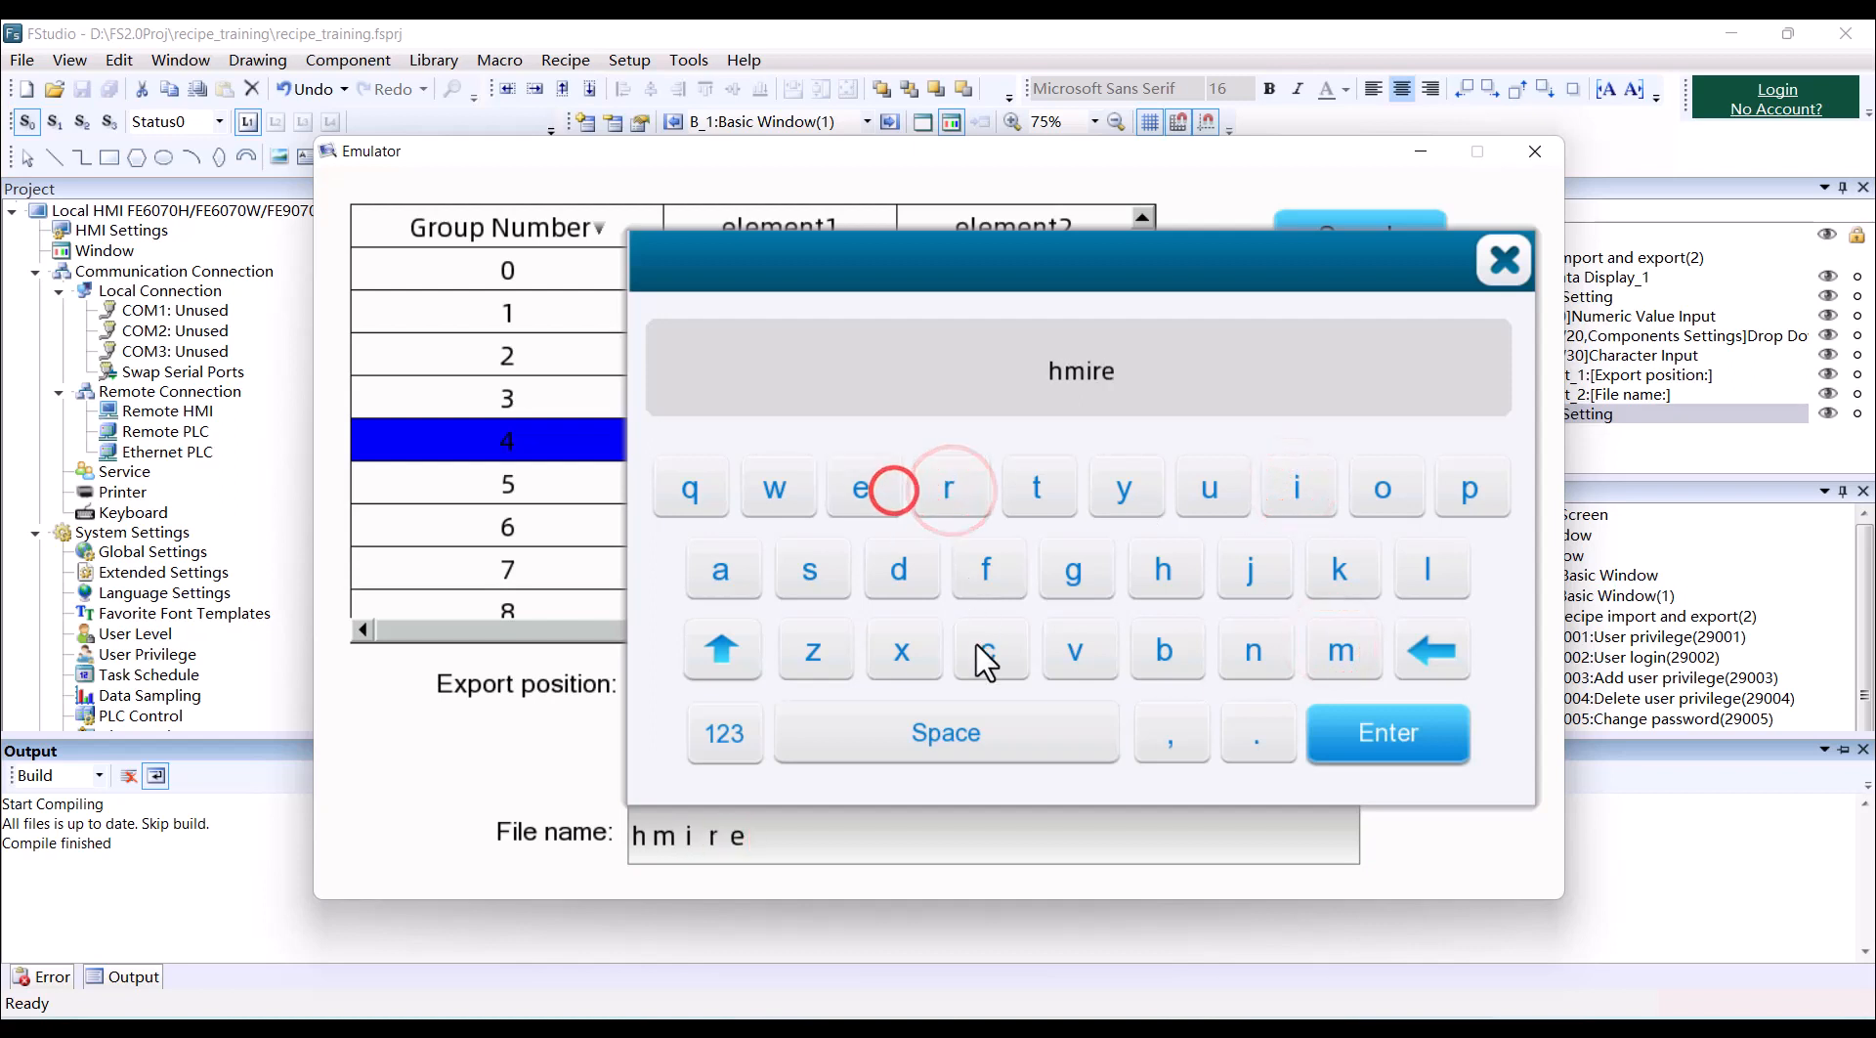
pyautogui.click(1288, 490)
pyautogui.click(1473, 486)
pyautogui.click(860, 488)
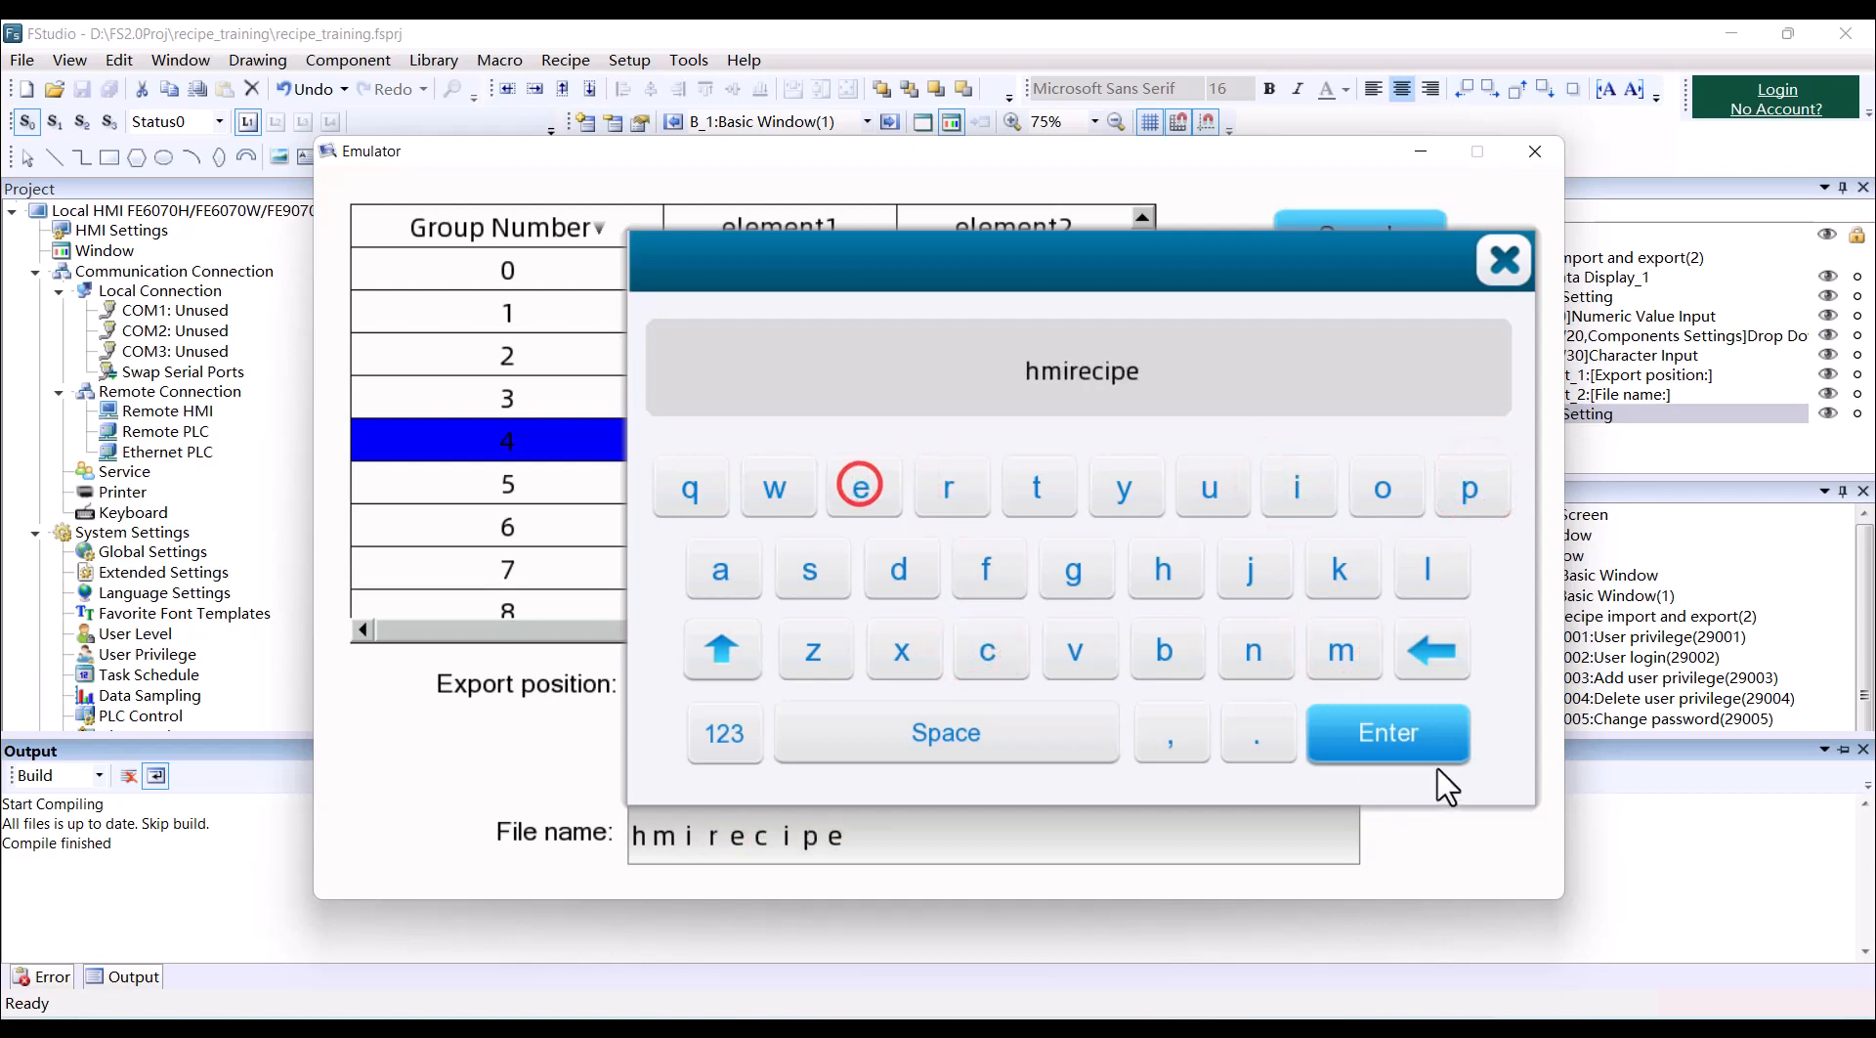
pyautogui.click(1388, 733)
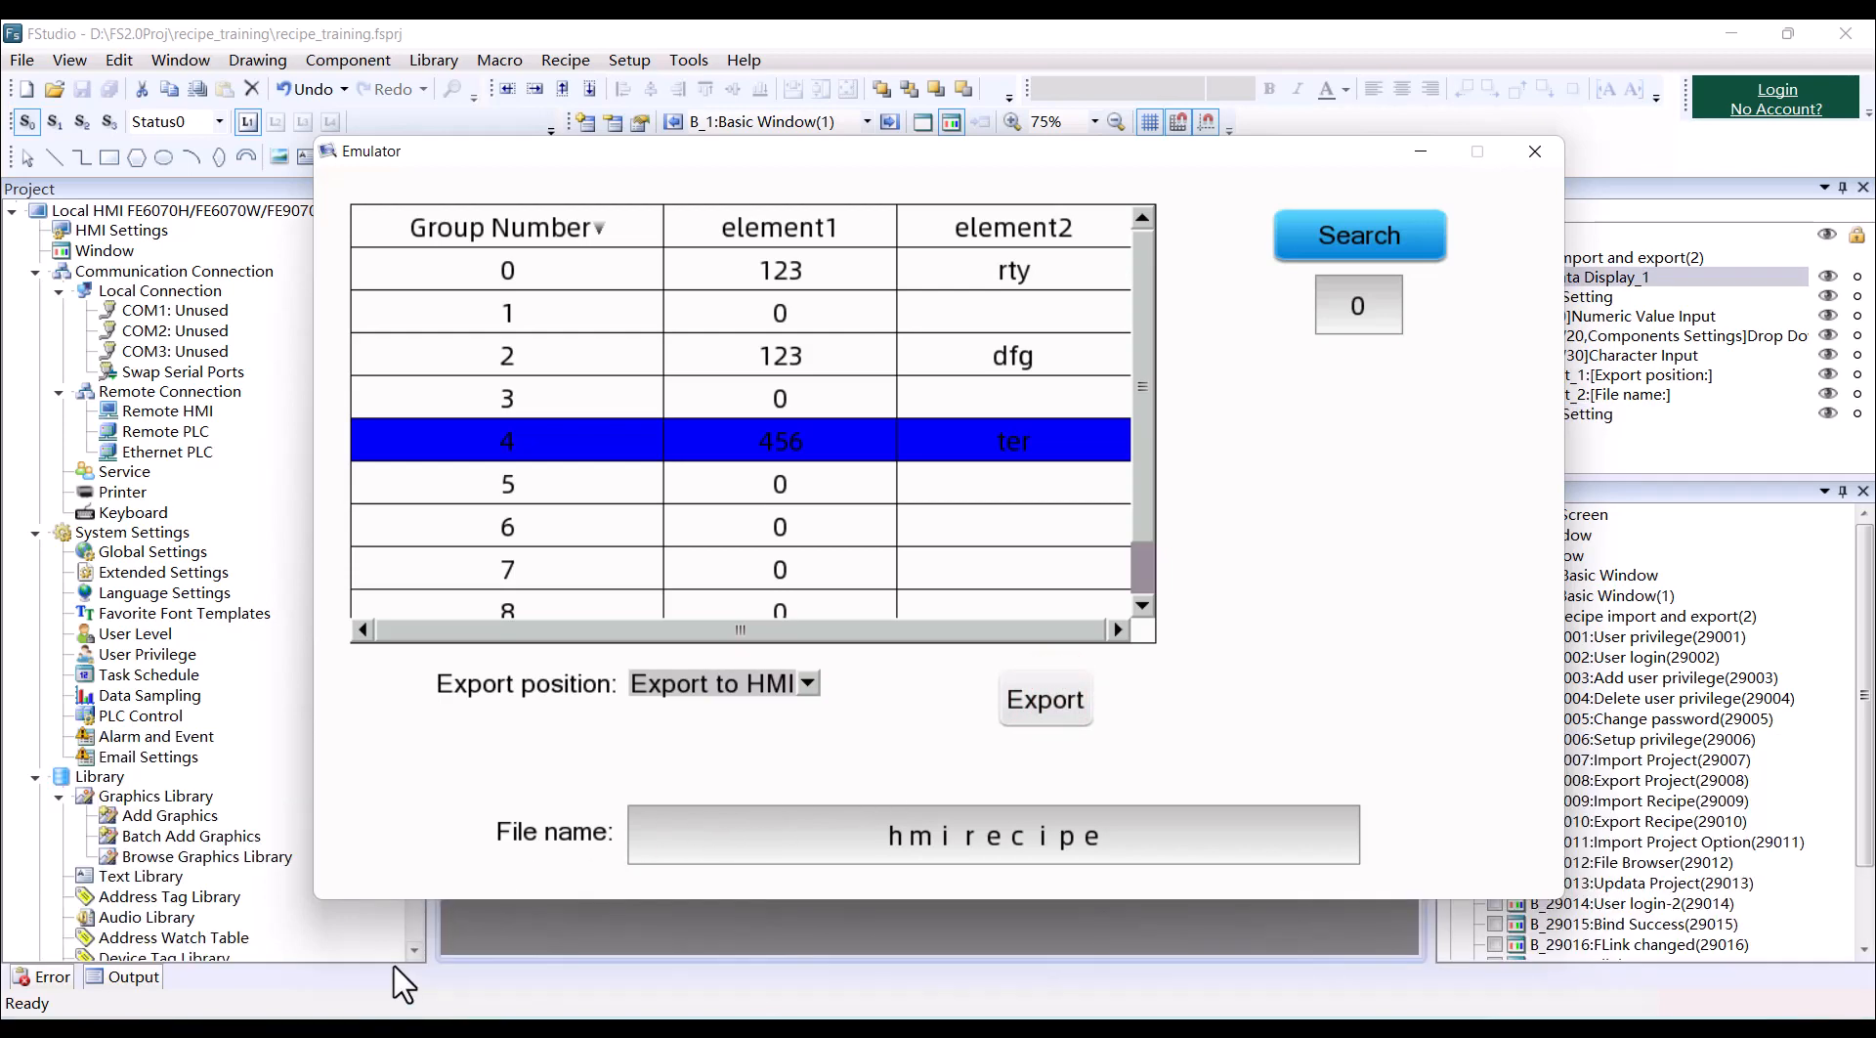
# Switch to File Explorer and locate the exported hmirecipe.csv in the project's temp\disk\hmi\CSV_Recipe folder.
pyautogui.click(889, 715)
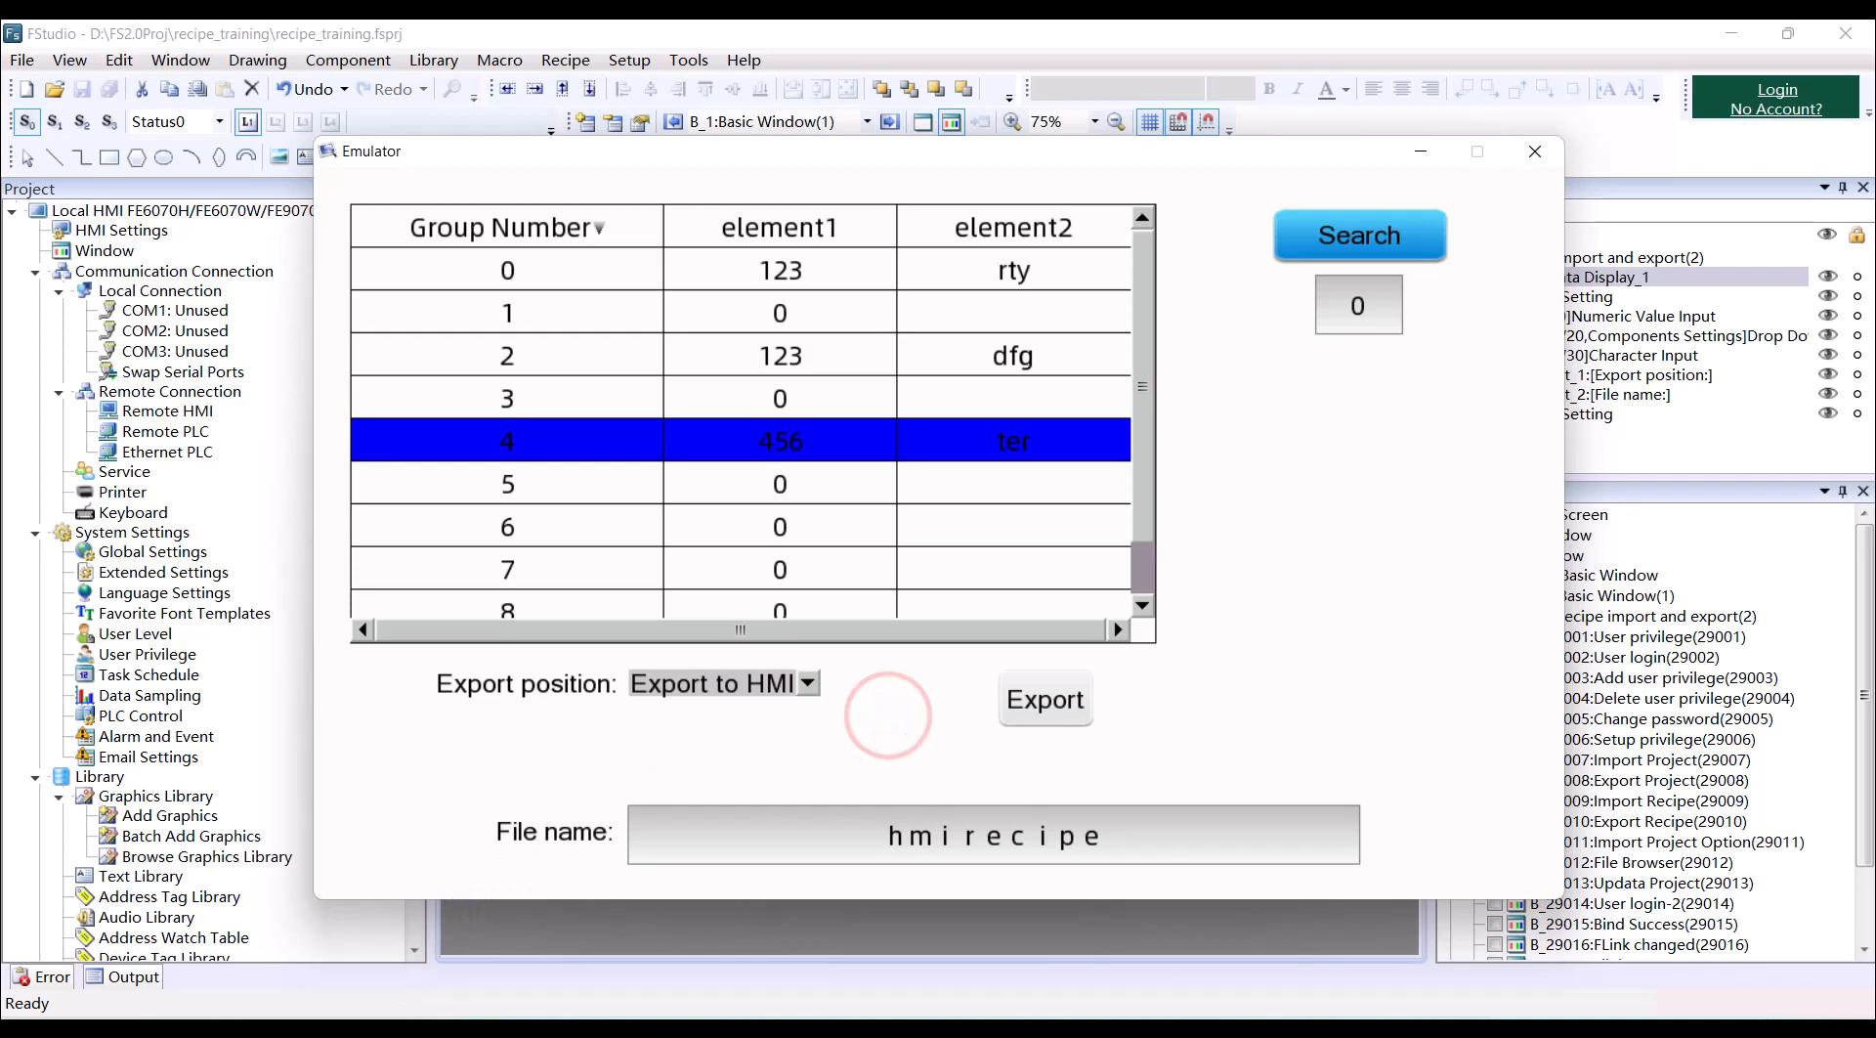
pyautogui.click(368, 1030)
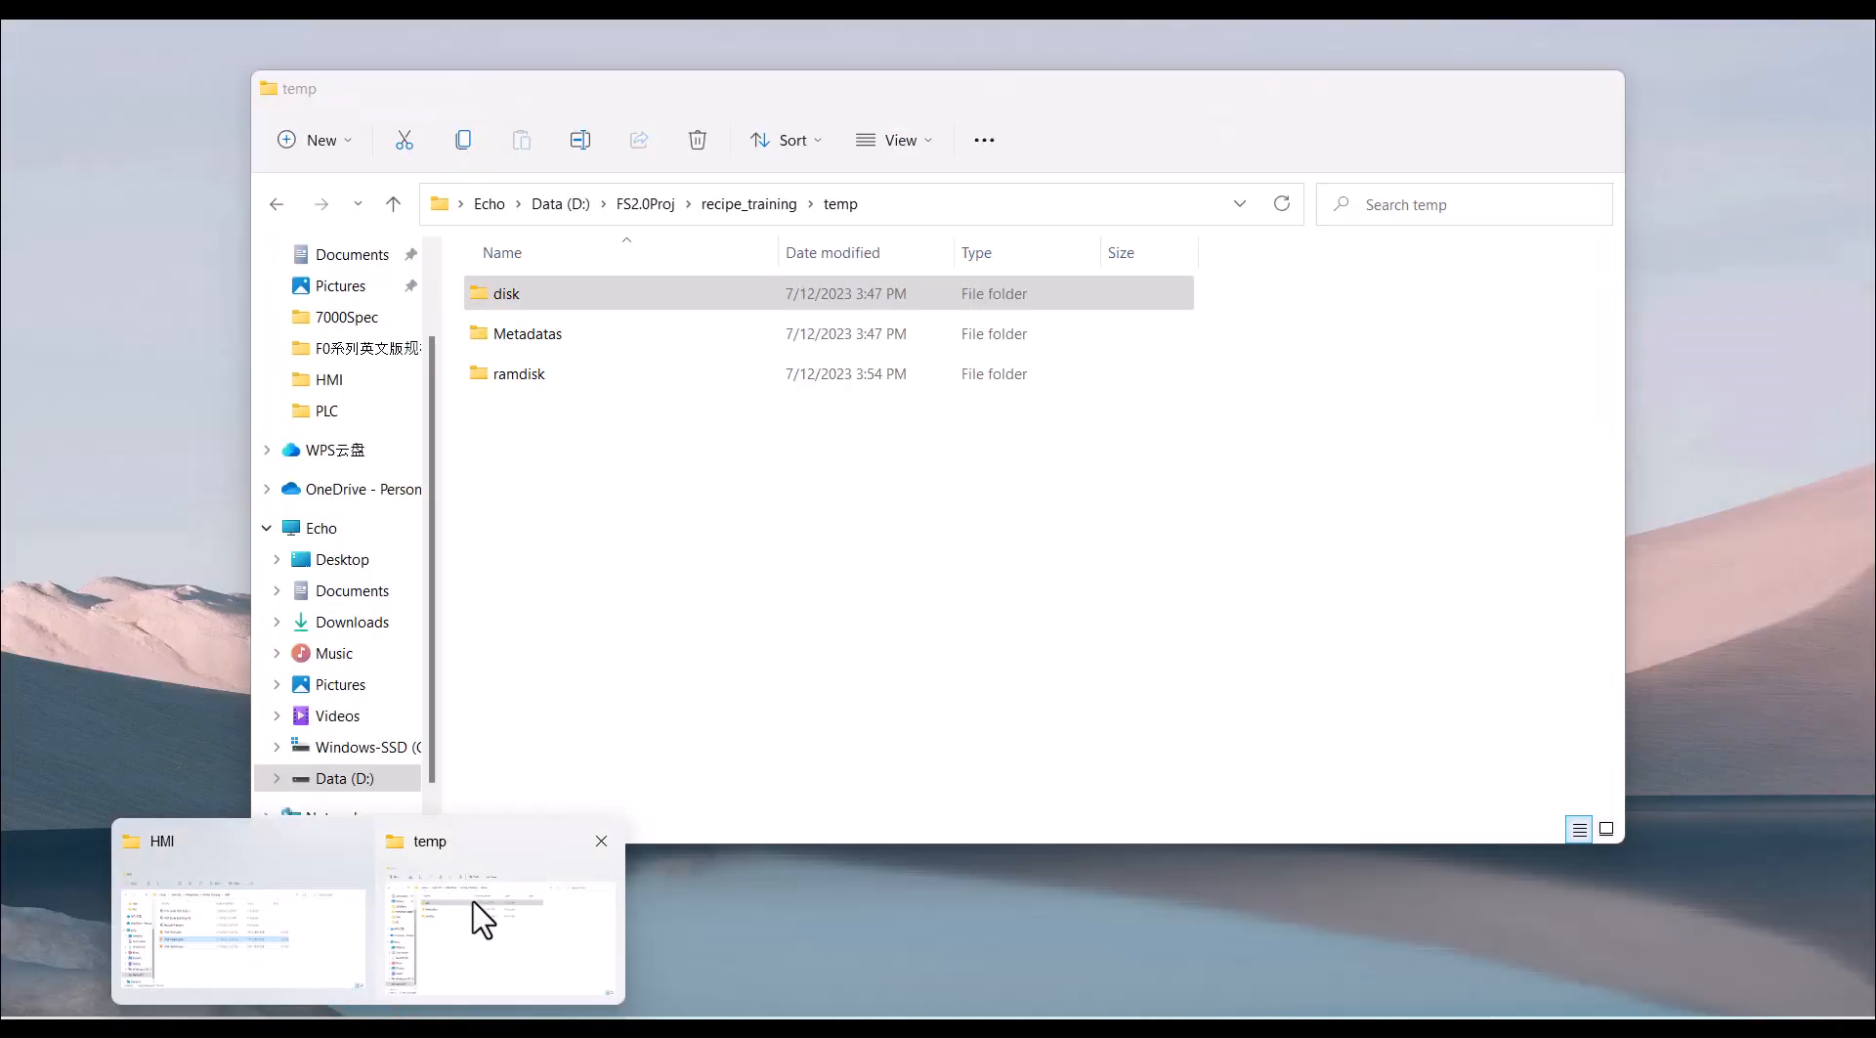
pyautogui.click(473, 907)
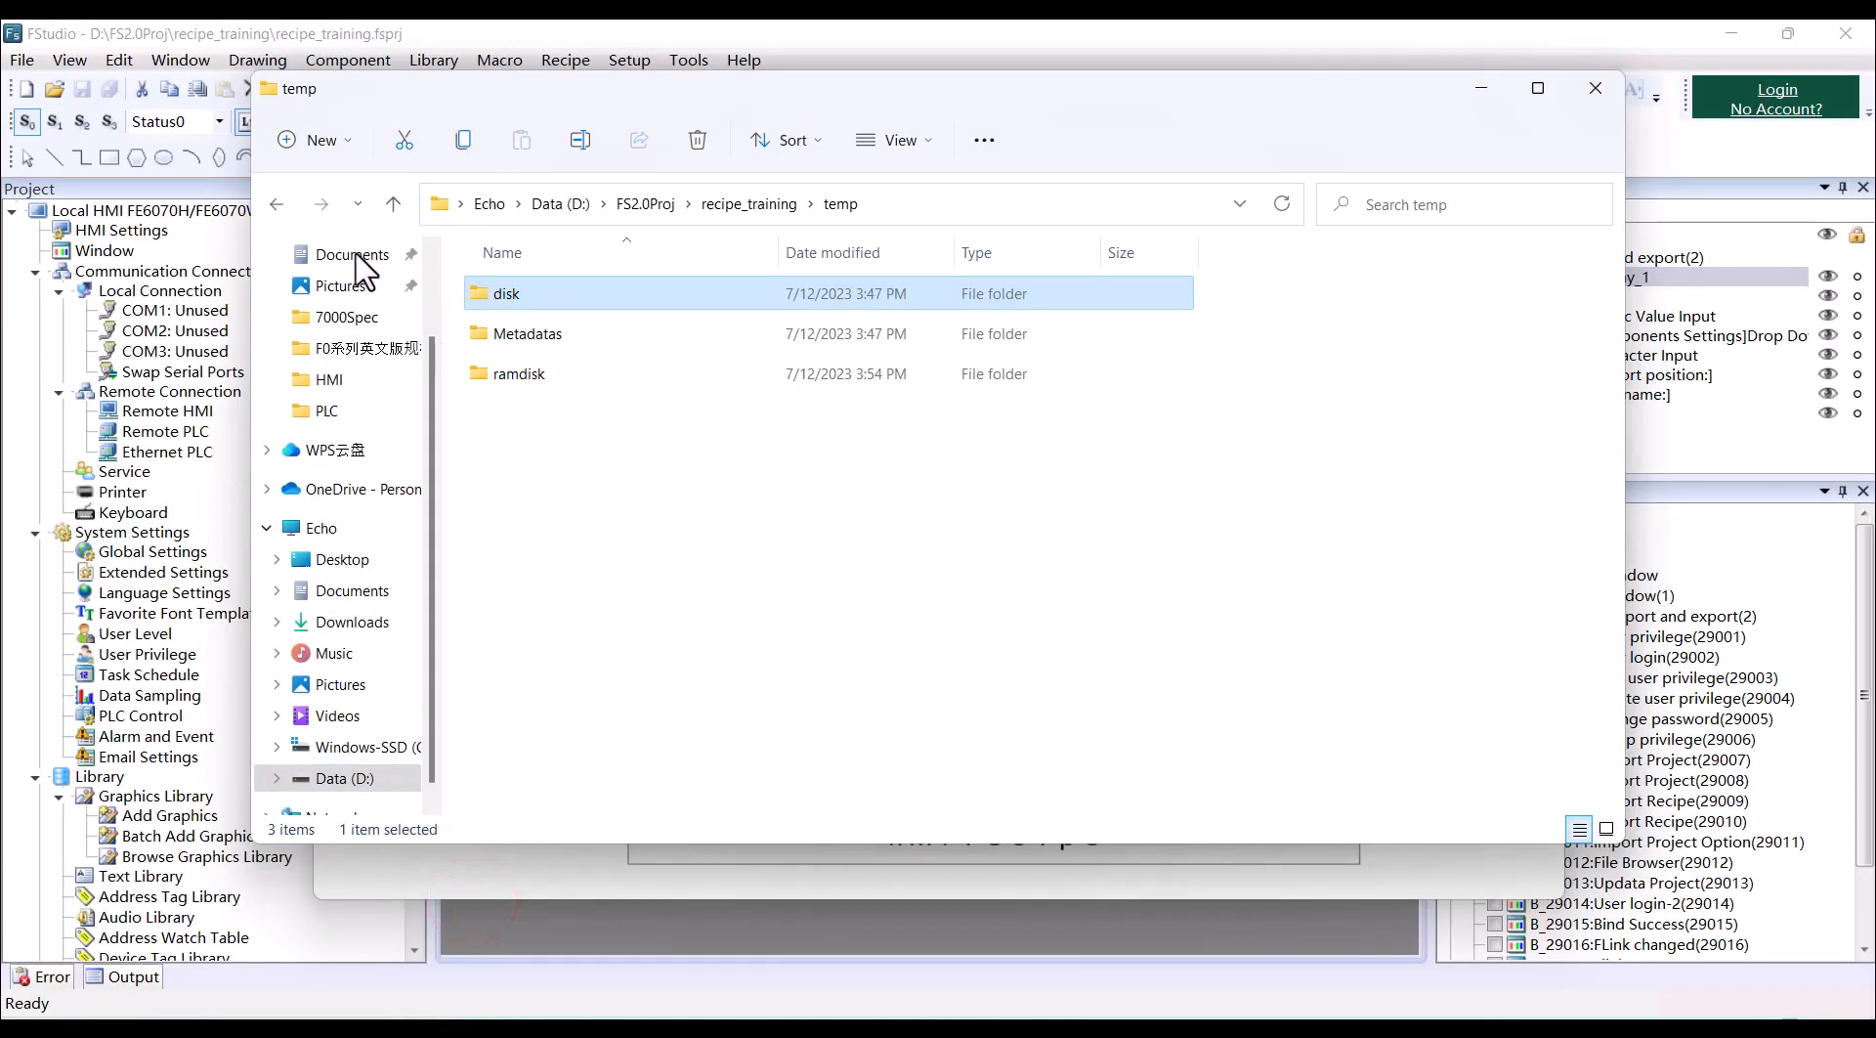
pyautogui.doubleClick(576, 294)
pyautogui.click(577, 294)
pyautogui.doubleClick(577, 294)
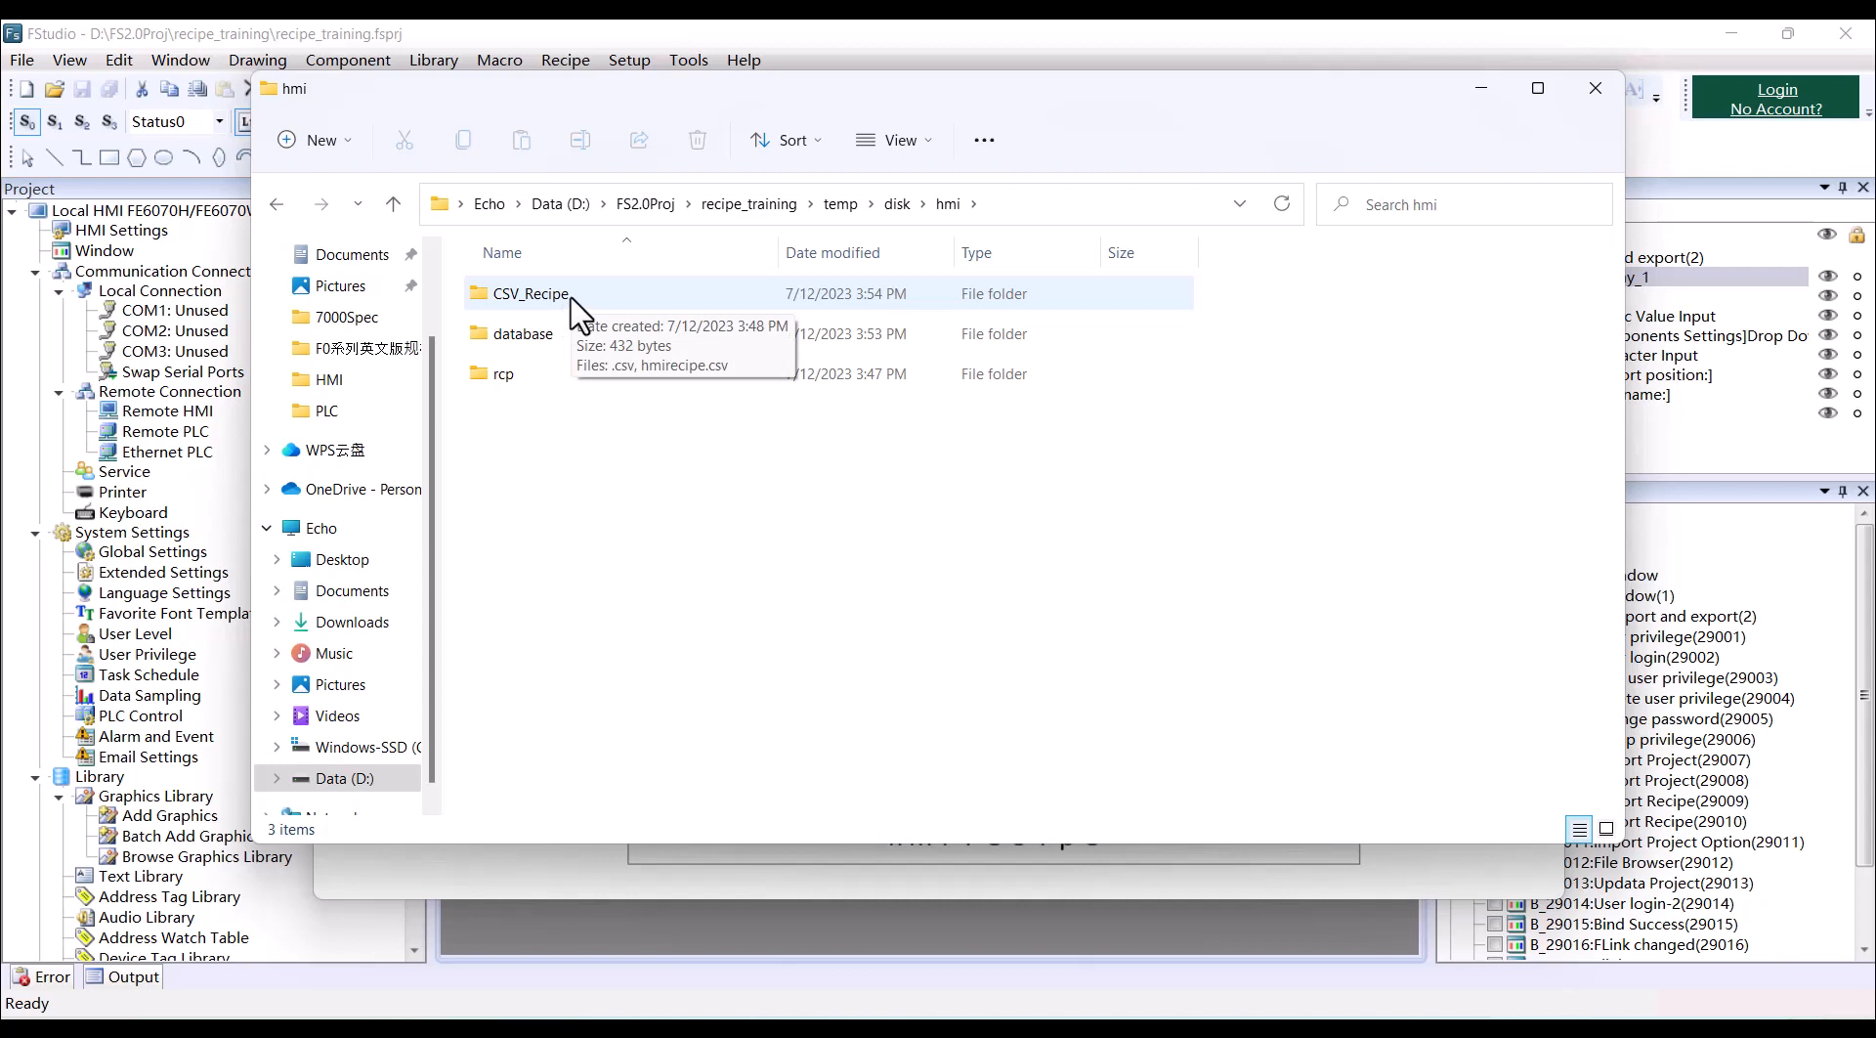
pyautogui.doubleClick(573, 297)
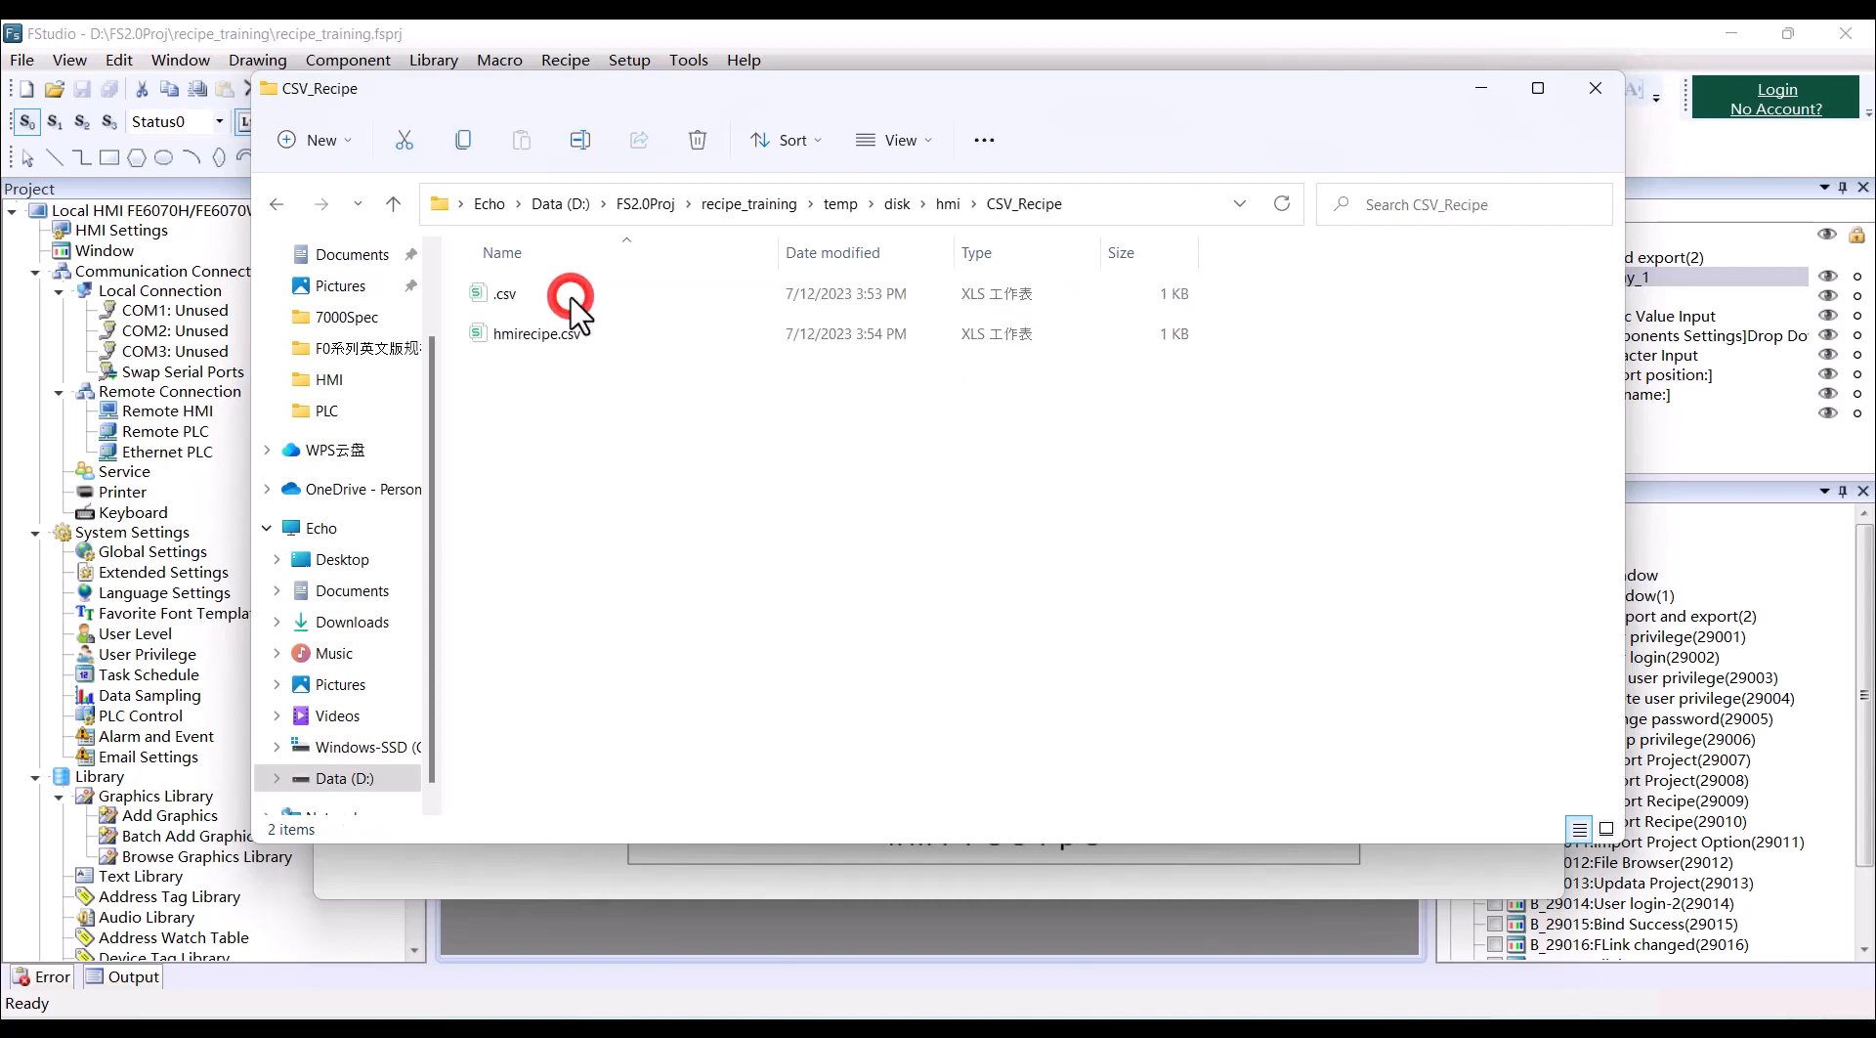
pyautogui.click(516, 333)
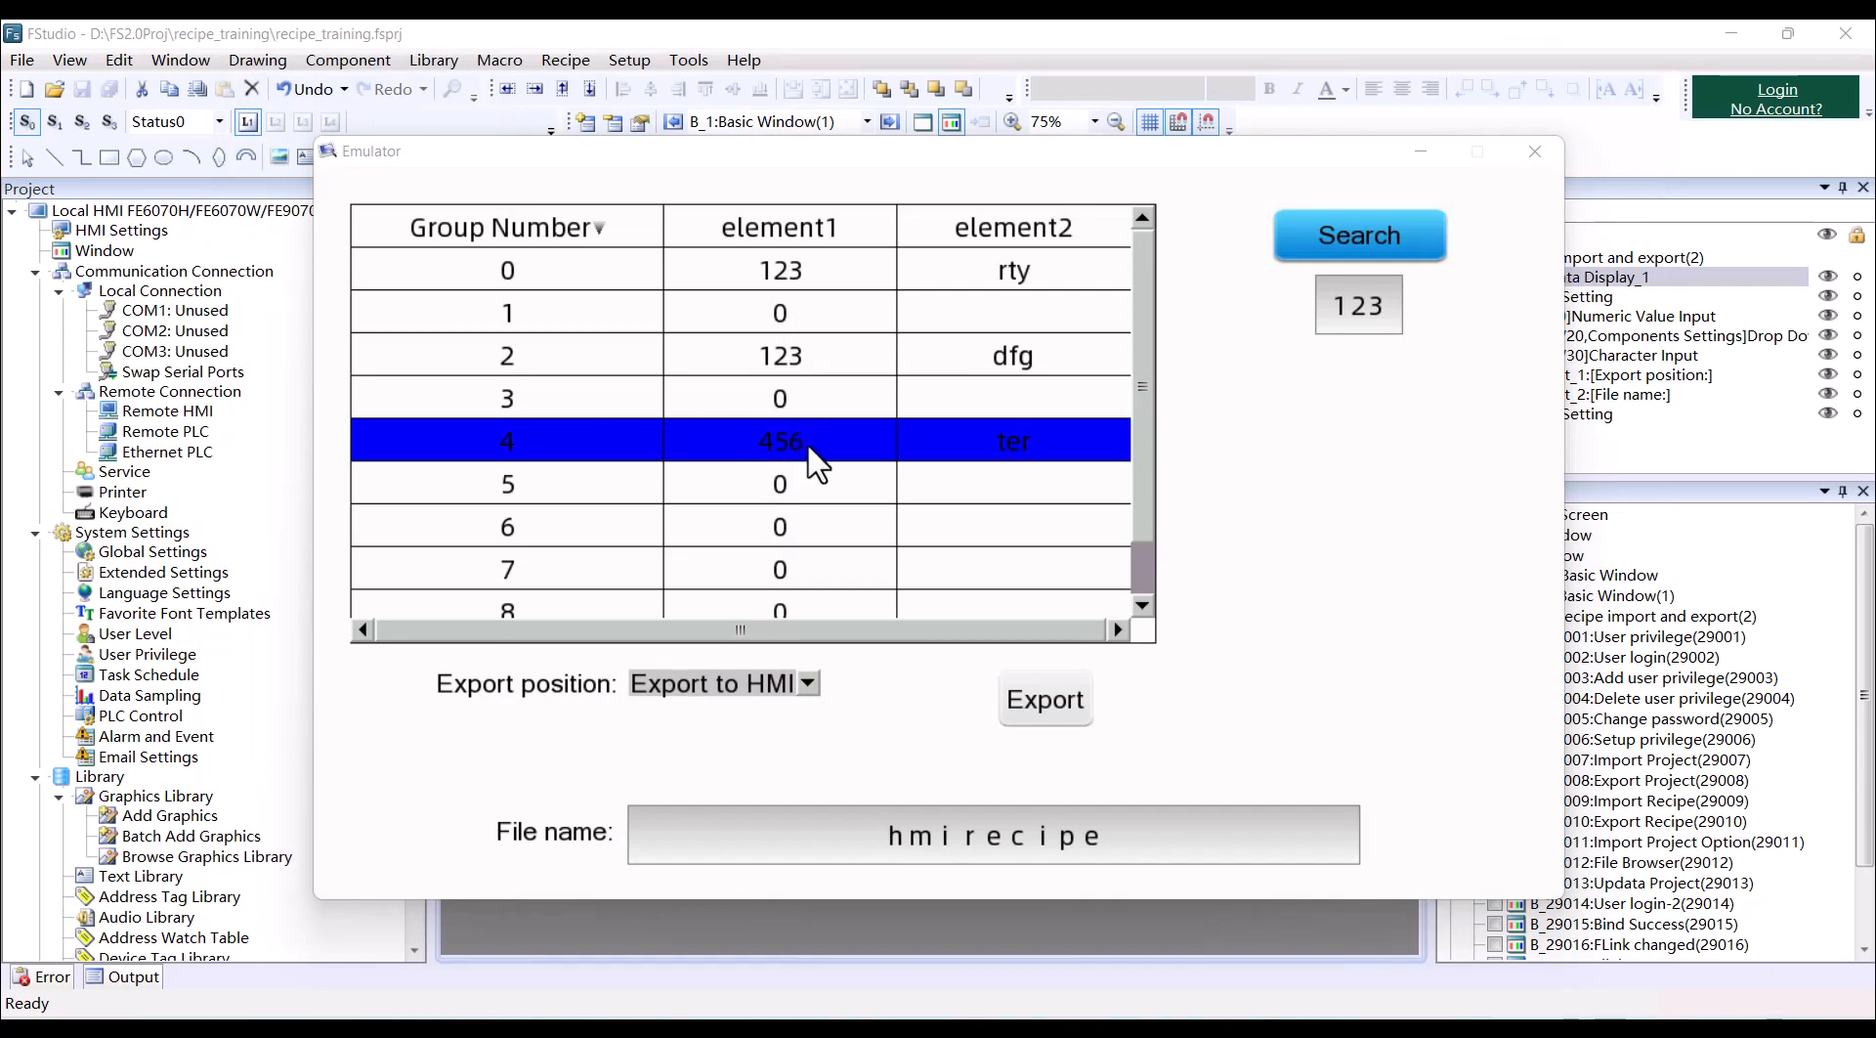
# Search the recipe data for keyword 123 and set the export position to Export to USB.
pyautogui.click(1361, 252)
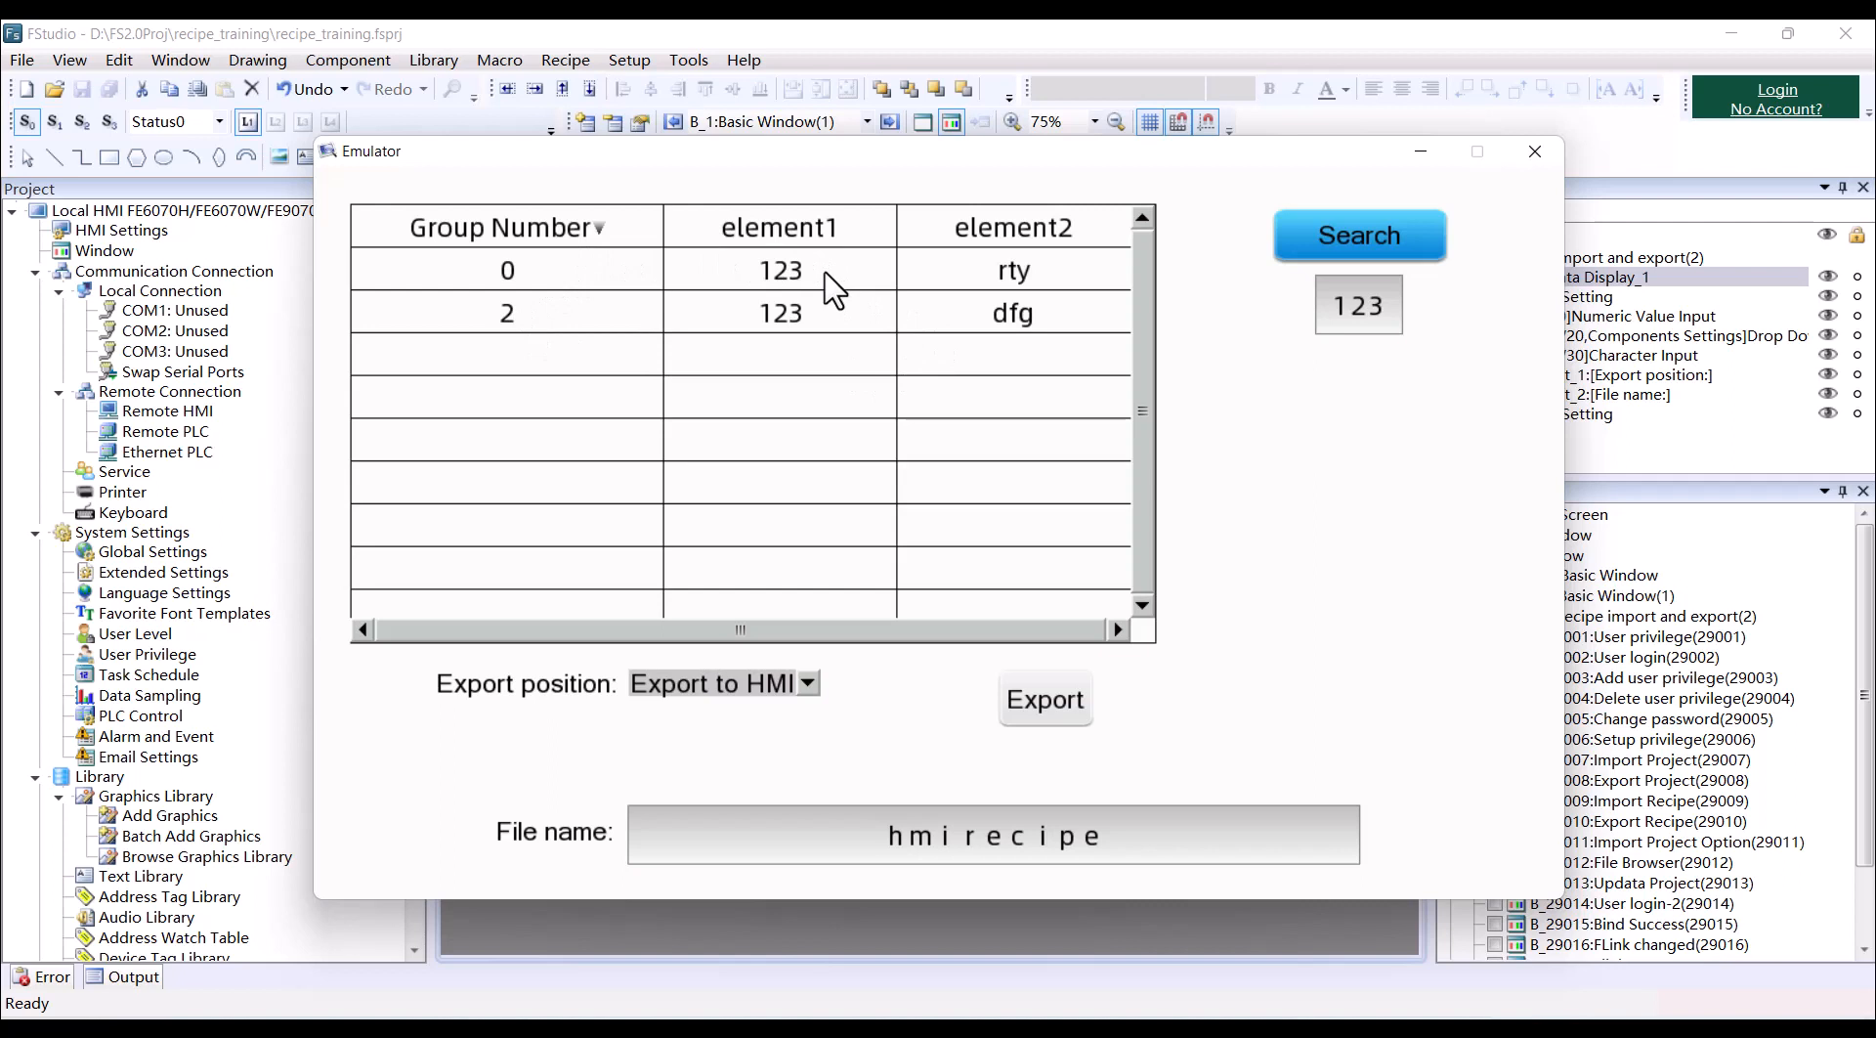
pyautogui.click(782, 679)
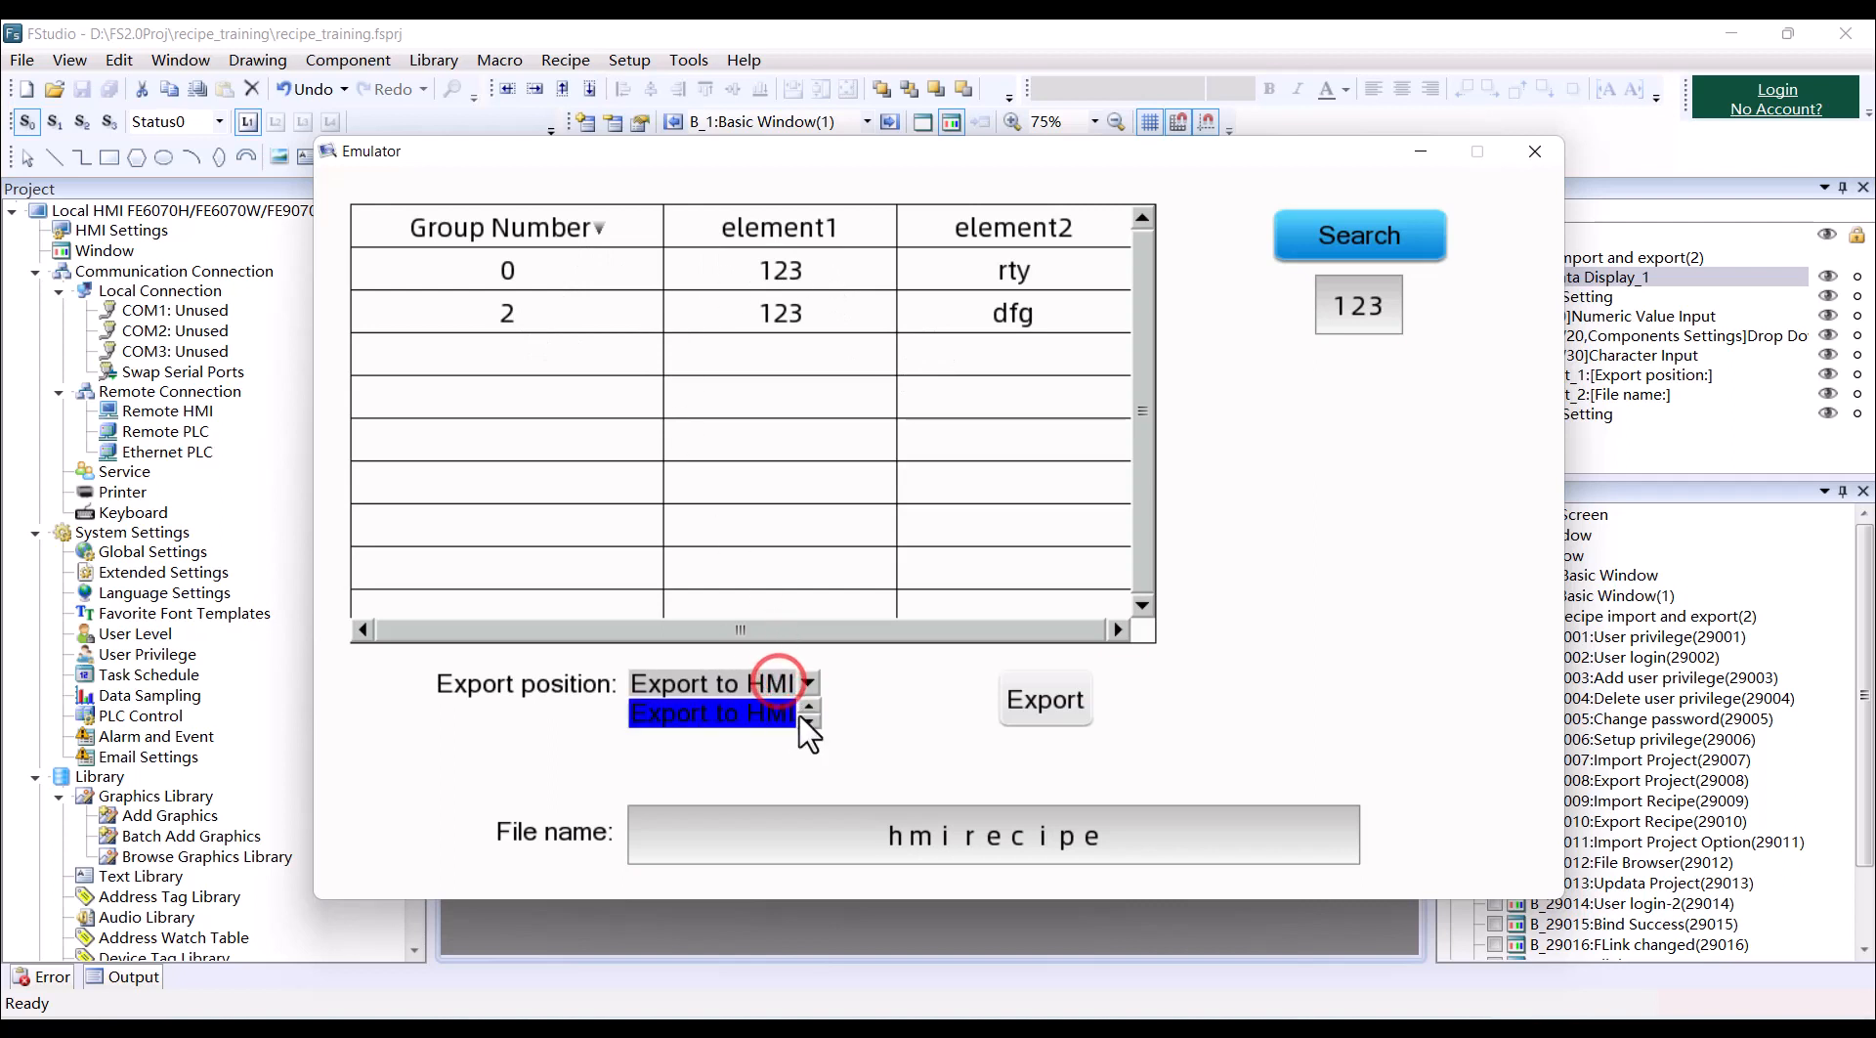
pyautogui.click(809, 721)
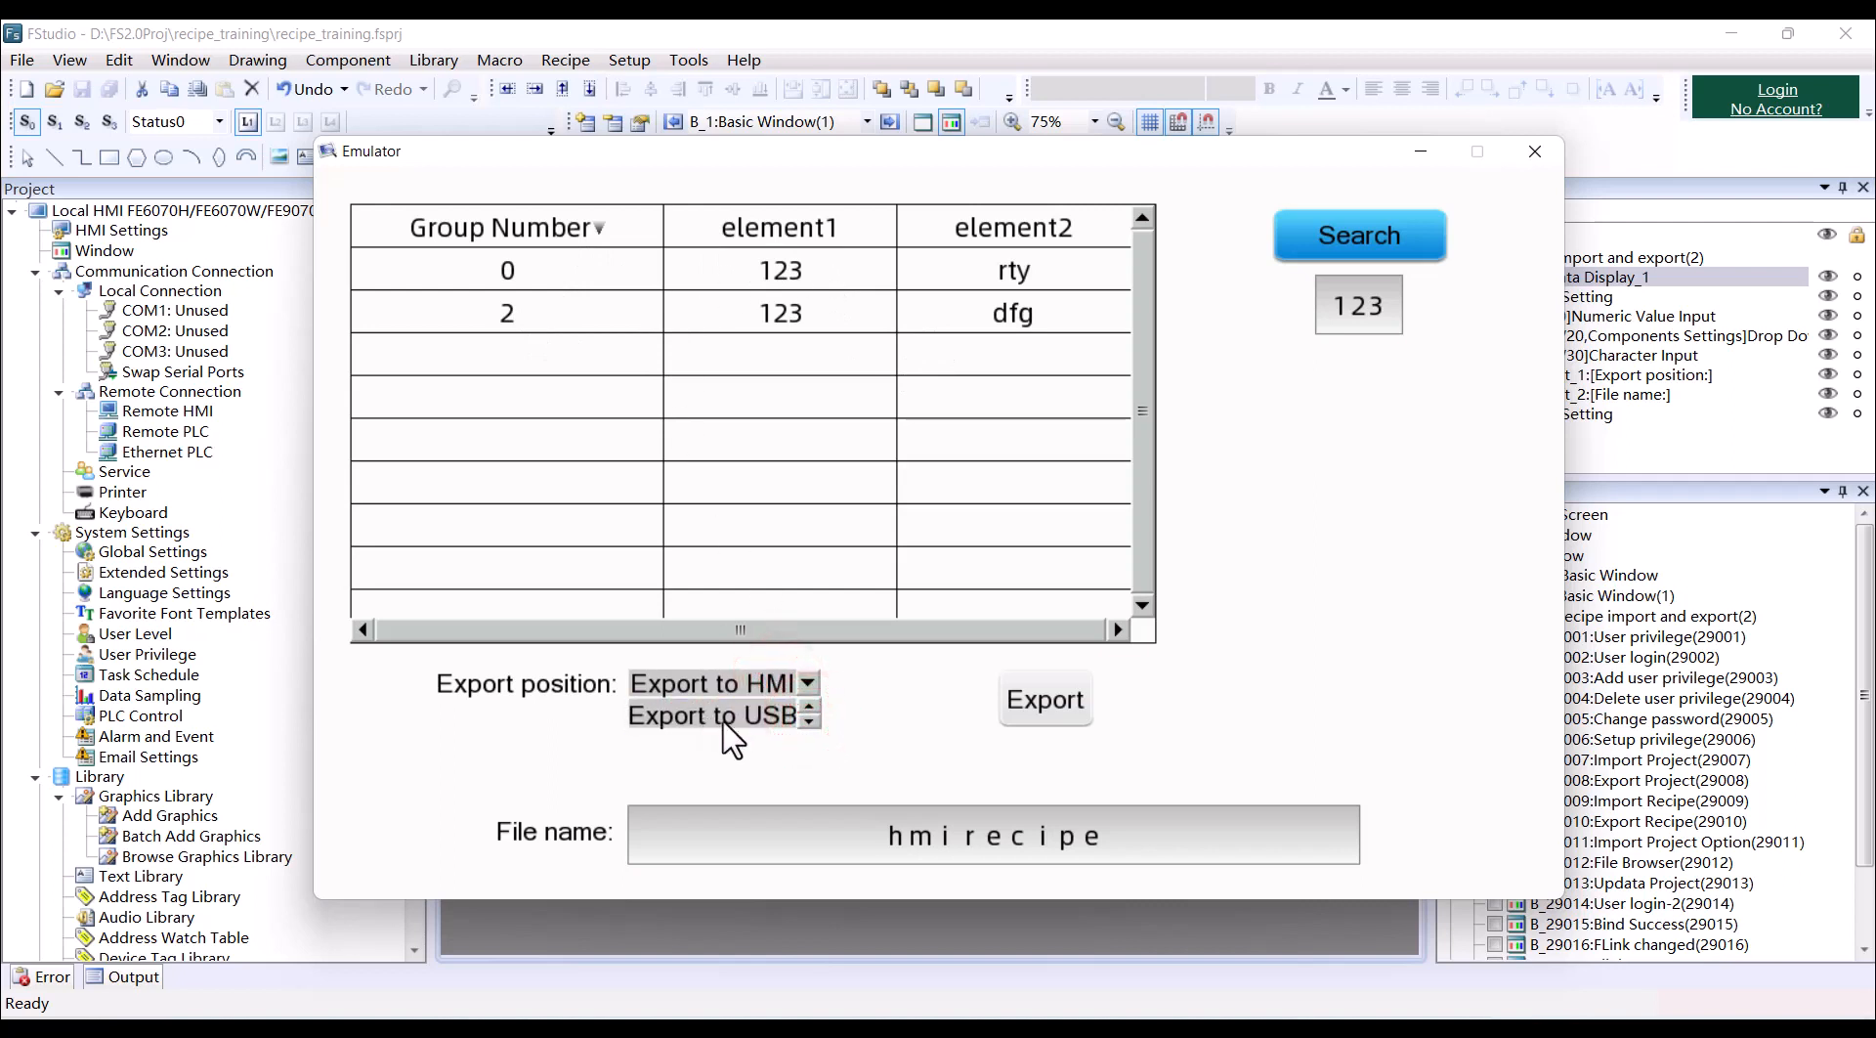
pyautogui.click(767, 719)
# Replace the export file name with search and export the filtered recipe records.
pyautogui.click(1042, 836)
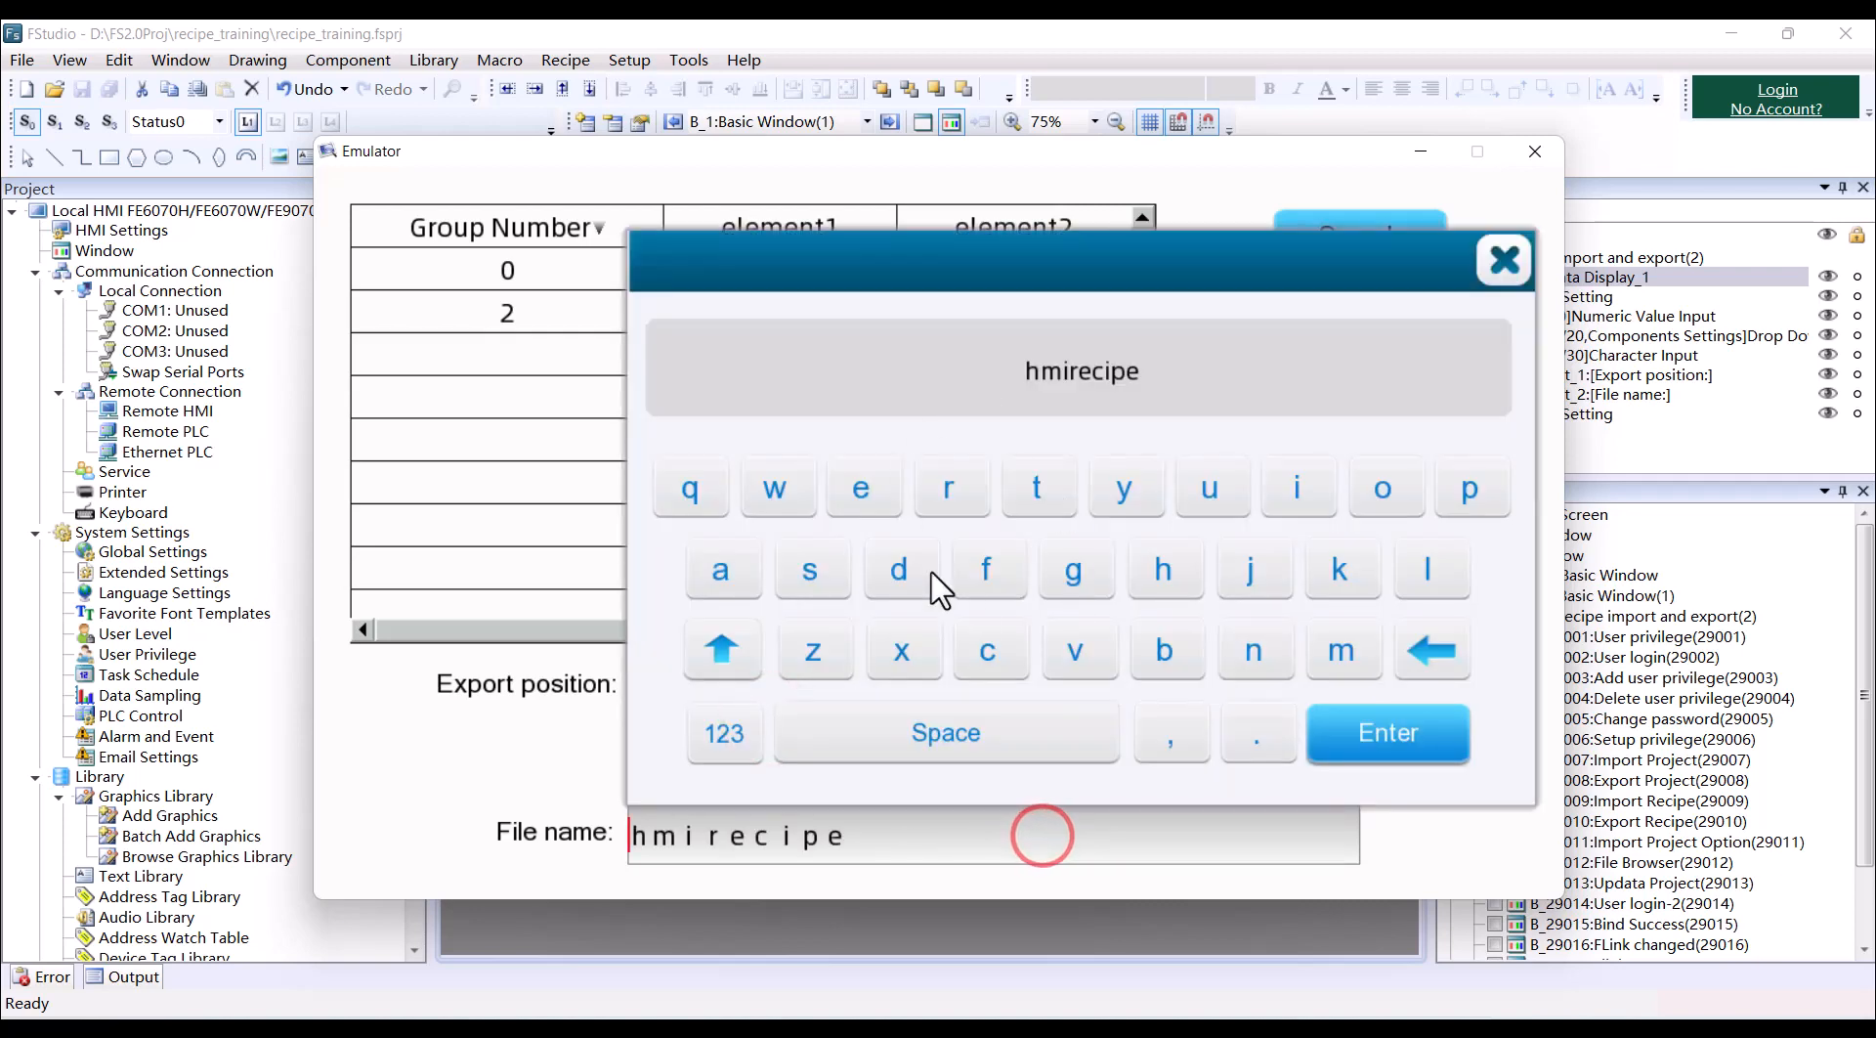
pyautogui.click(811, 567)
pyautogui.click(860, 498)
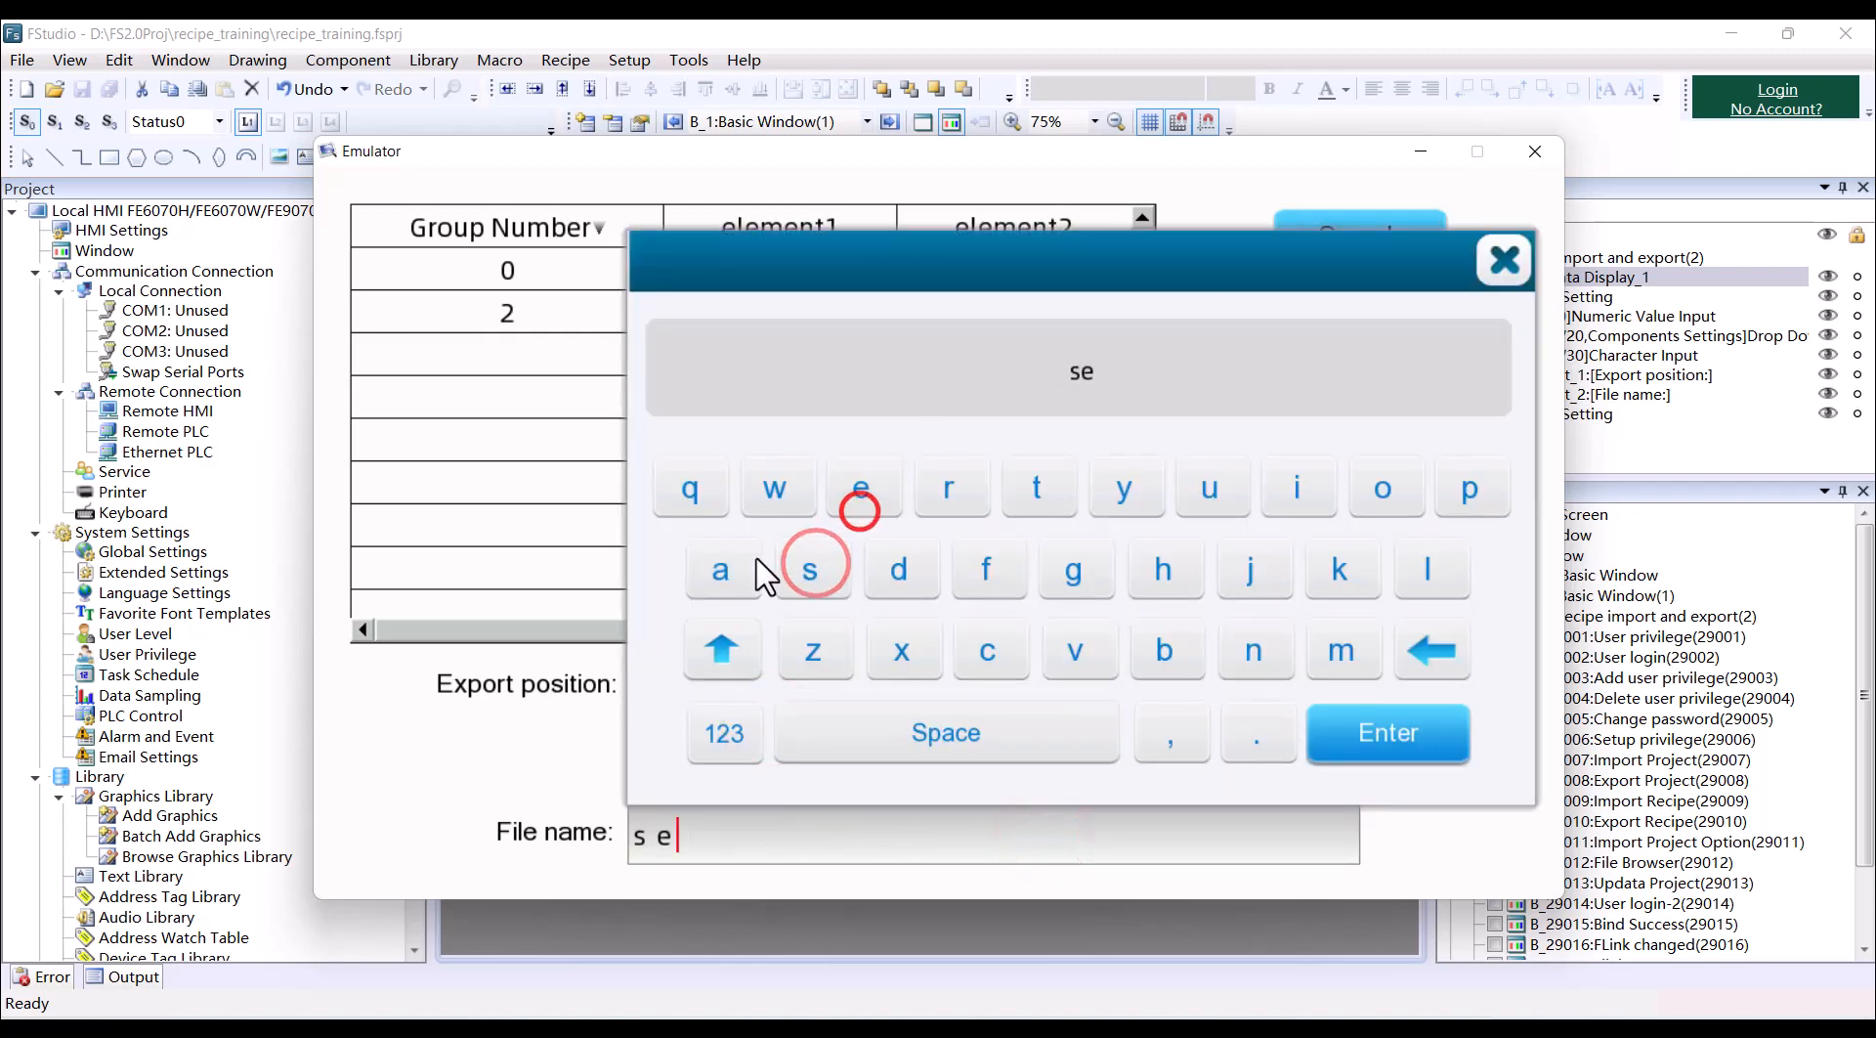
pyautogui.click(721, 570)
pyautogui.click(950, 488)
pyautogui.click(987, 651)
pyautogui.click(1169, 567)
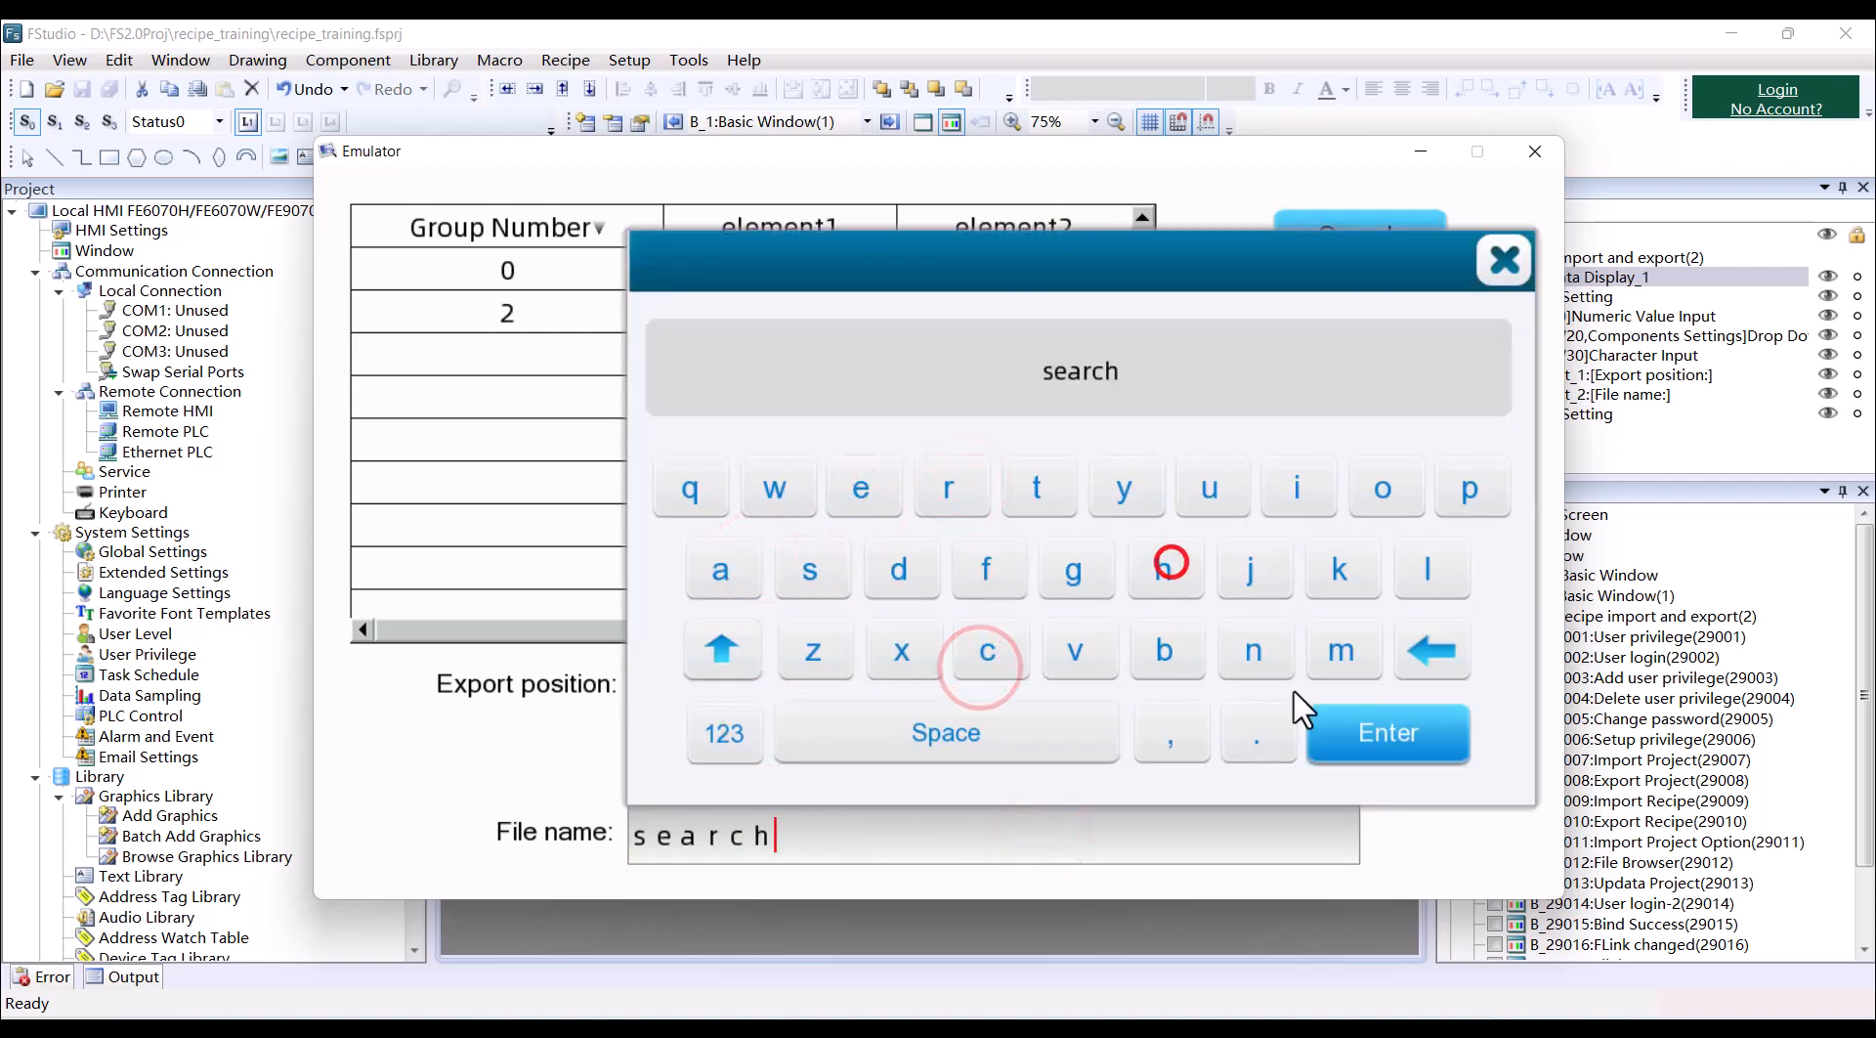
pyautogui.click(1396, 736)
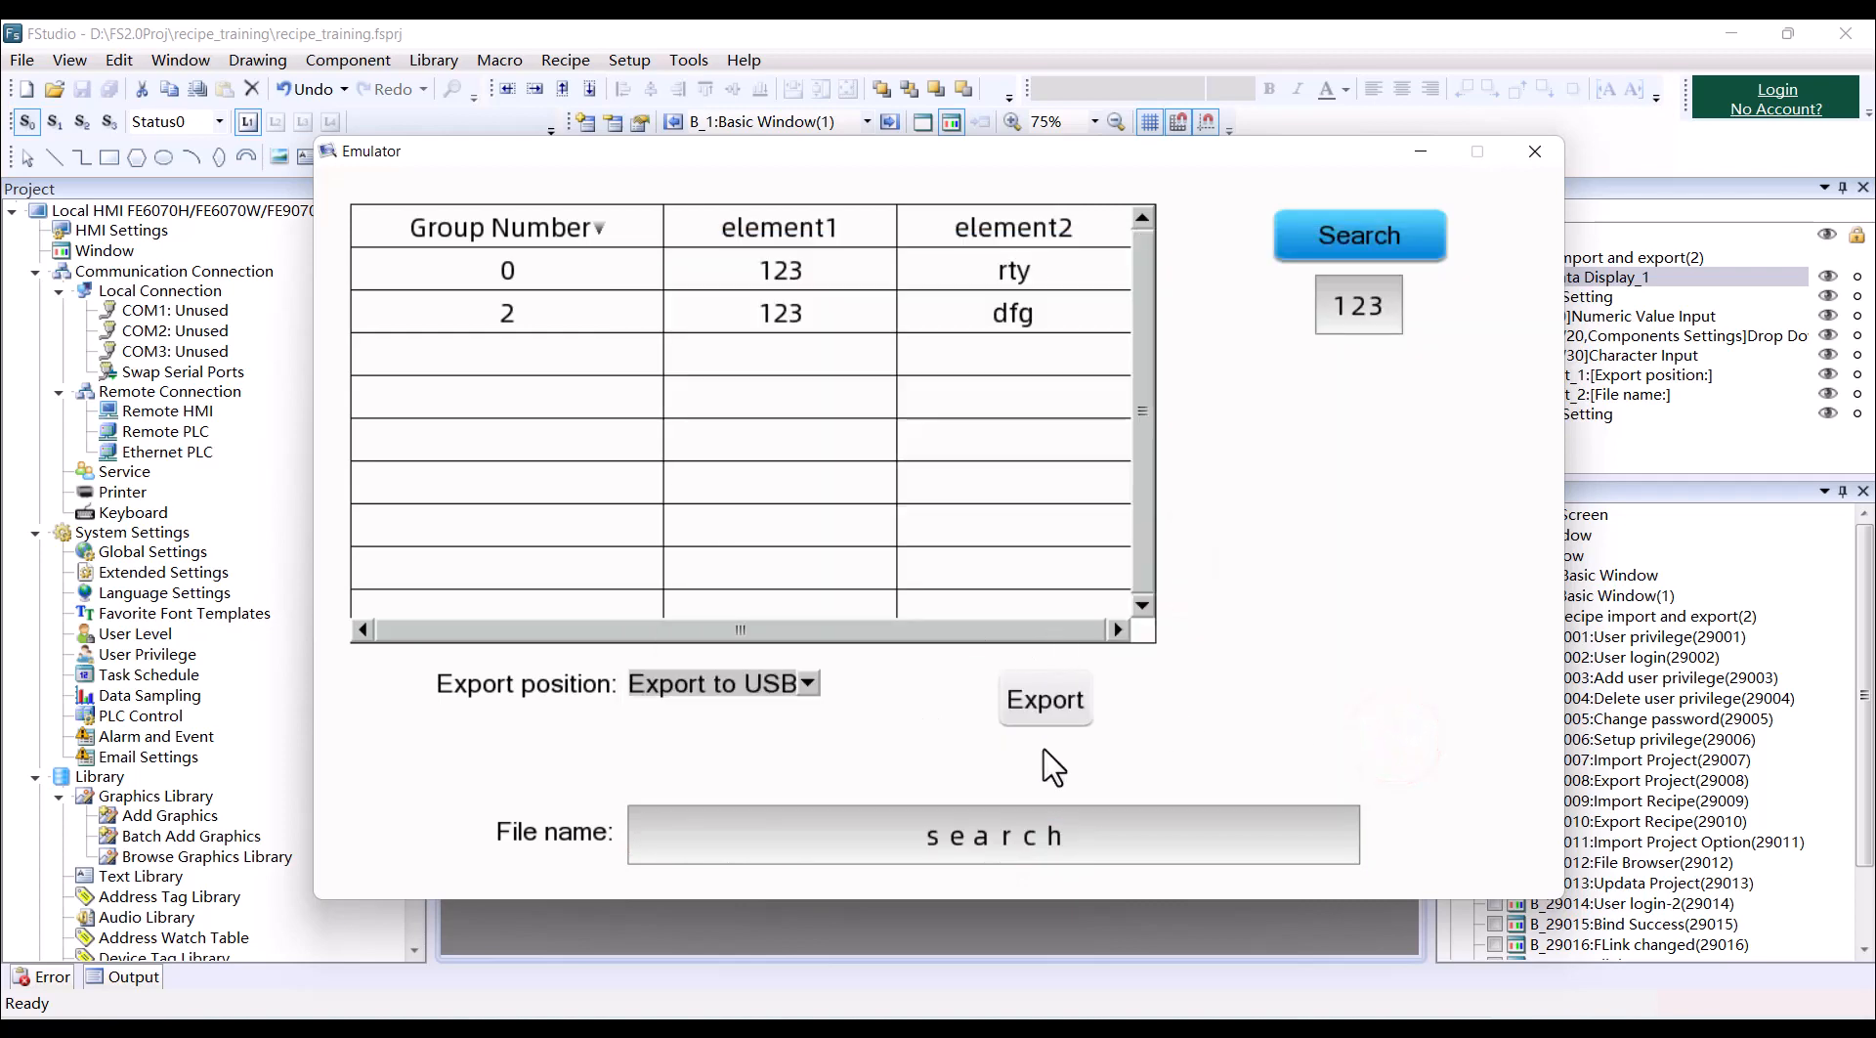
pyautogui.click(1055, 696)
# Switch to File Explorer and open the project's temp\disk\usb1\CSV_Recipe folder to check the USB export.
pyautogui.moveTo(448, 996)
pyautogui.click(469, 942)
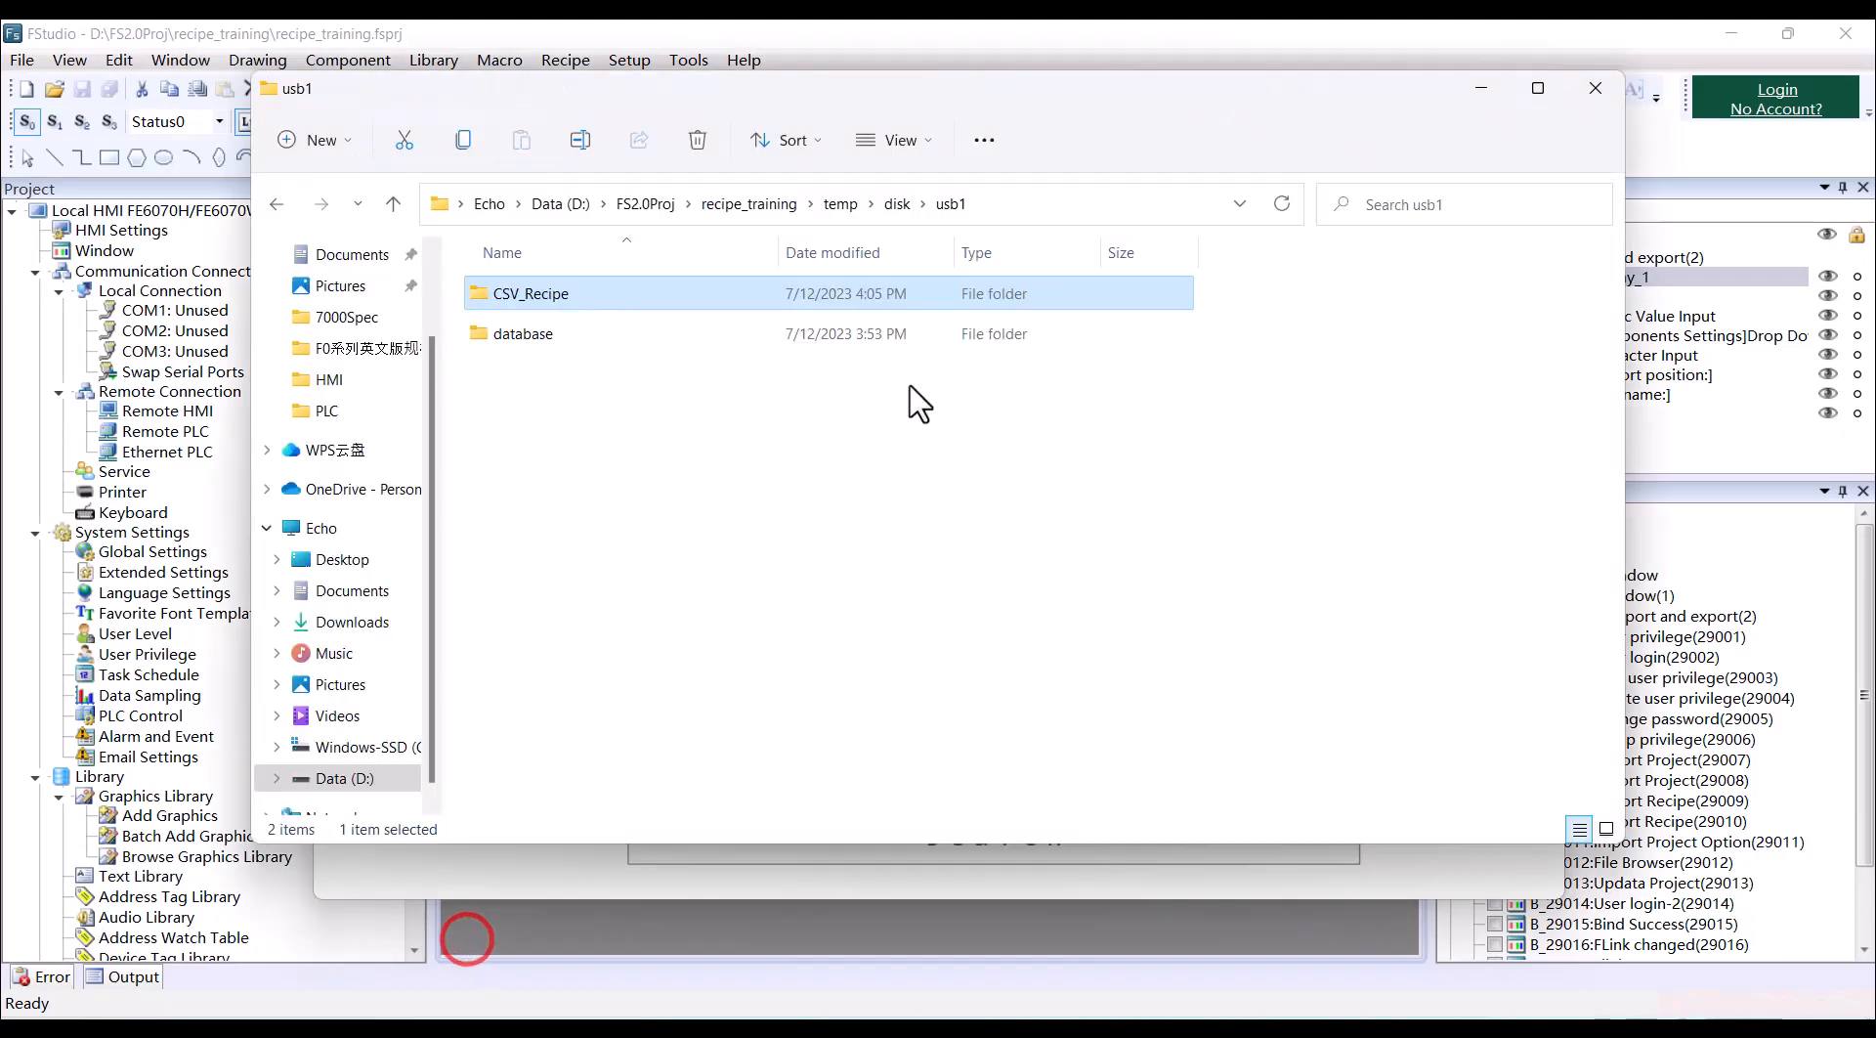
pyautogui.click(897, 205)
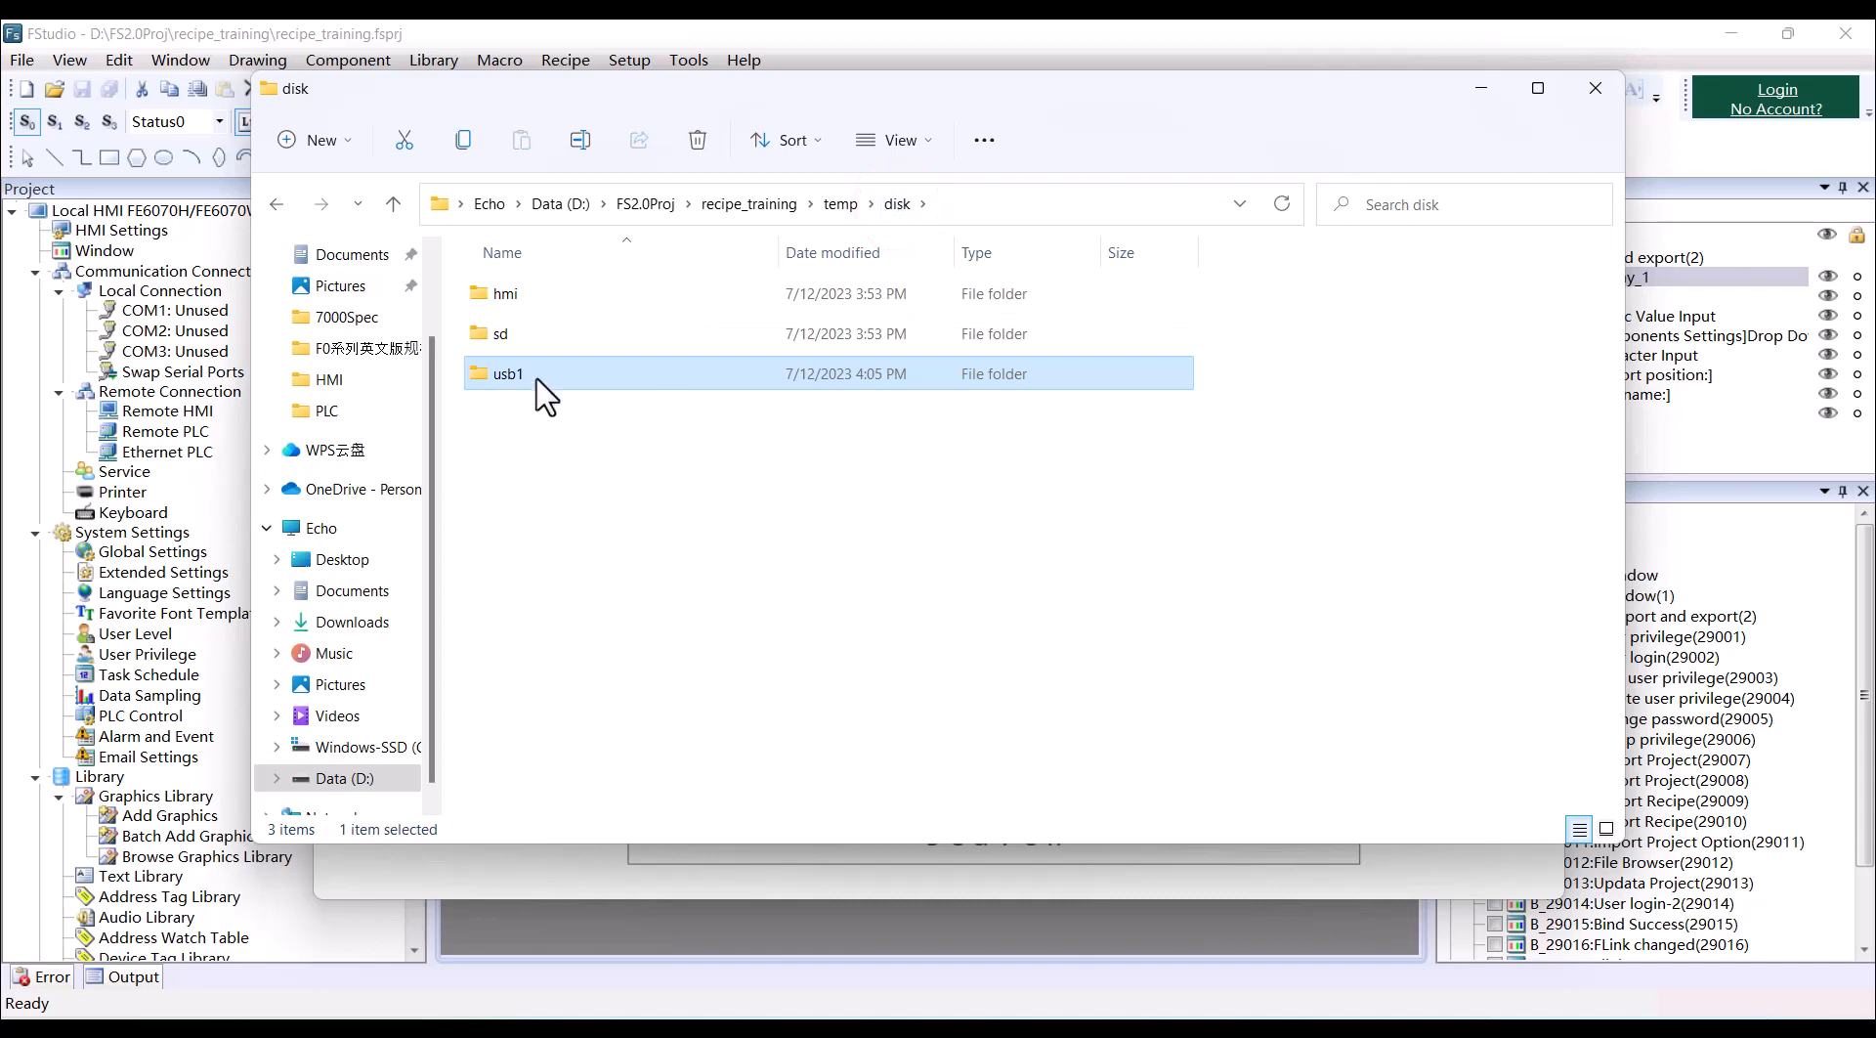
pyautogui.doubleClick(535, 379)
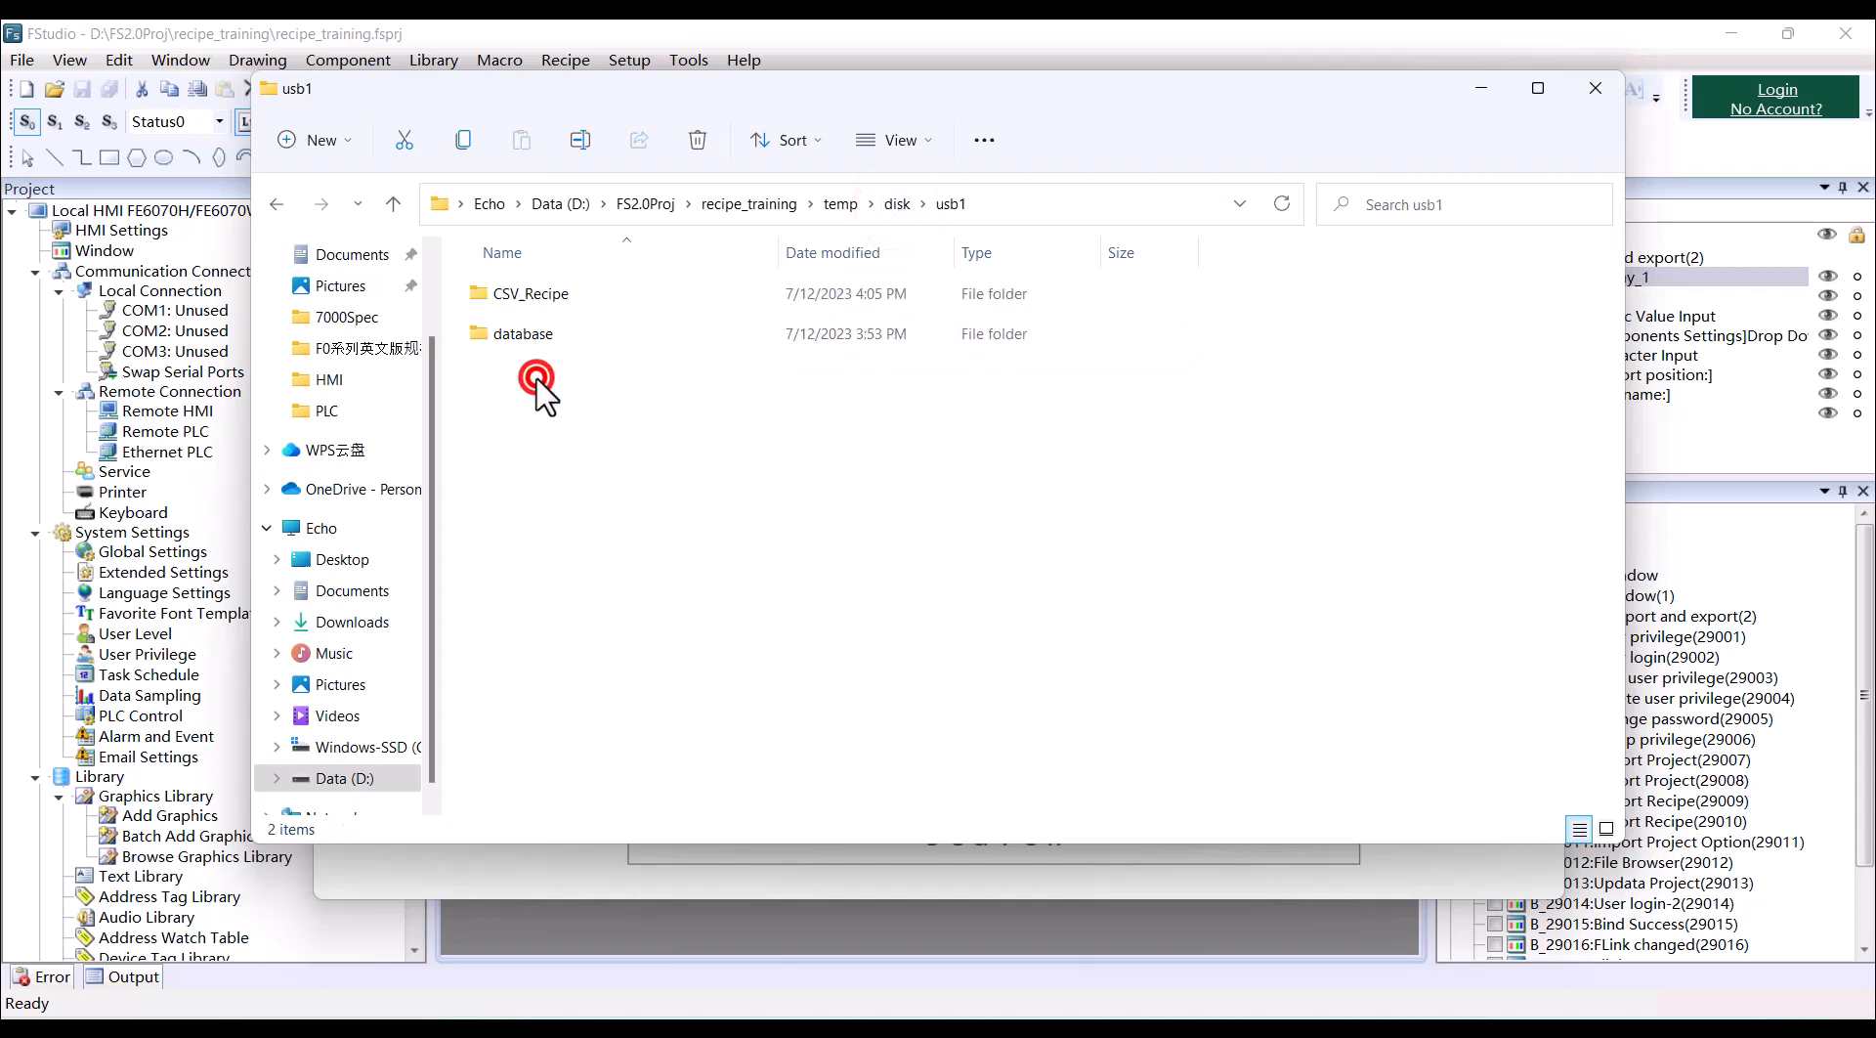
pyautogui.doubleClick(539, 294)
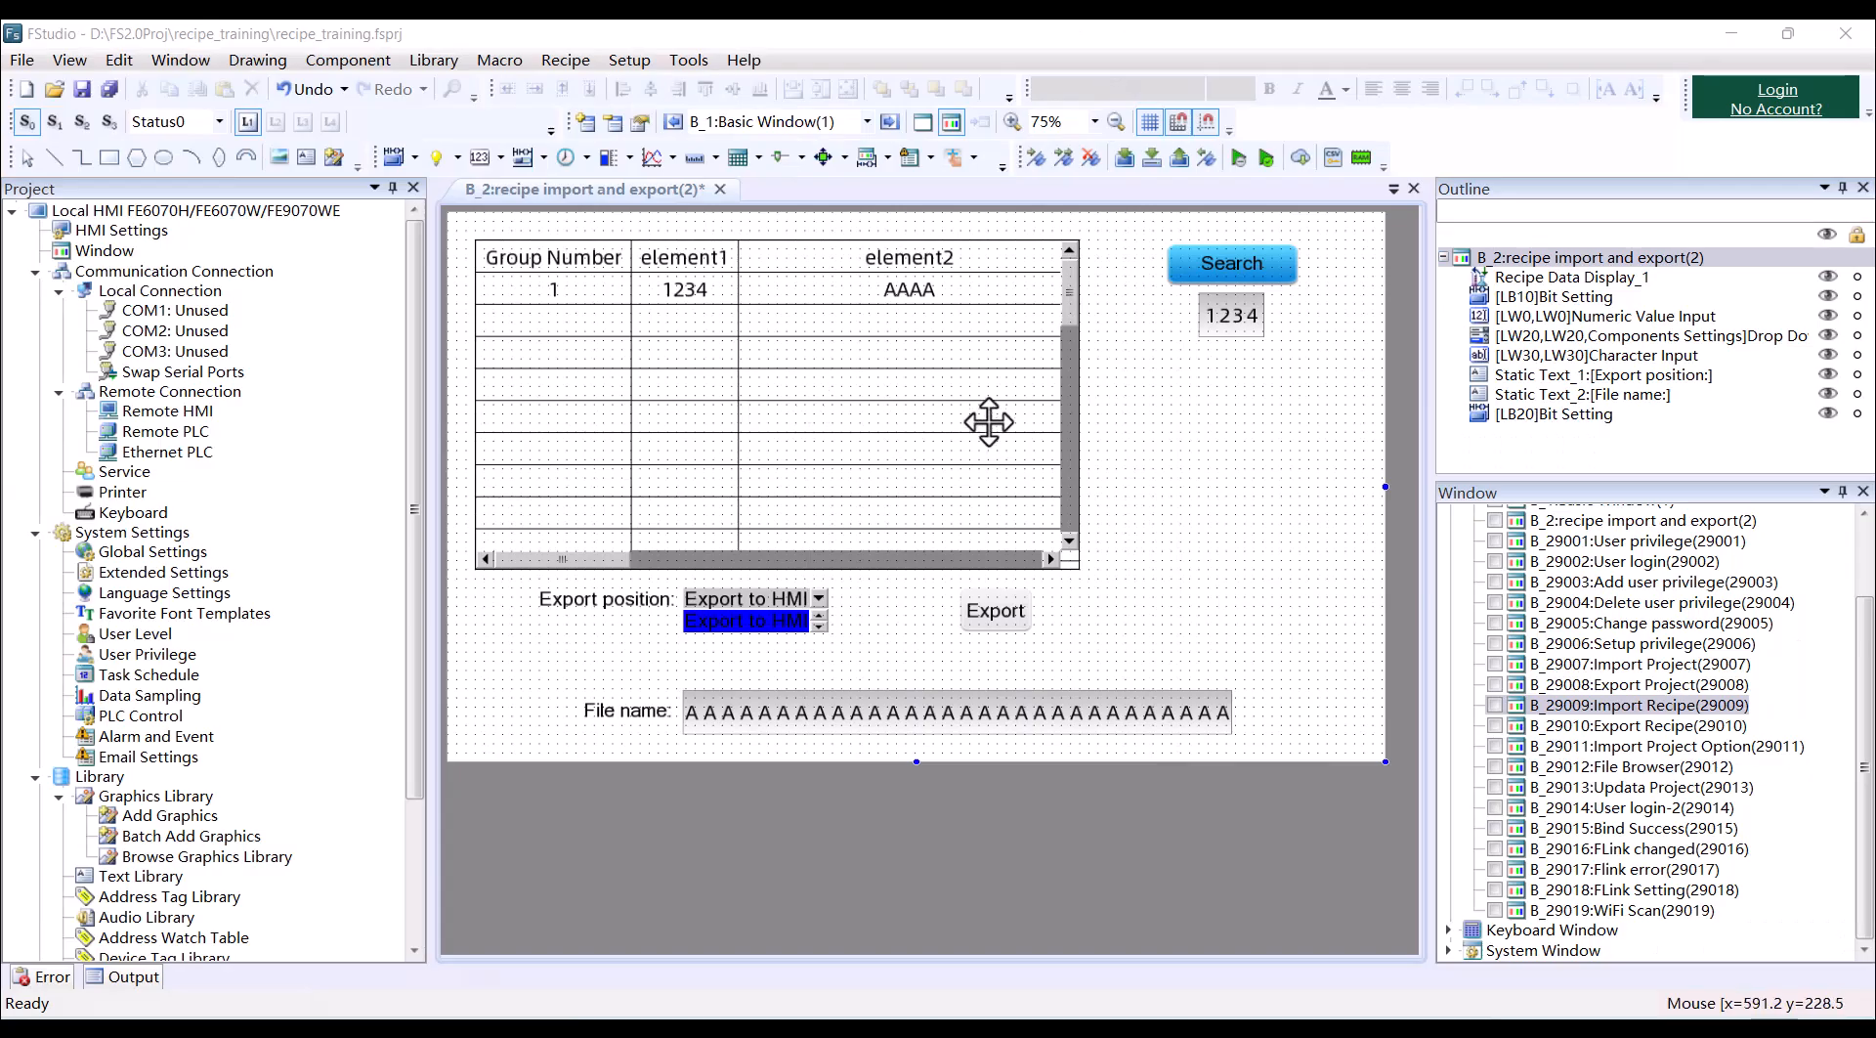
# Enable Import CSV in the search settings of the recipe data display in FStudio.
pyautogui.doubleClick(919, 420)
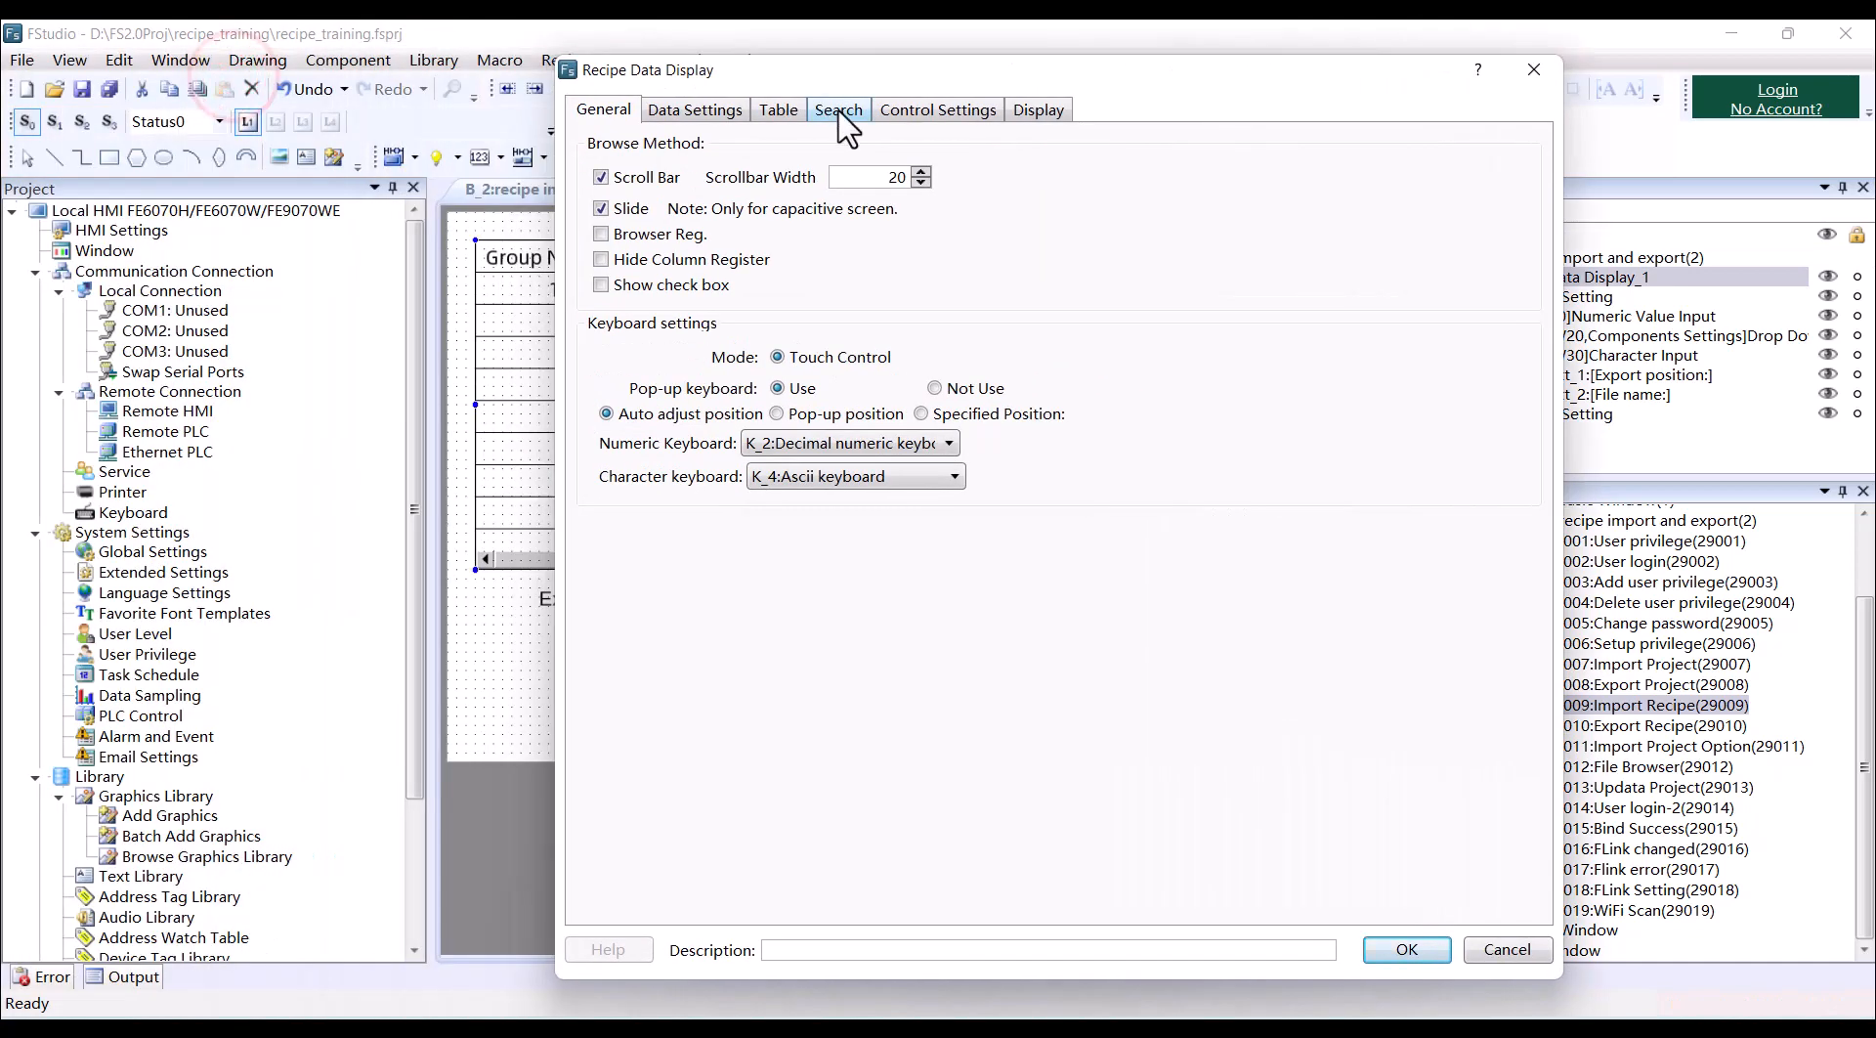
pyautogui.click(838, 108)
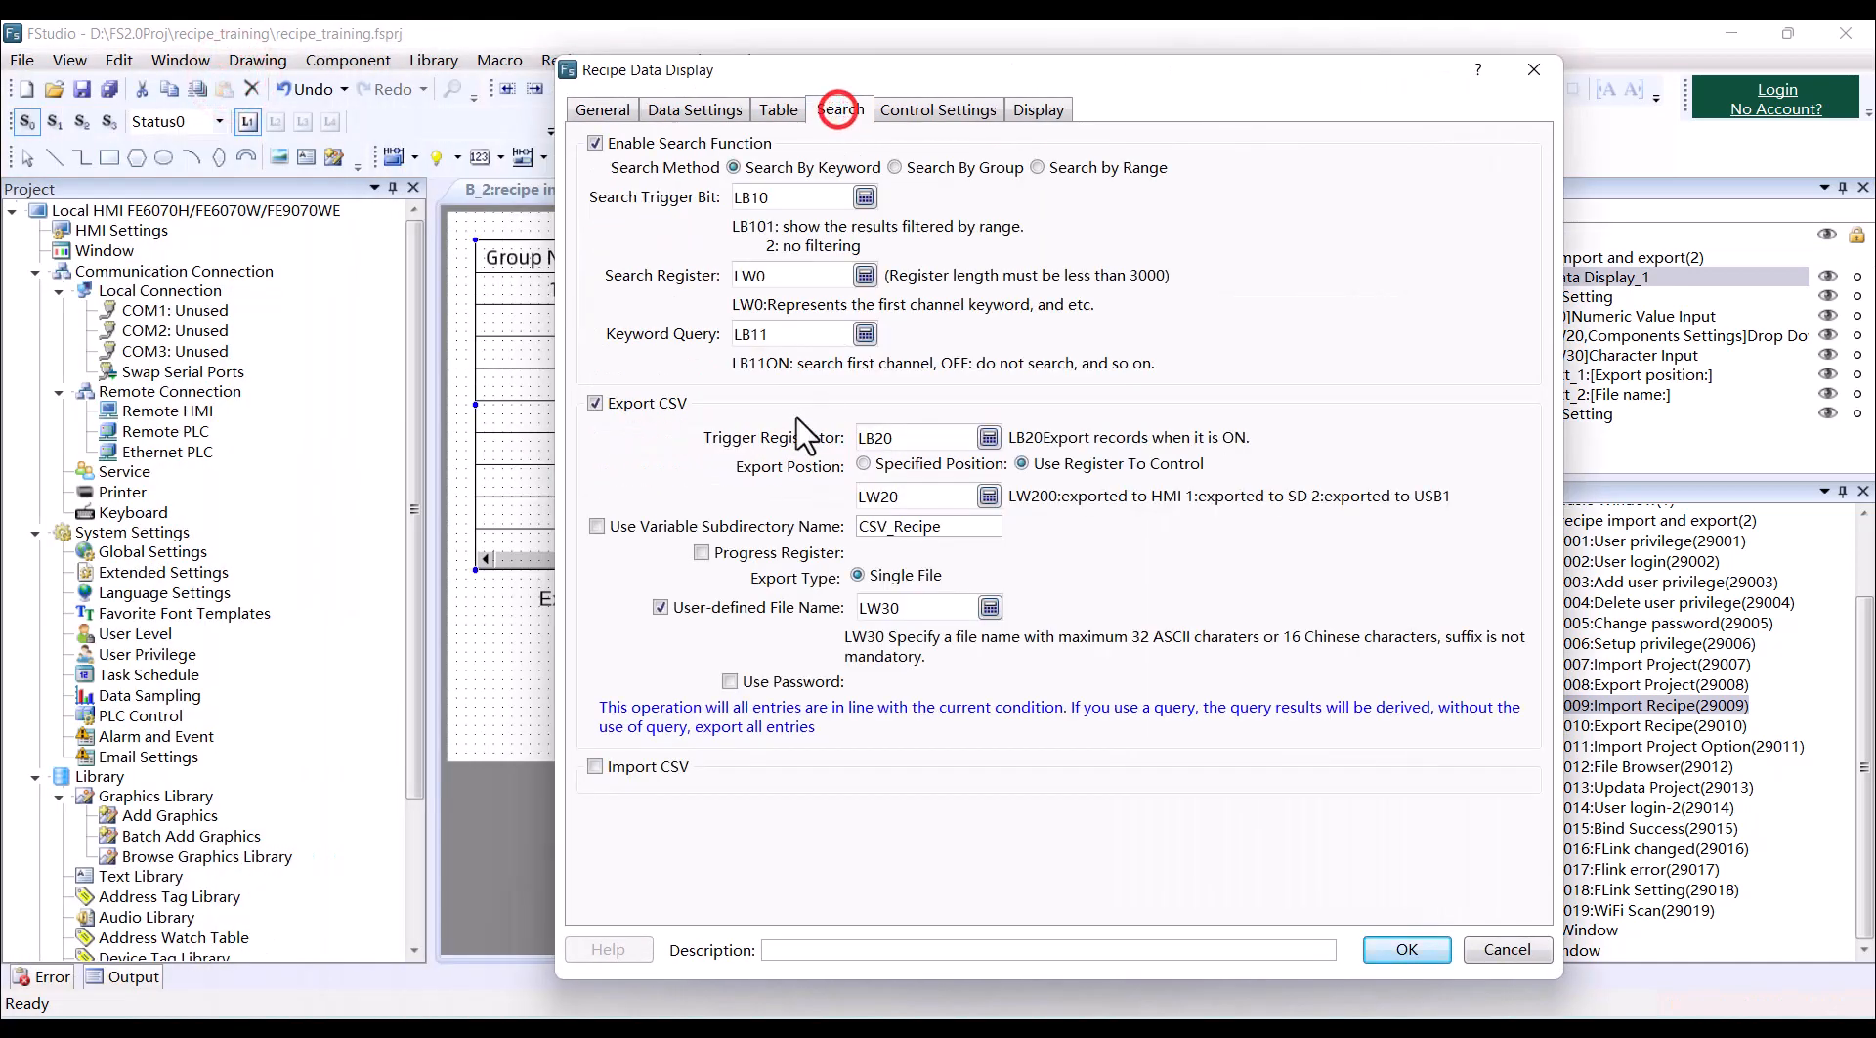
pyautogui.click(613, 767)
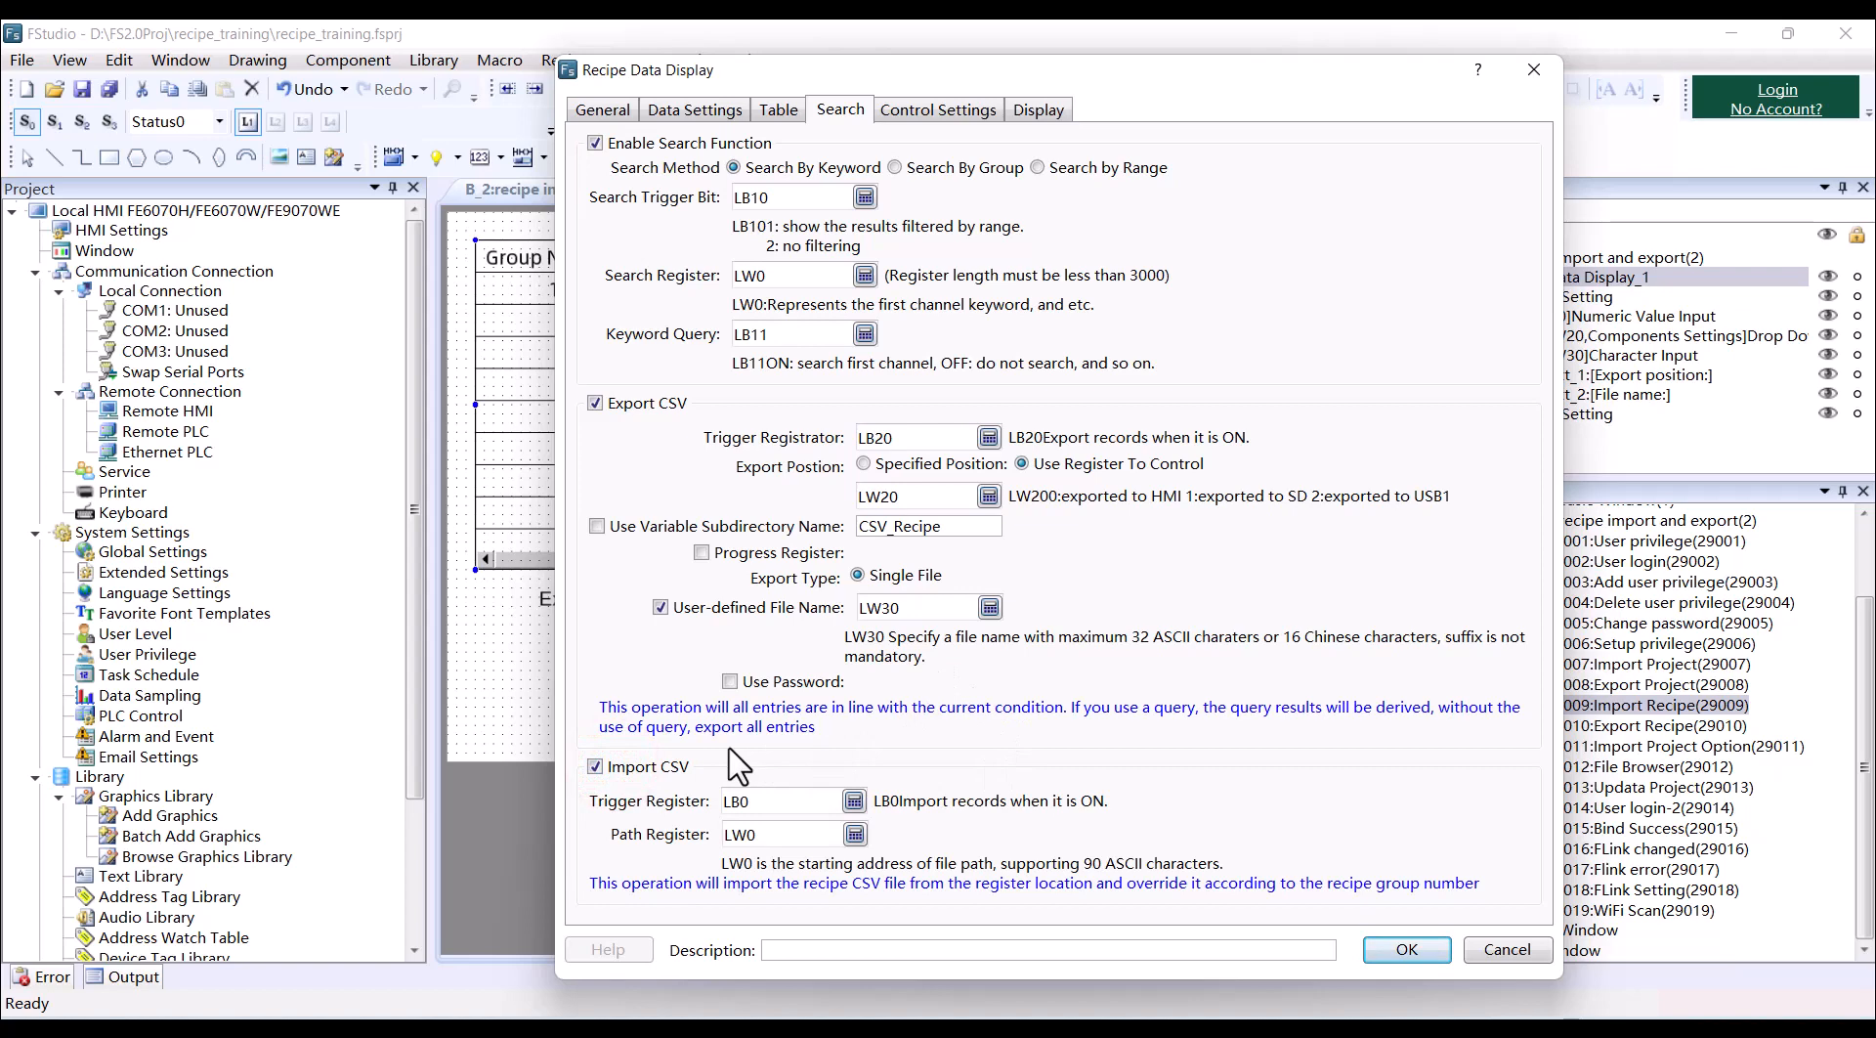
# Set the trigger register for CSV import to local register LB40.
pyautogui.click(855, 802)
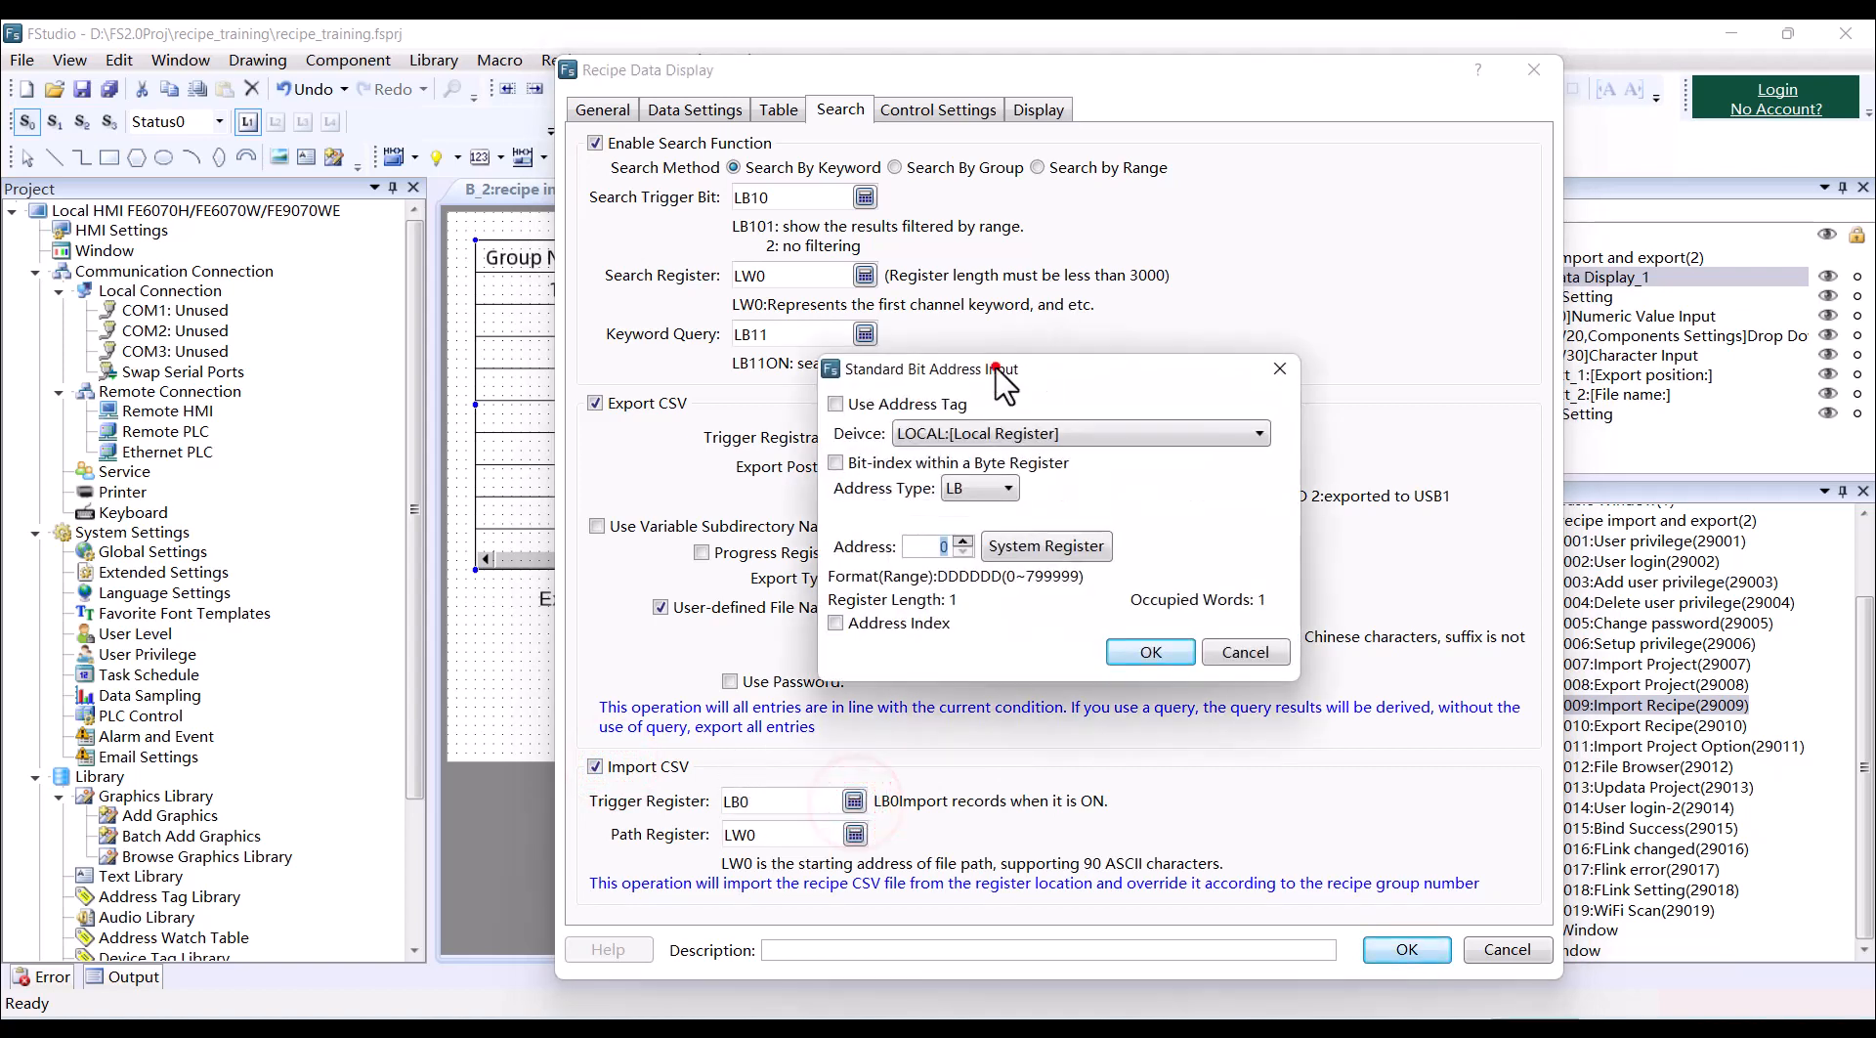
pyautogui.click(995, 364)
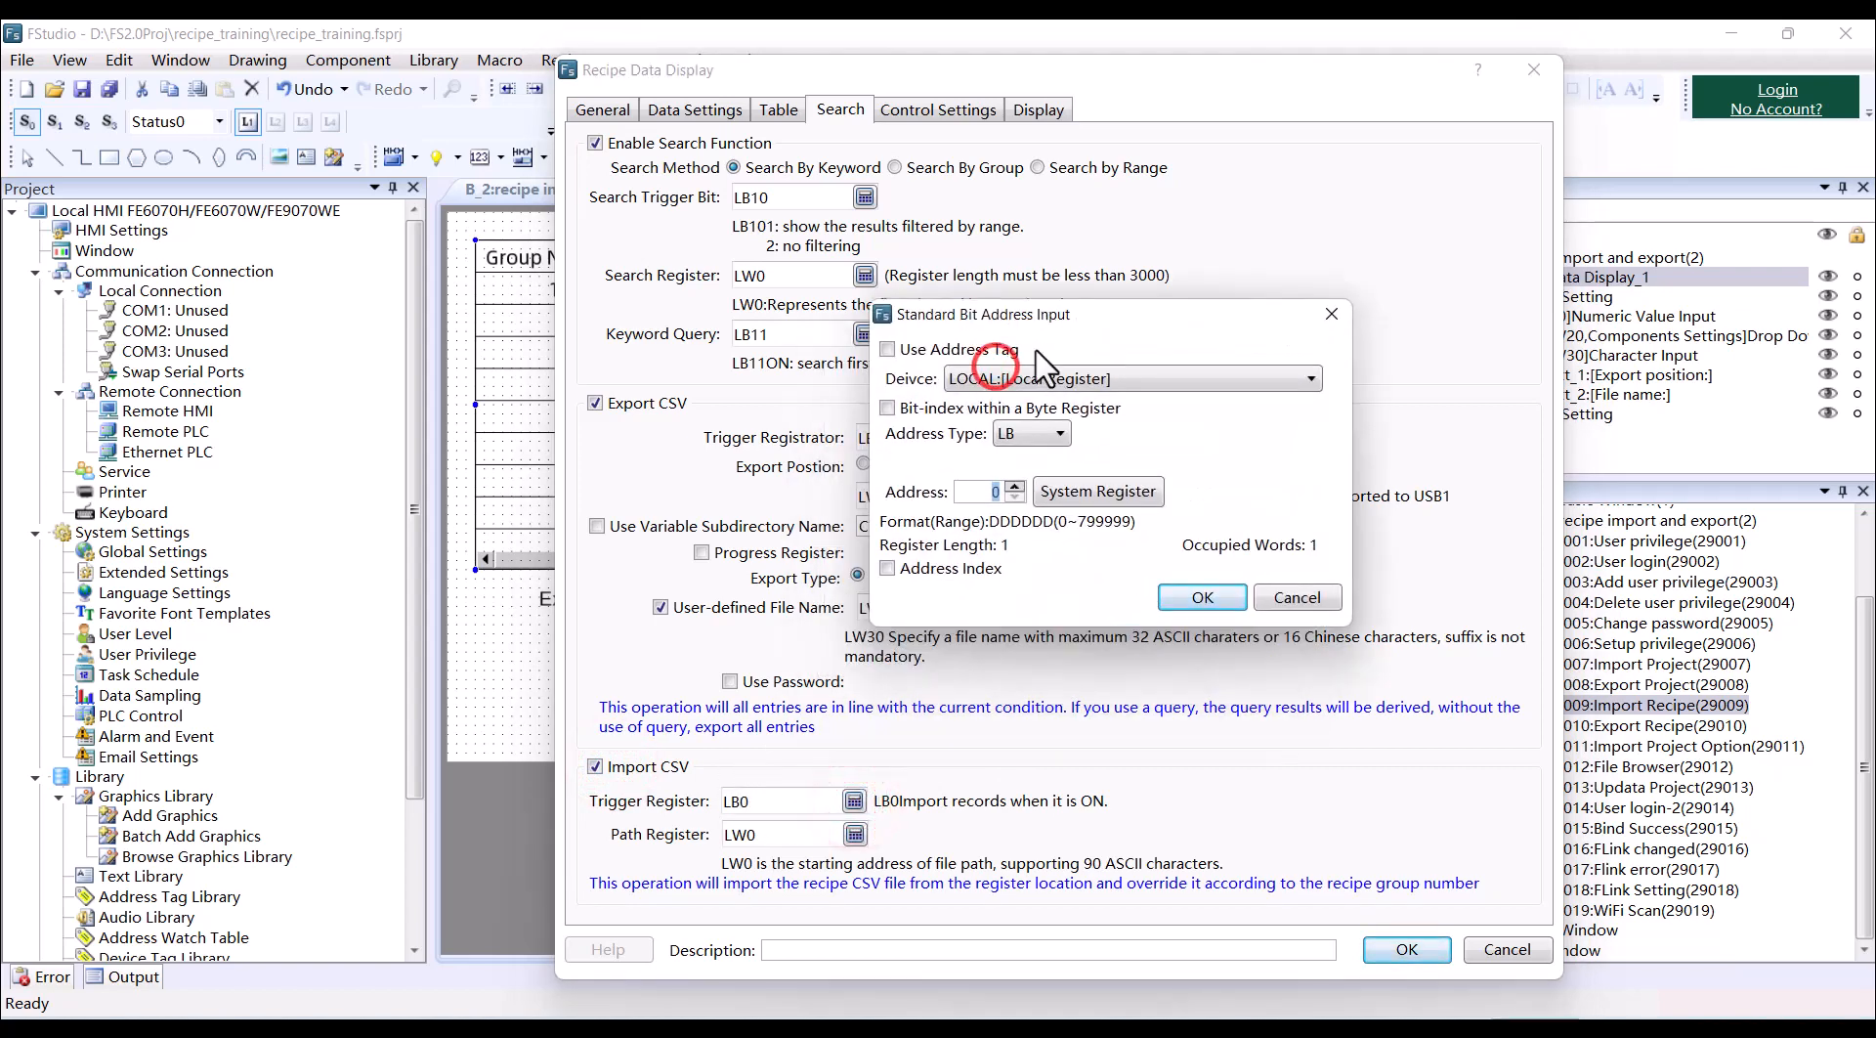
pyautogui.doubleClick(984, 492)
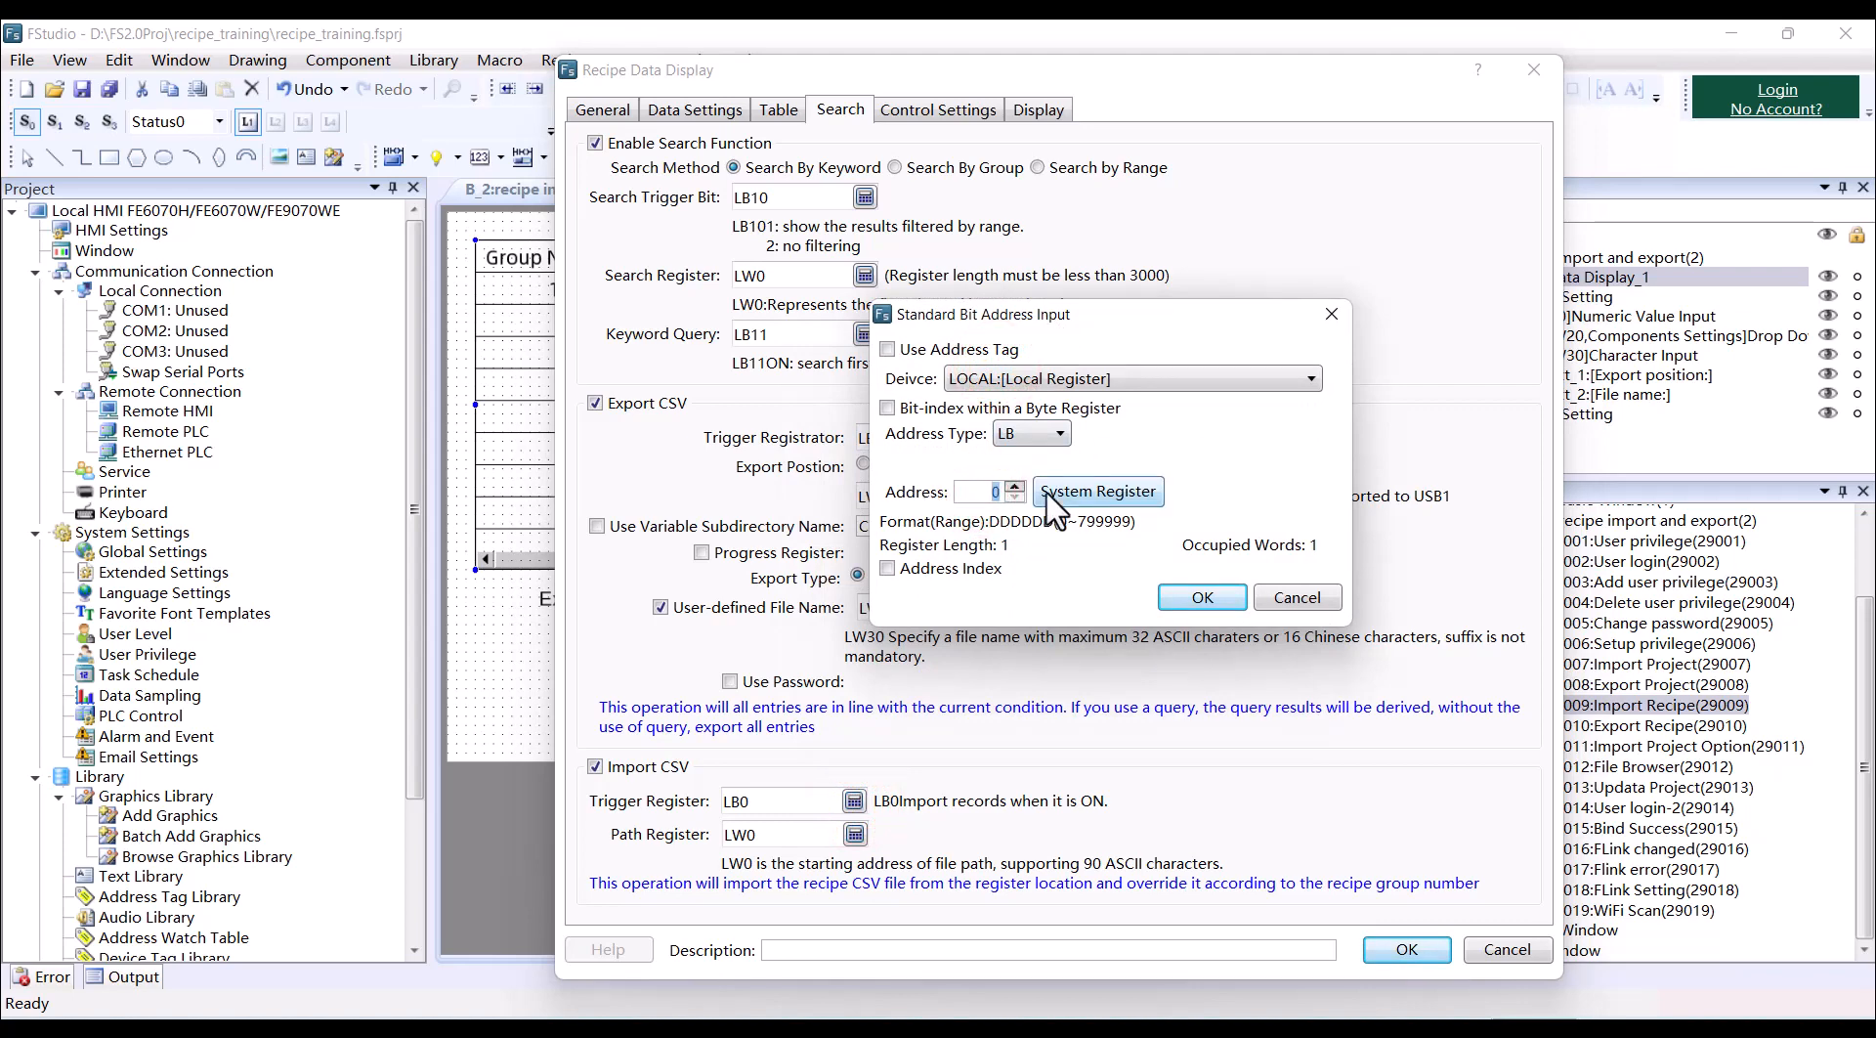
pyautogui.write('40')
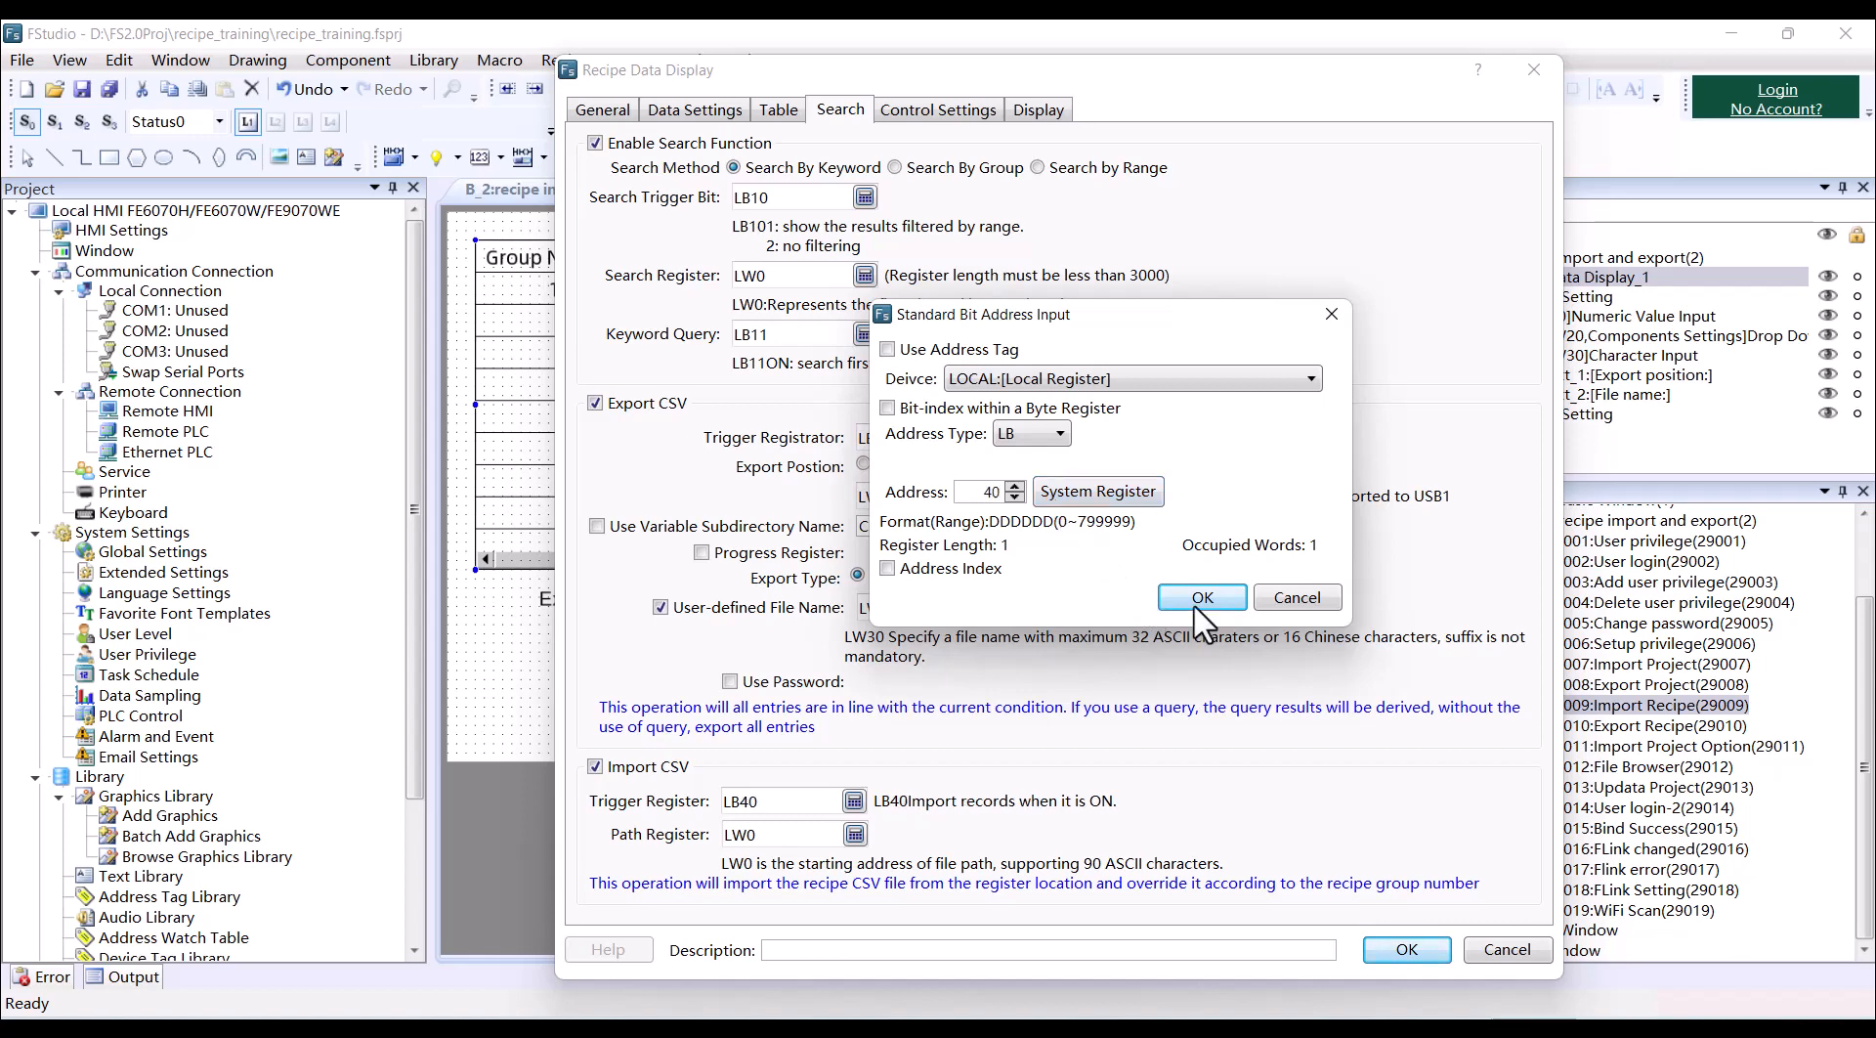
pyautogui.click(1227, 597)
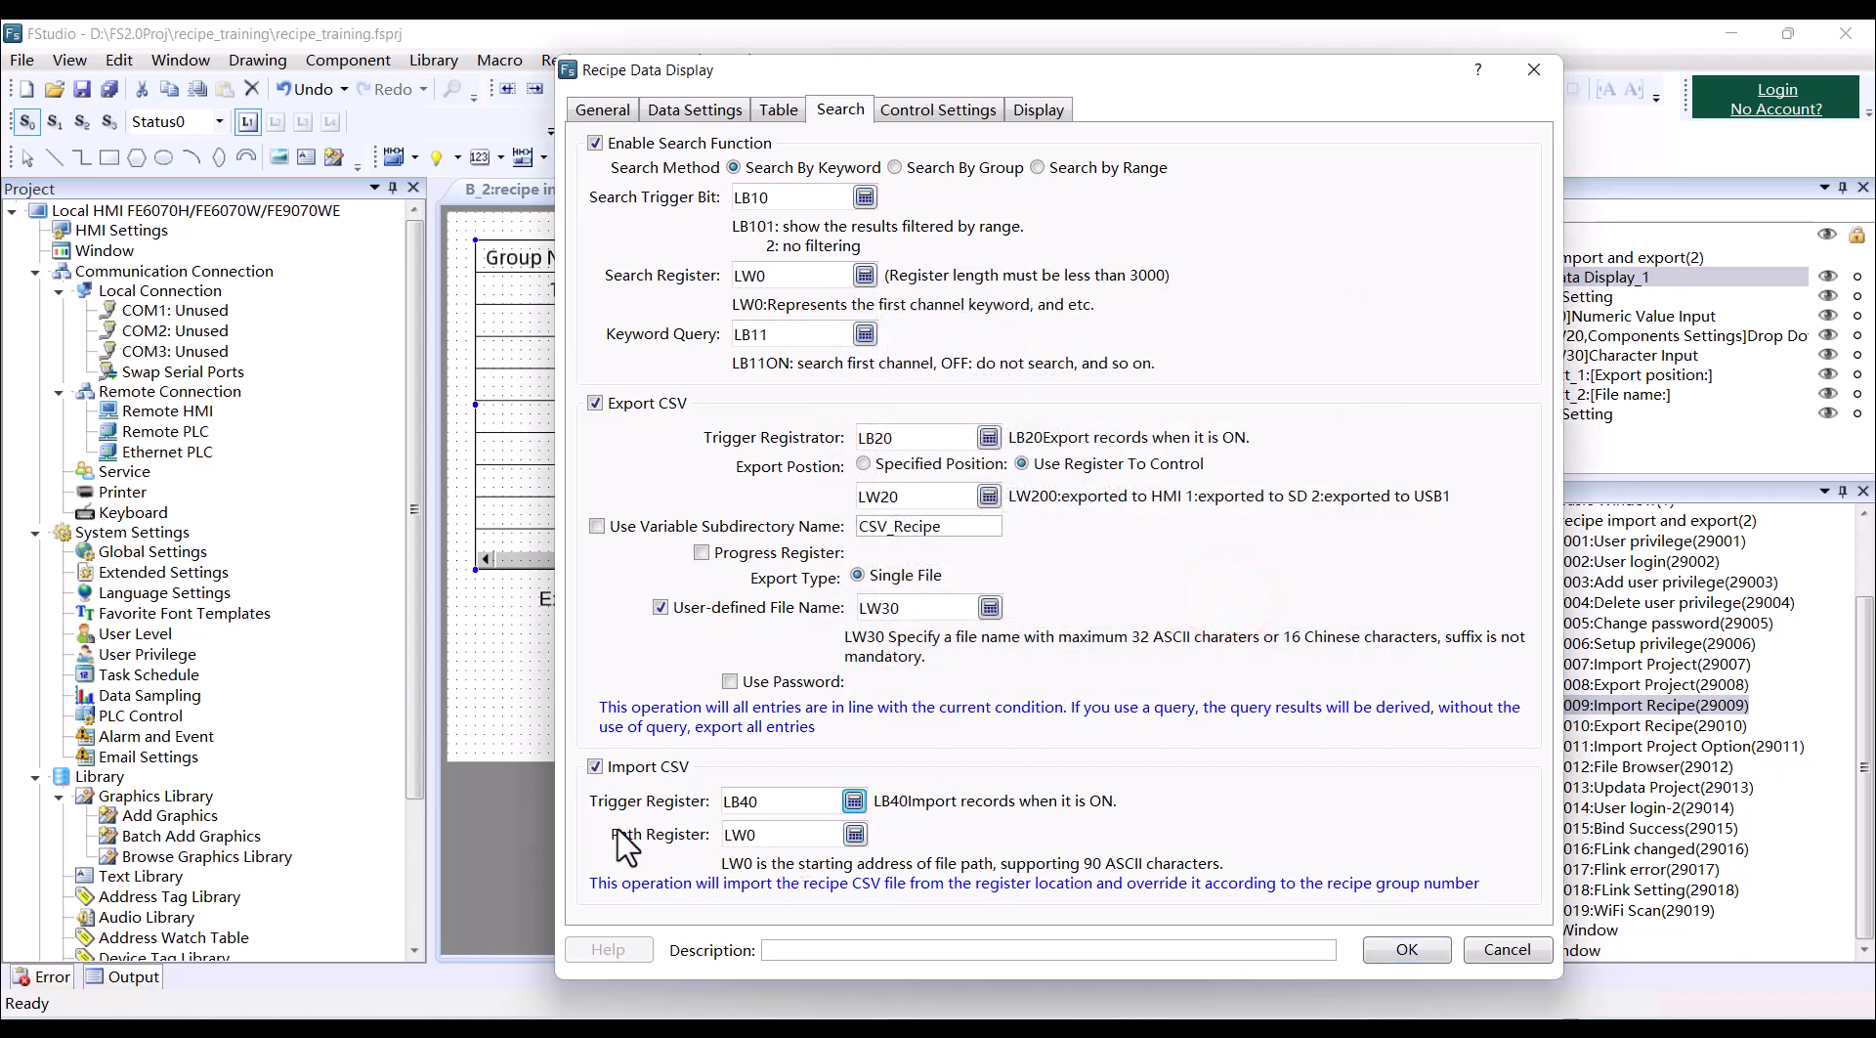
# Set the CSV import path register to LW40 and apply the recipe data display settings.
pyautogui.click(856, 835)
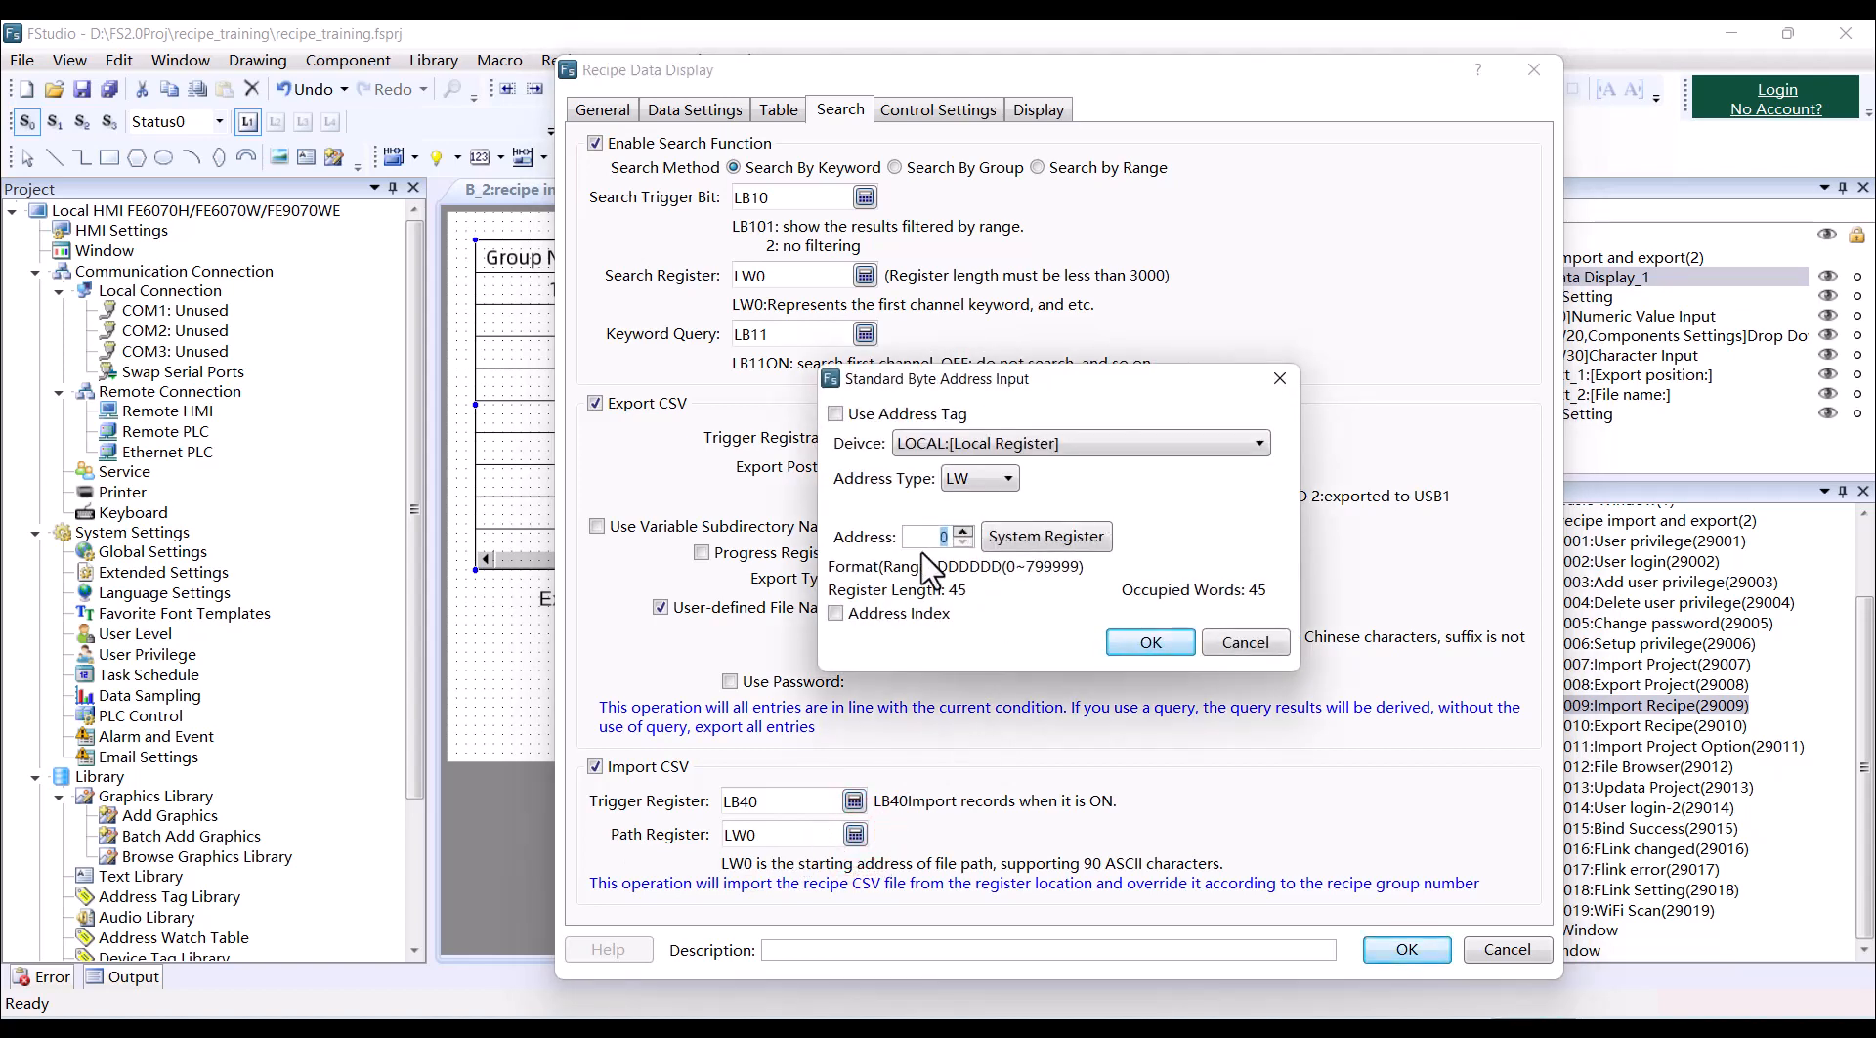
pyautogui.write('40')
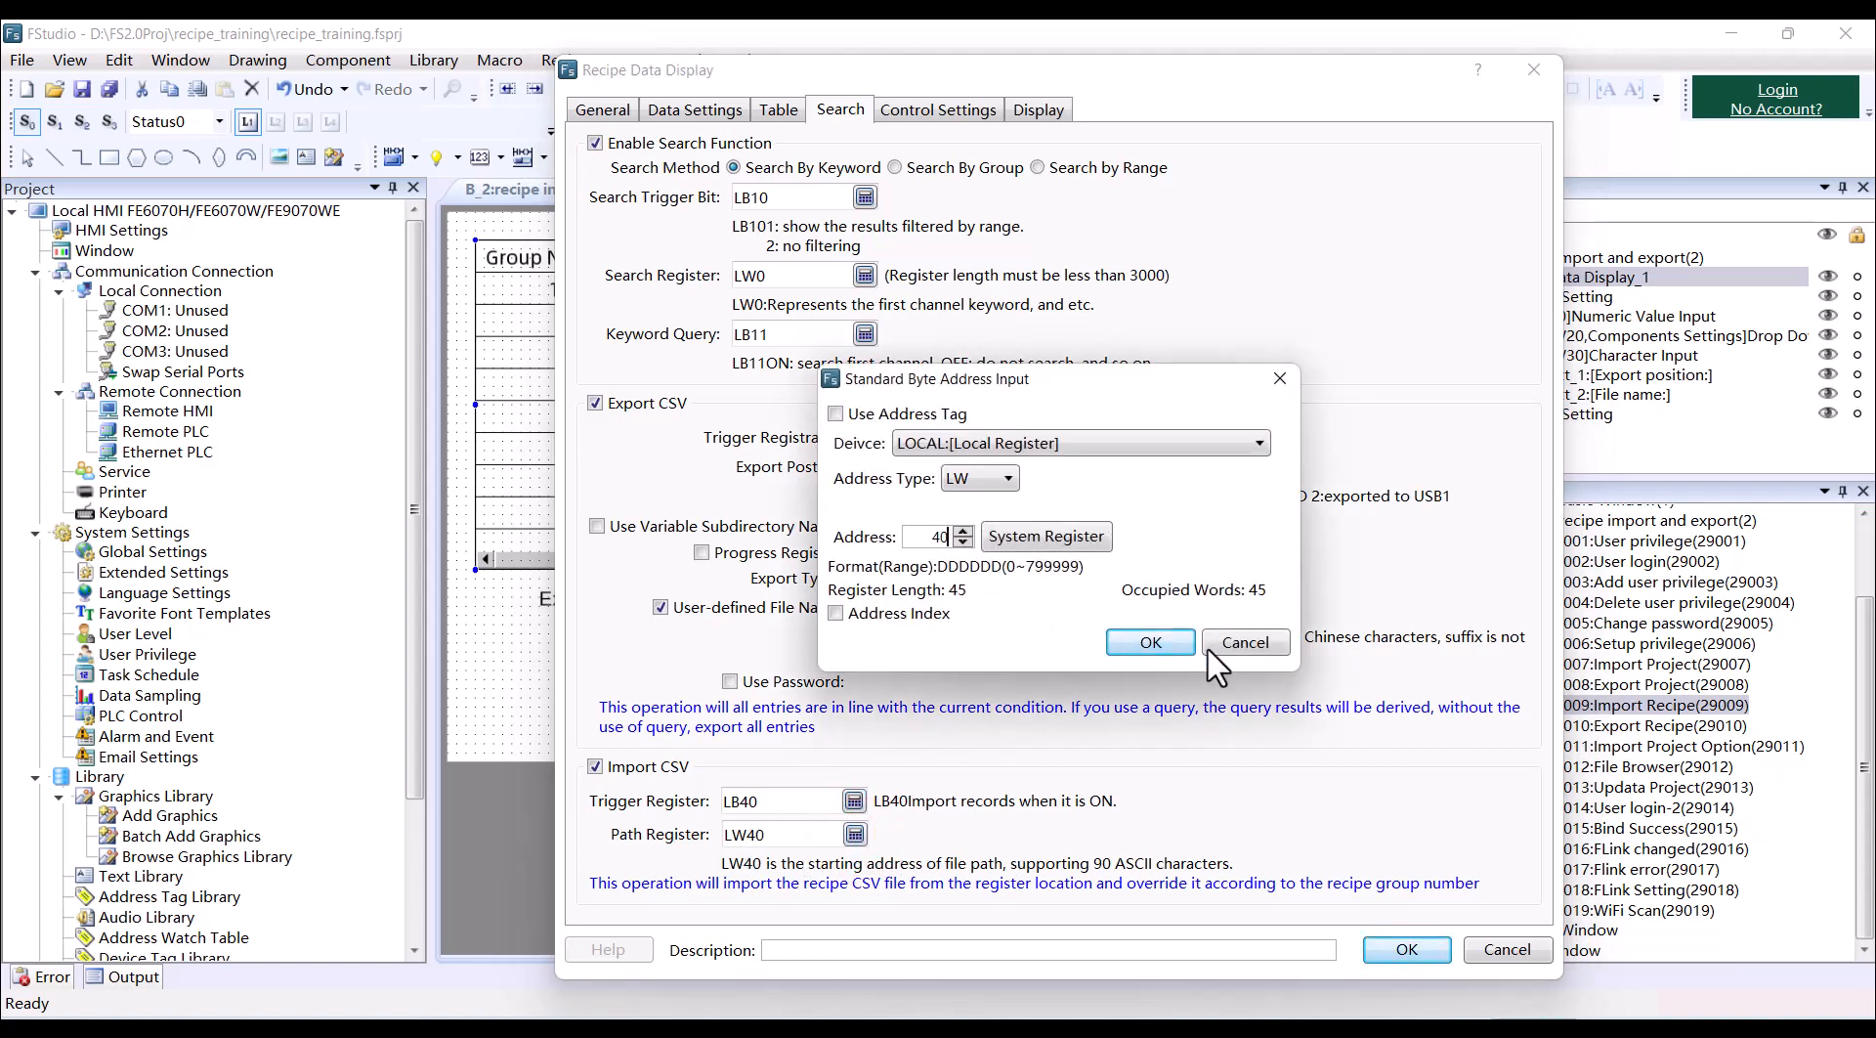
pyautogui.click(1138, 645)
pyautogui.click(1407, 949)
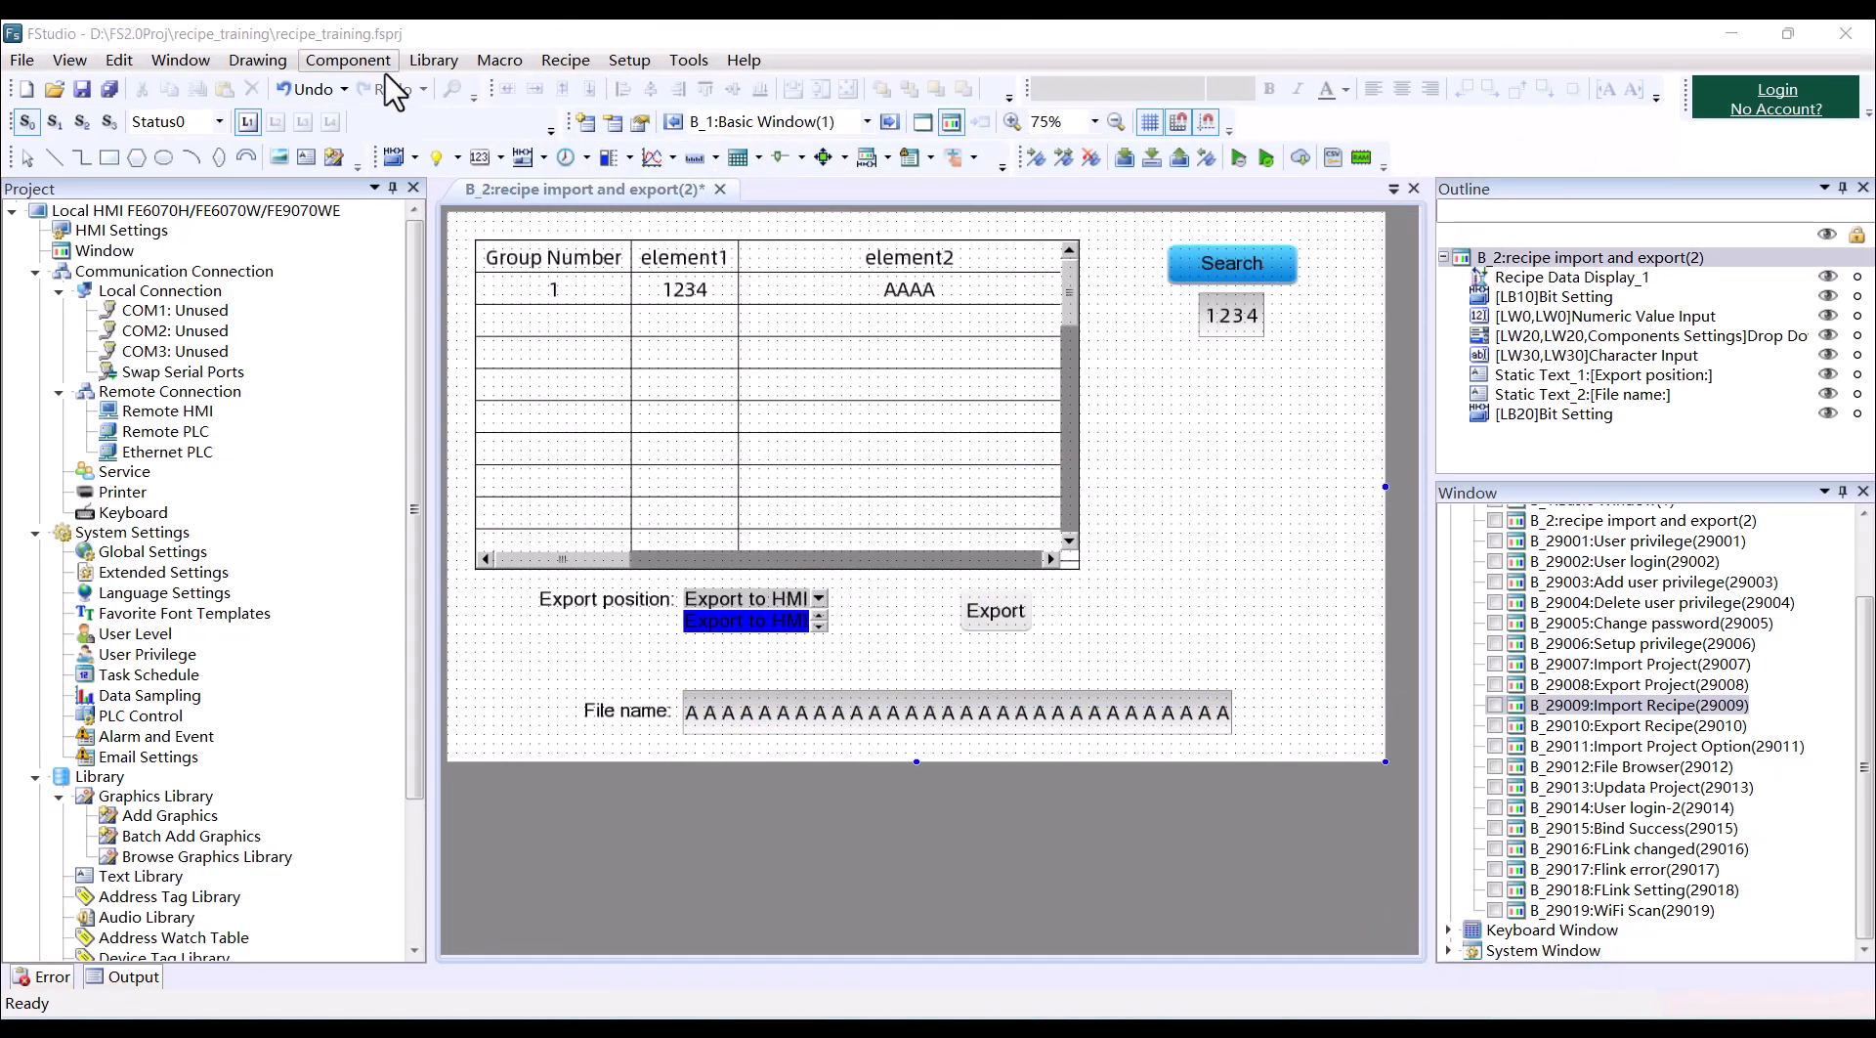
# Add a File Browser Box that outputs the absolute file path to LW40, and place it below the search value input.
pyautogui.click(348, 61)
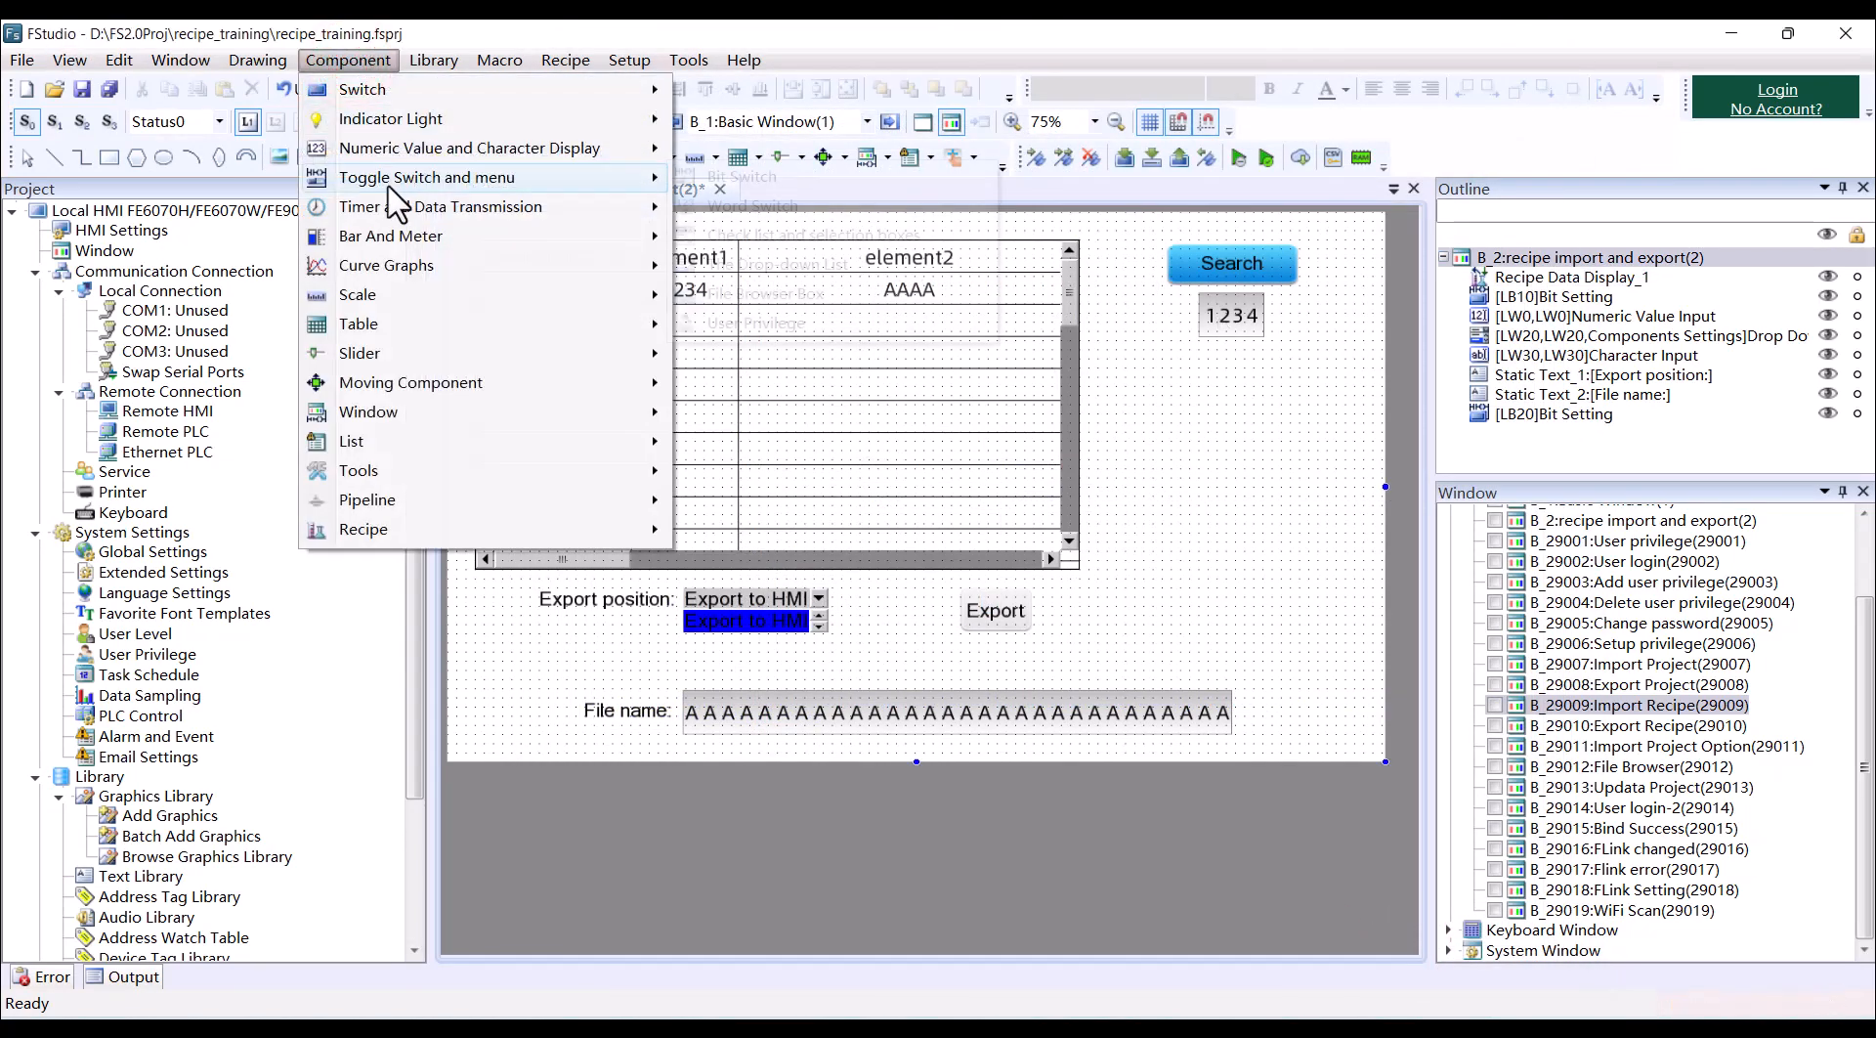
pyautogui.moveTo(467, 186)
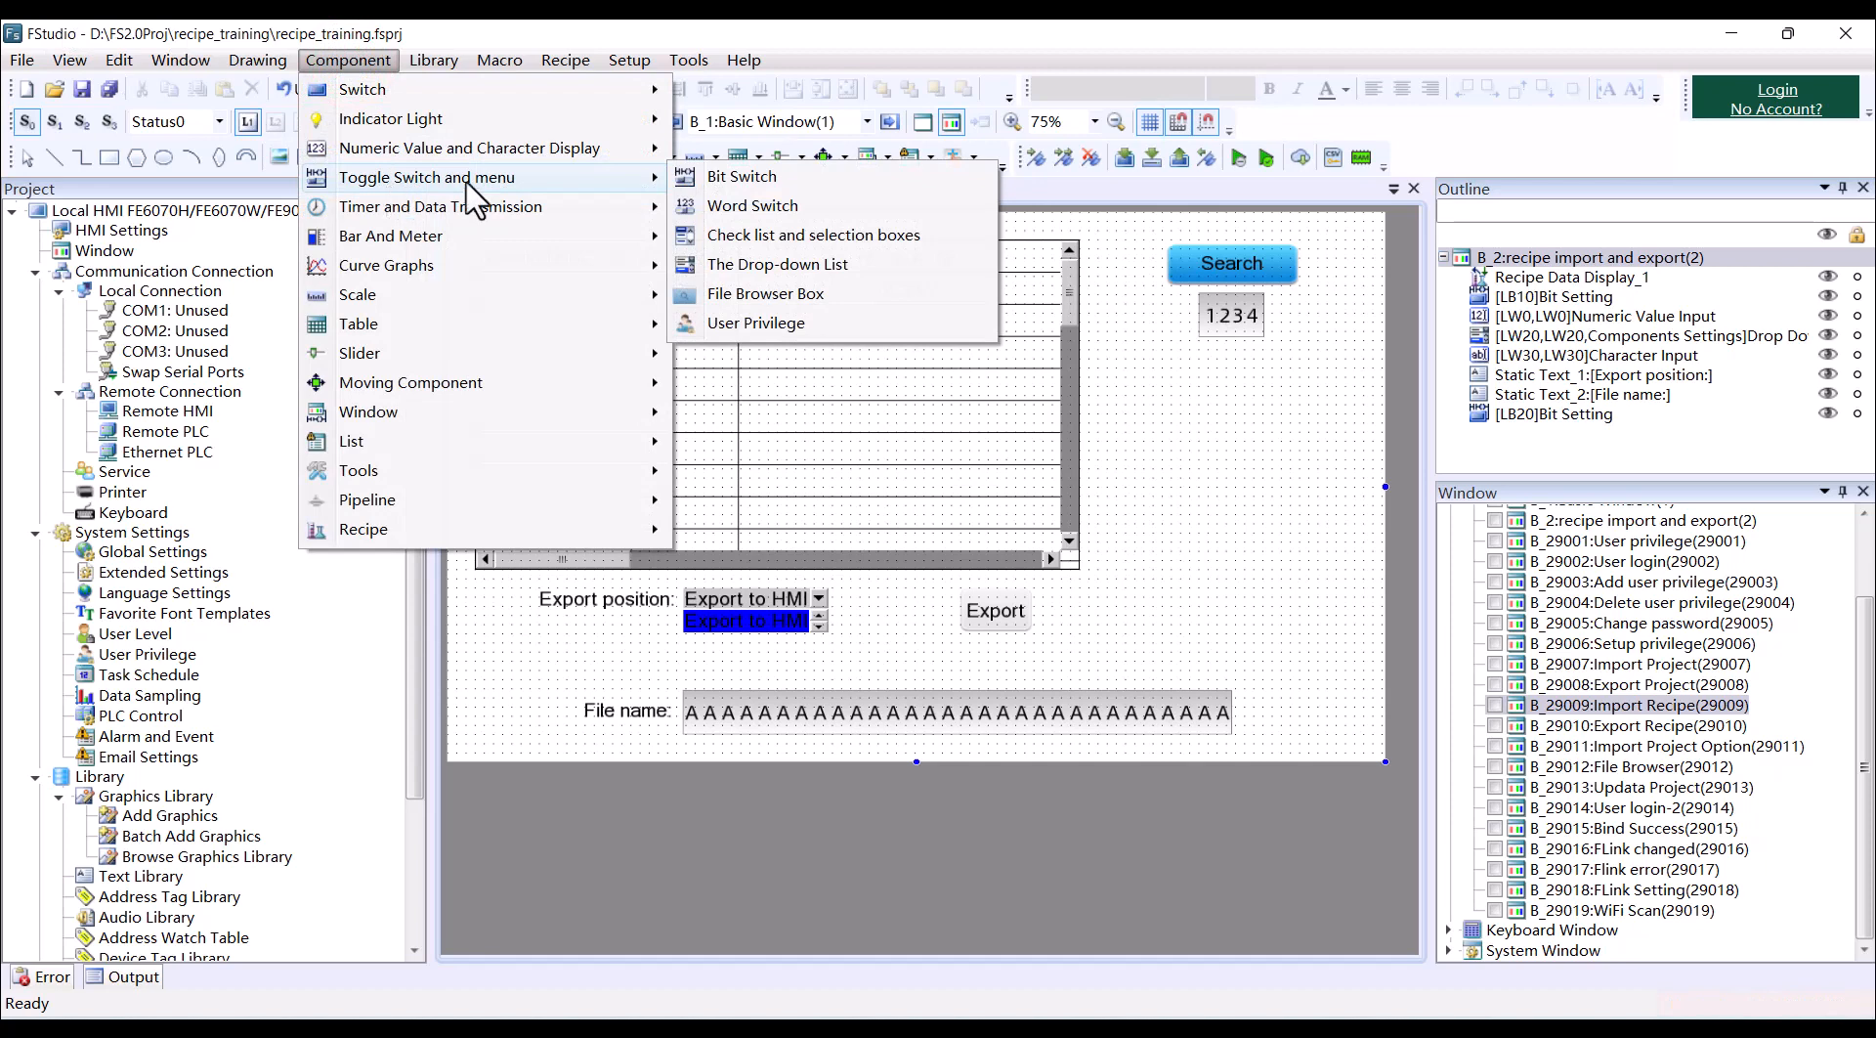
pyautogui.click(766, 291)
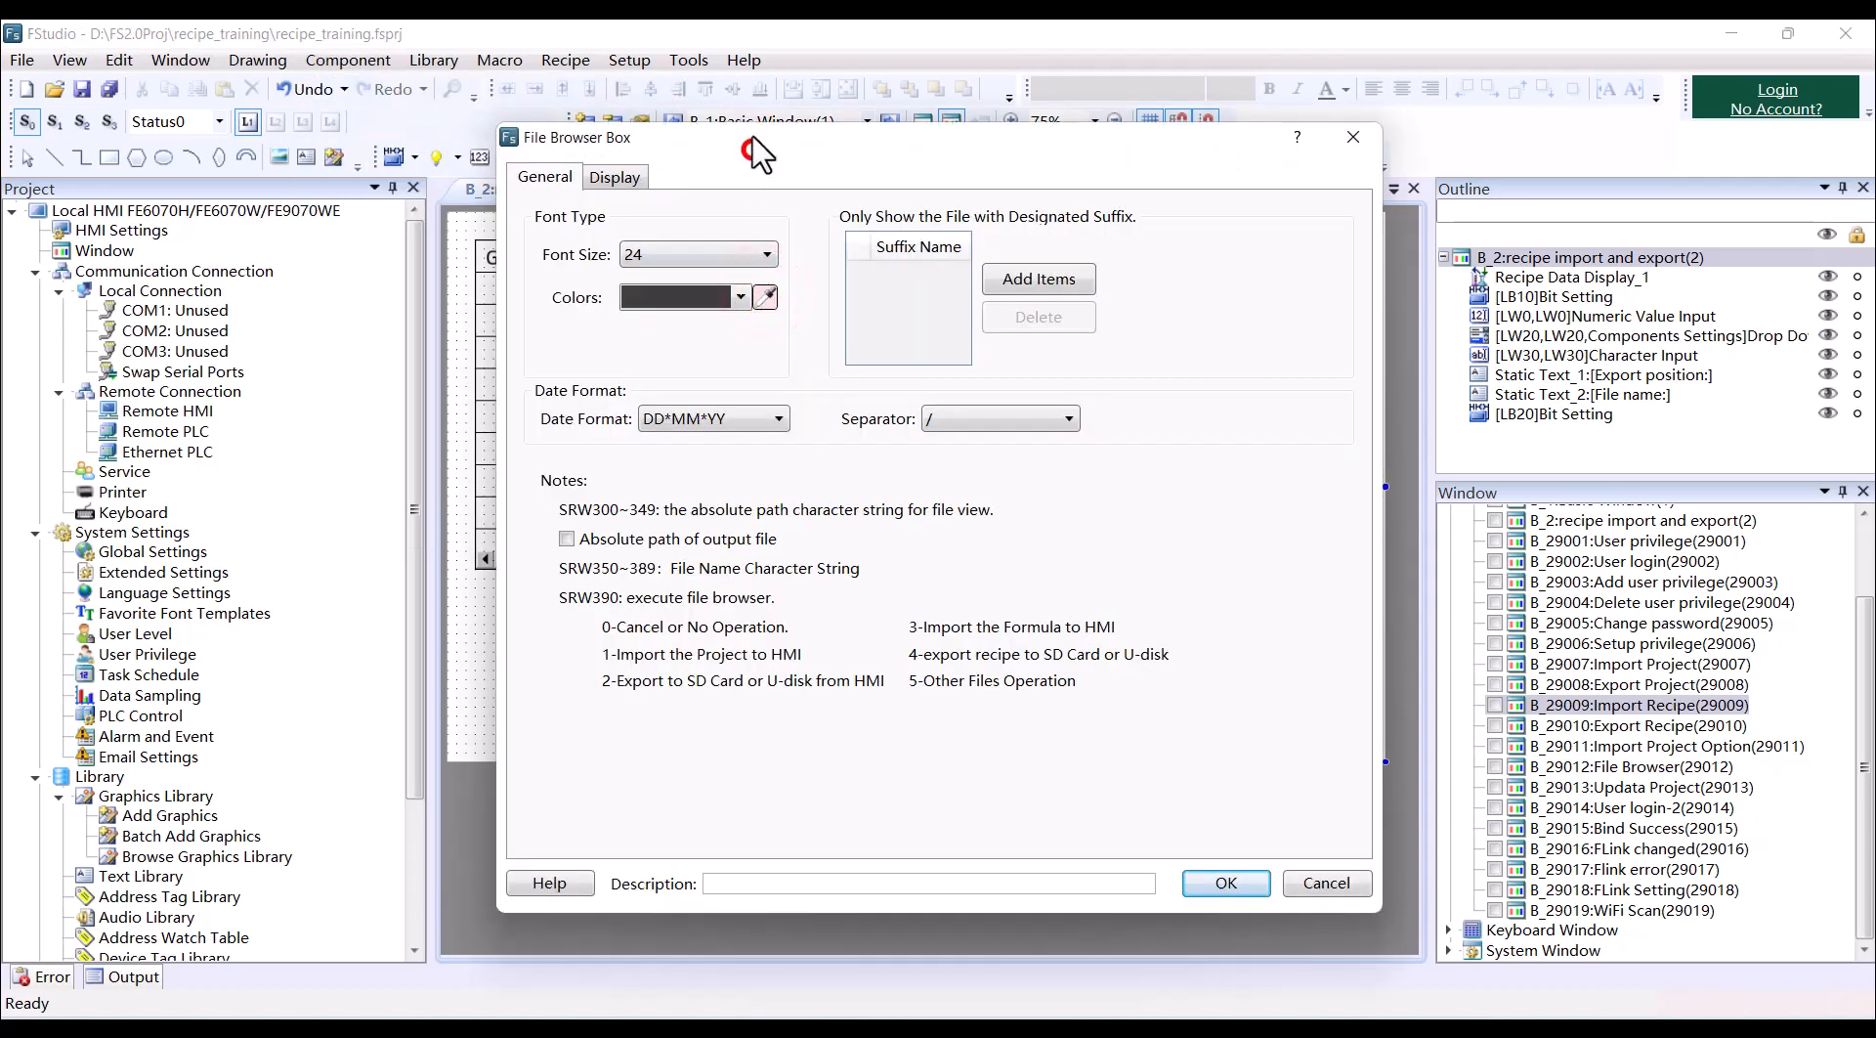
pyautogui.moveTo(755, 151); pyautogui.dragTo(735, 82)
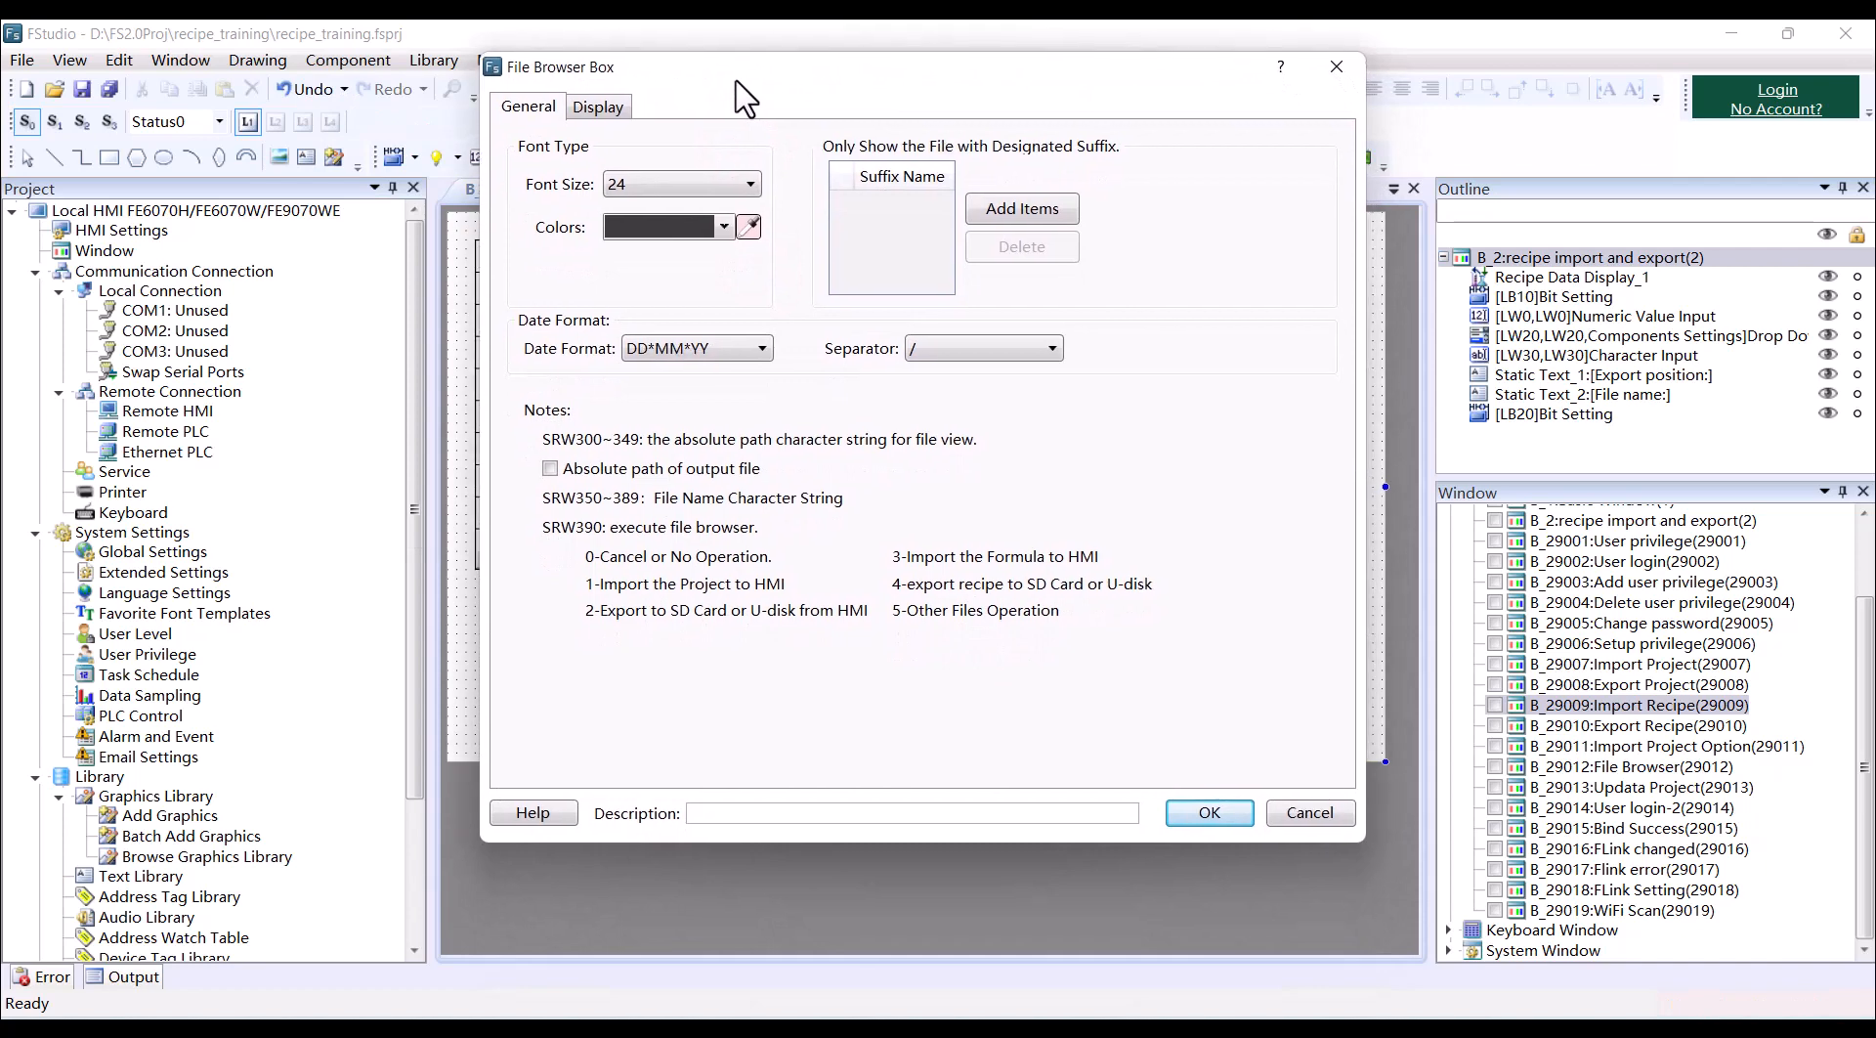
pyautogui.click(551, 469)
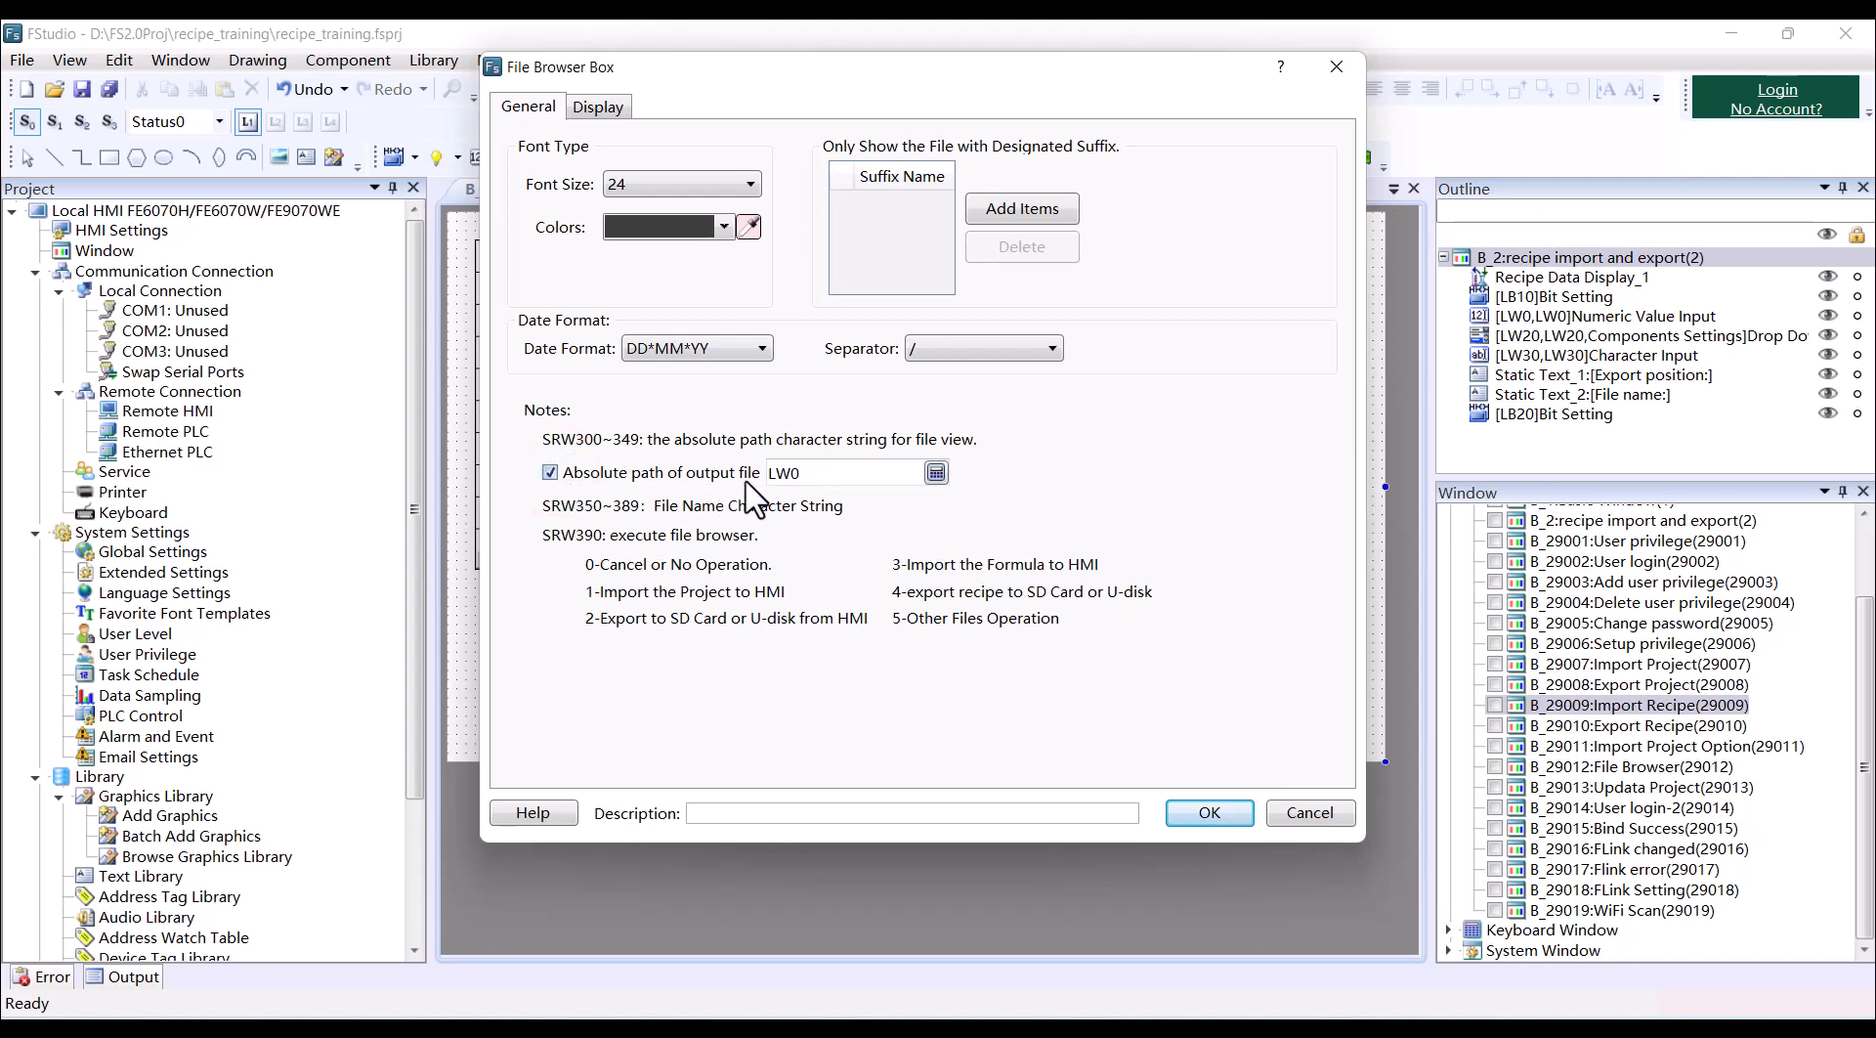
pyautogui.click(828, 476)
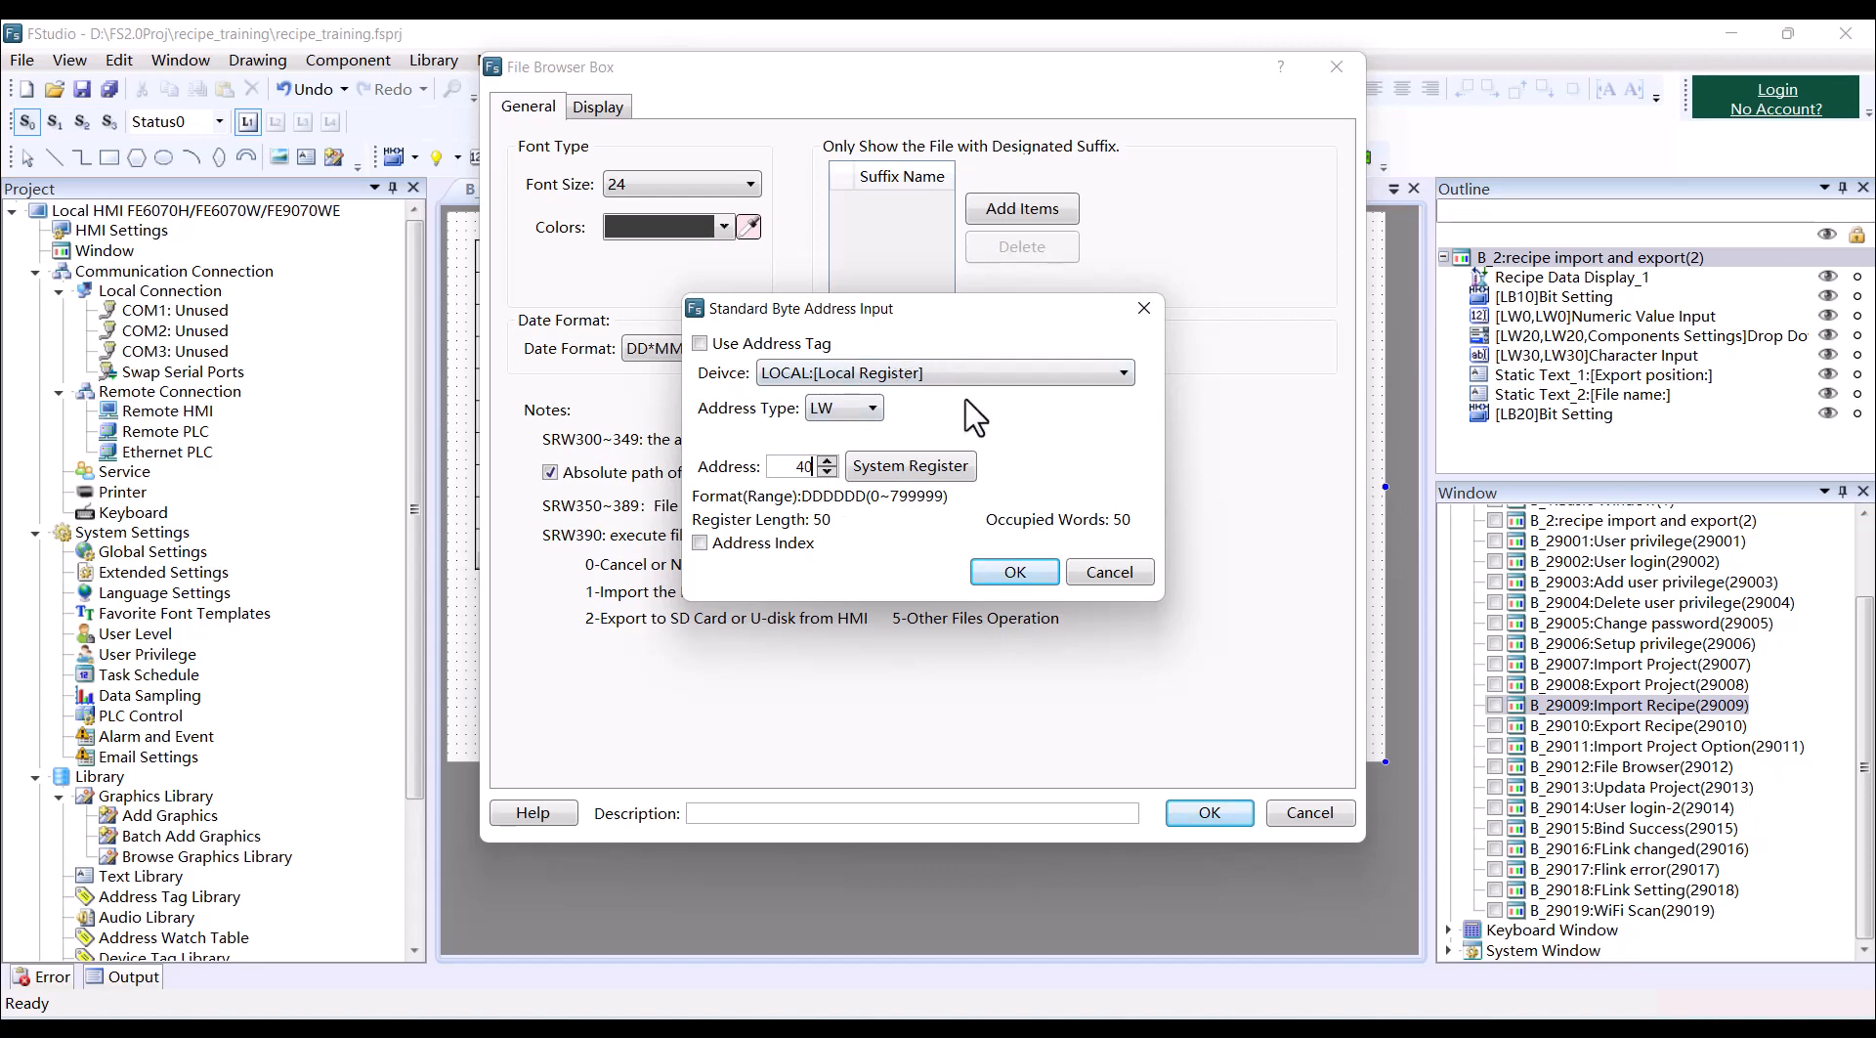
pyautogui.click(1033, 569)
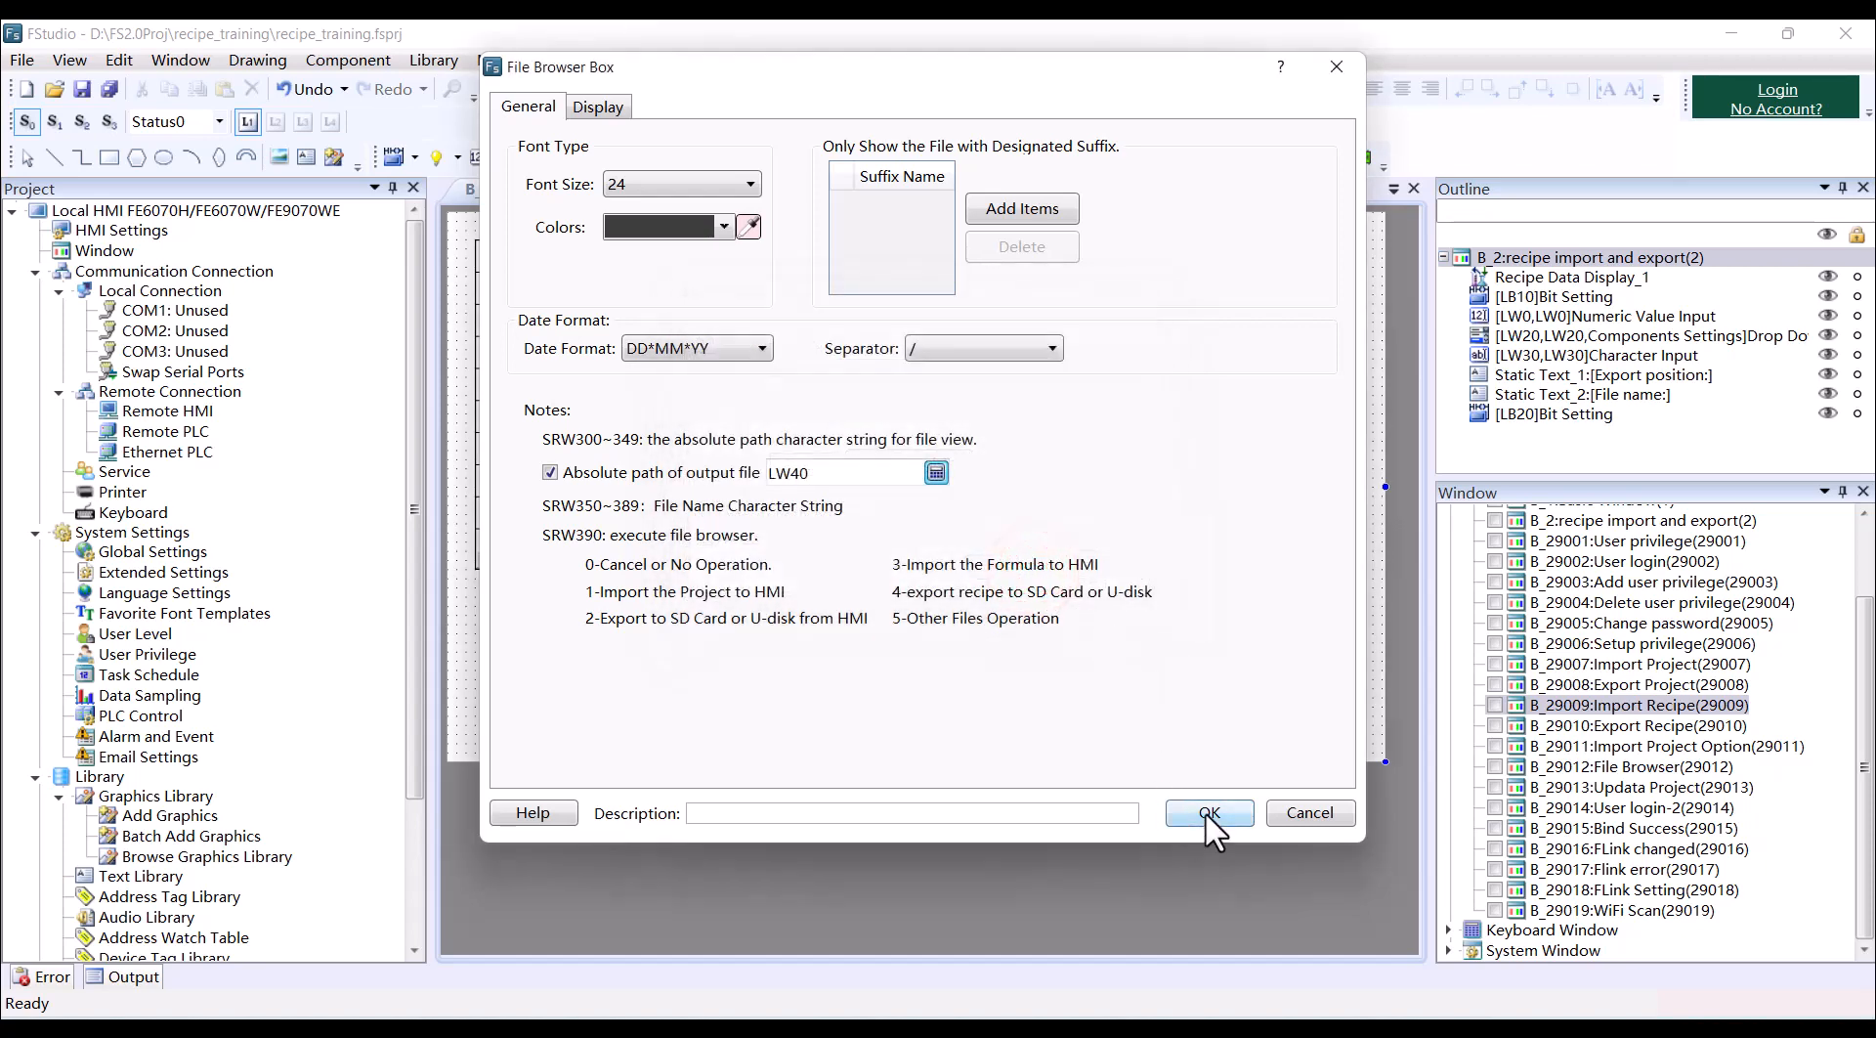
pyautogui.click(1209, 812)
pyautogui.click(1104, 388)
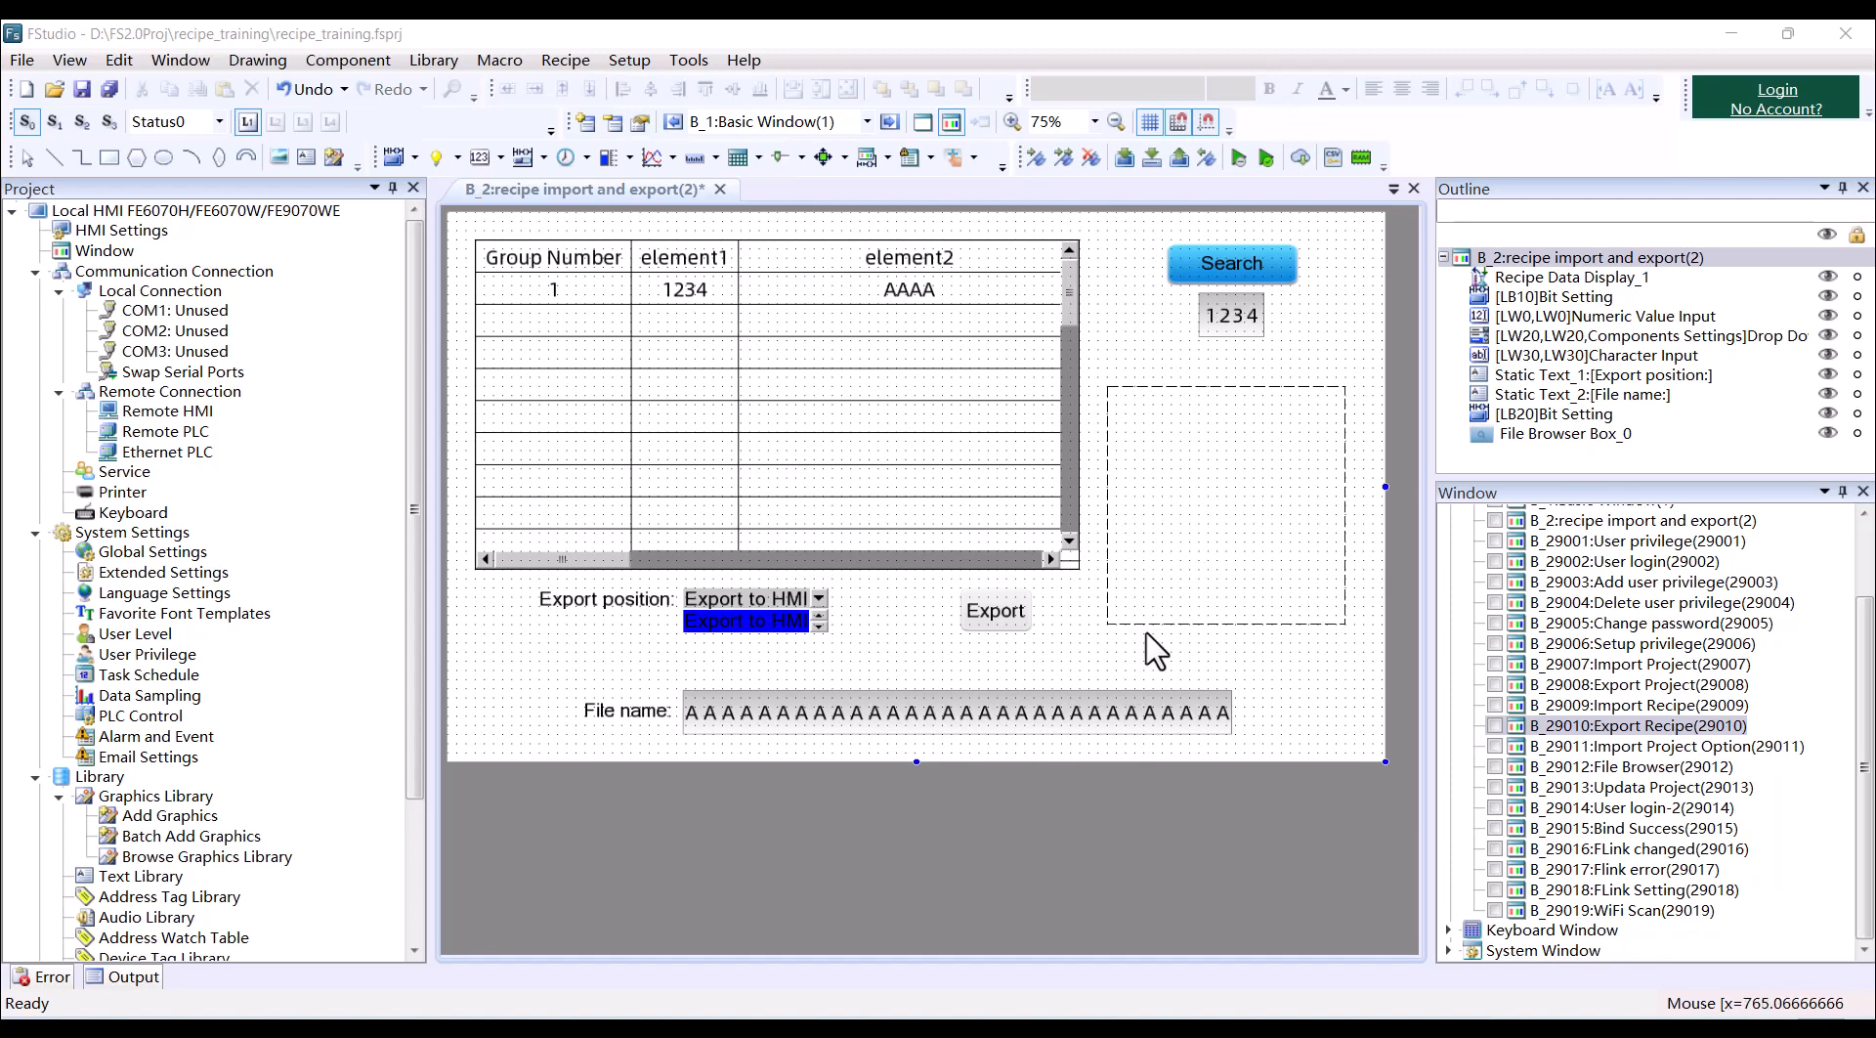
pyautogui.click(1168, 513)
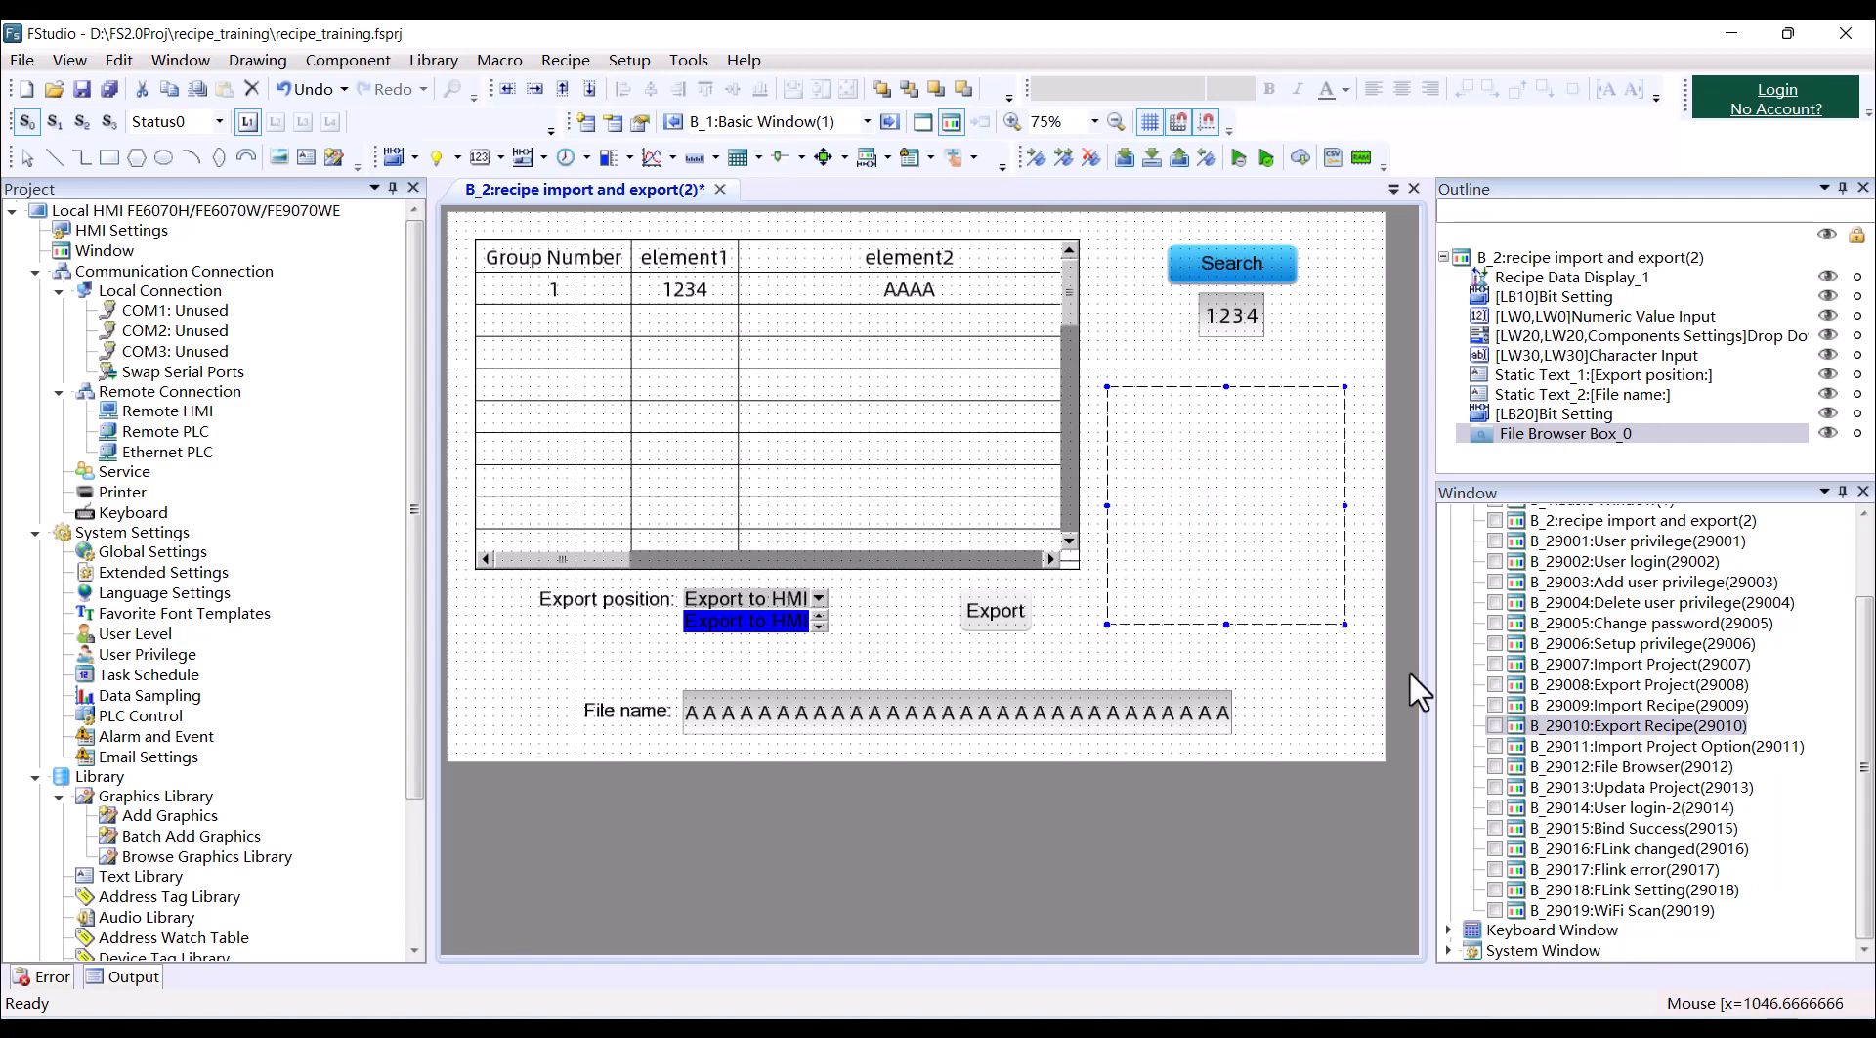
# Examine the path display and file browser in the built-in Import Recipe window, and open the Export Recipe window.
pyautogui.click(1617, 706)
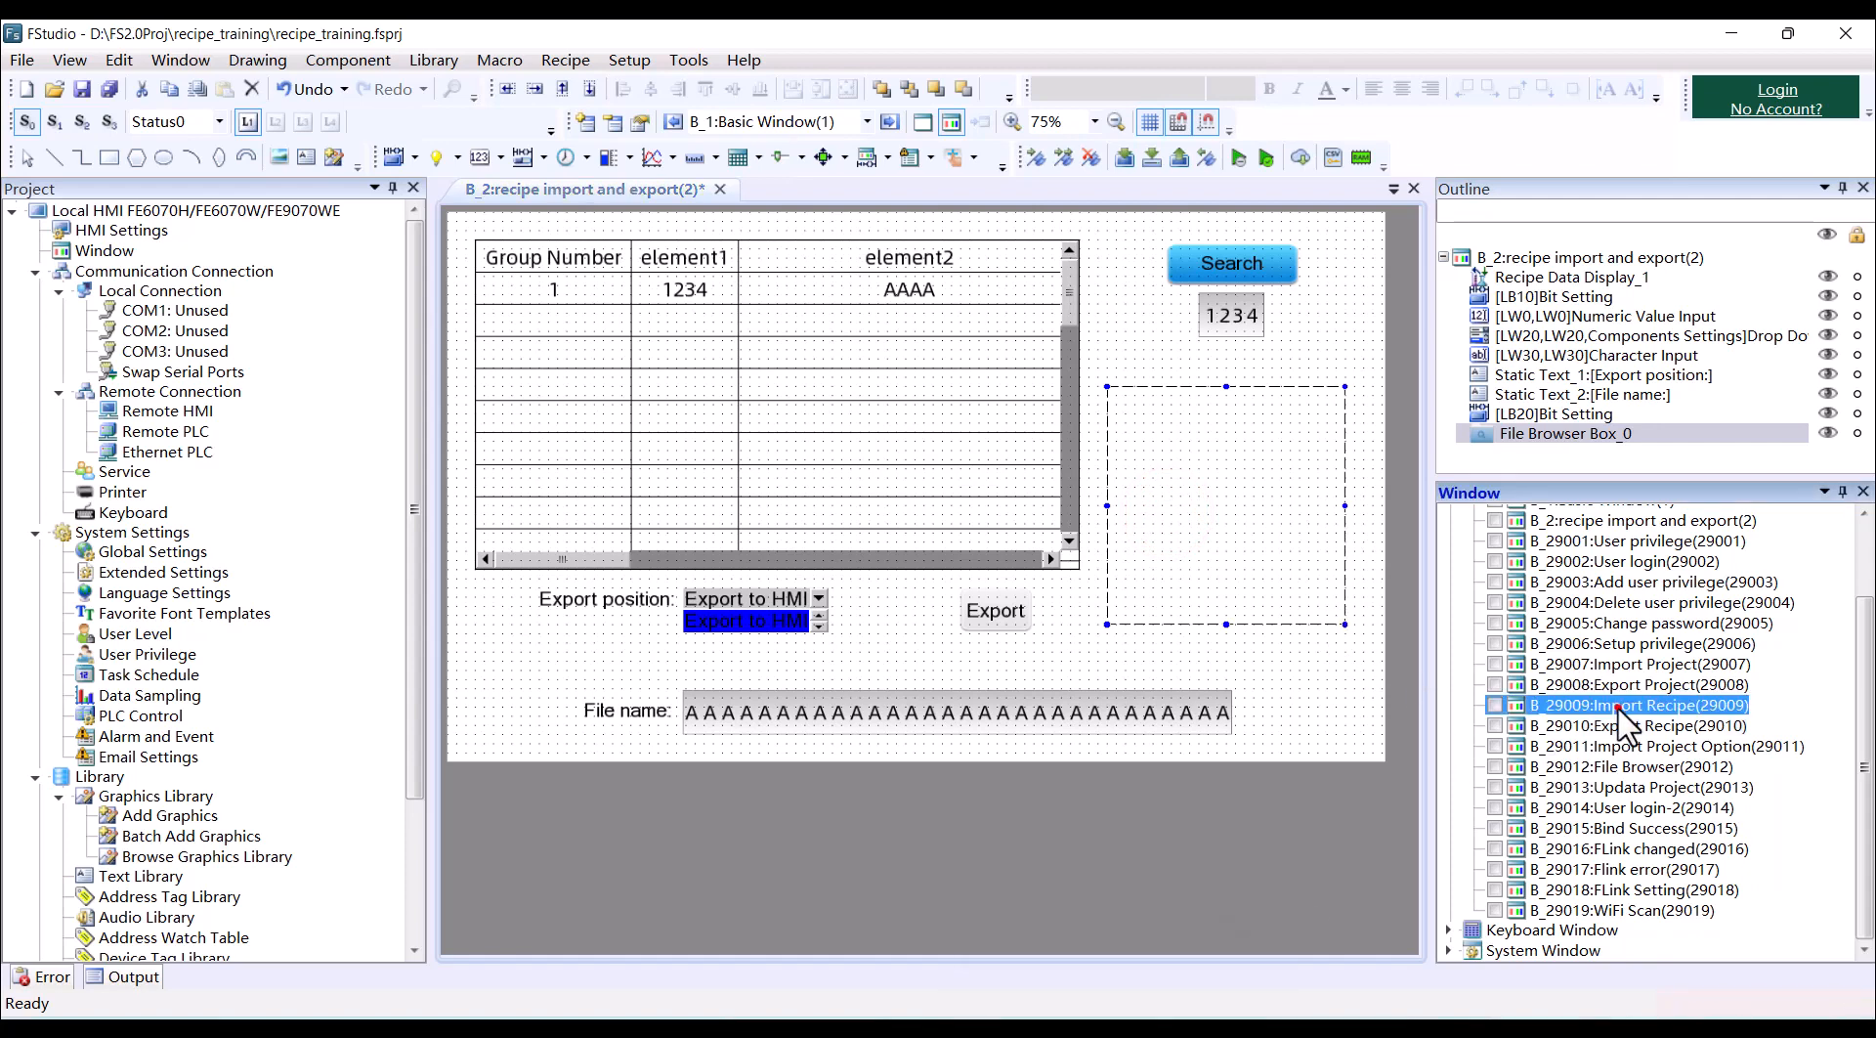
pyautogui.doubleClick(1618, 707)
pyautogui.click(809, 303)
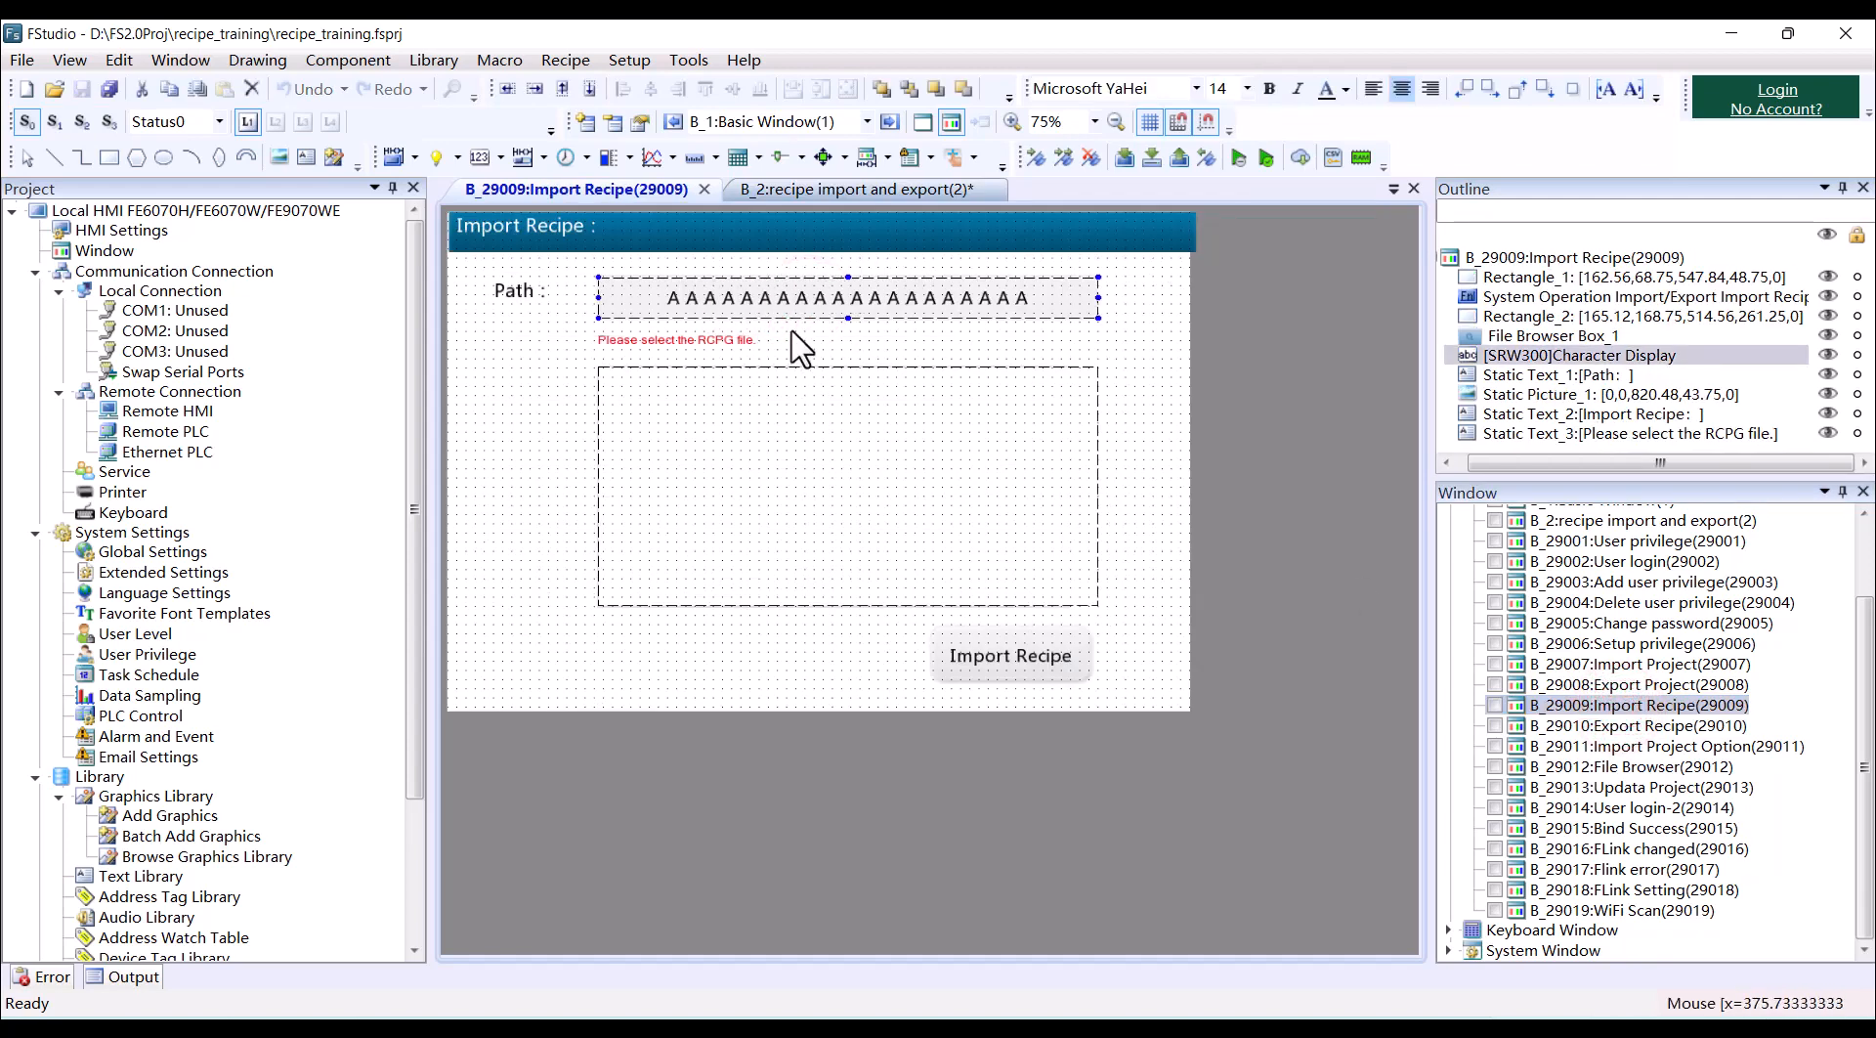
pyautogui.click(883, 446)
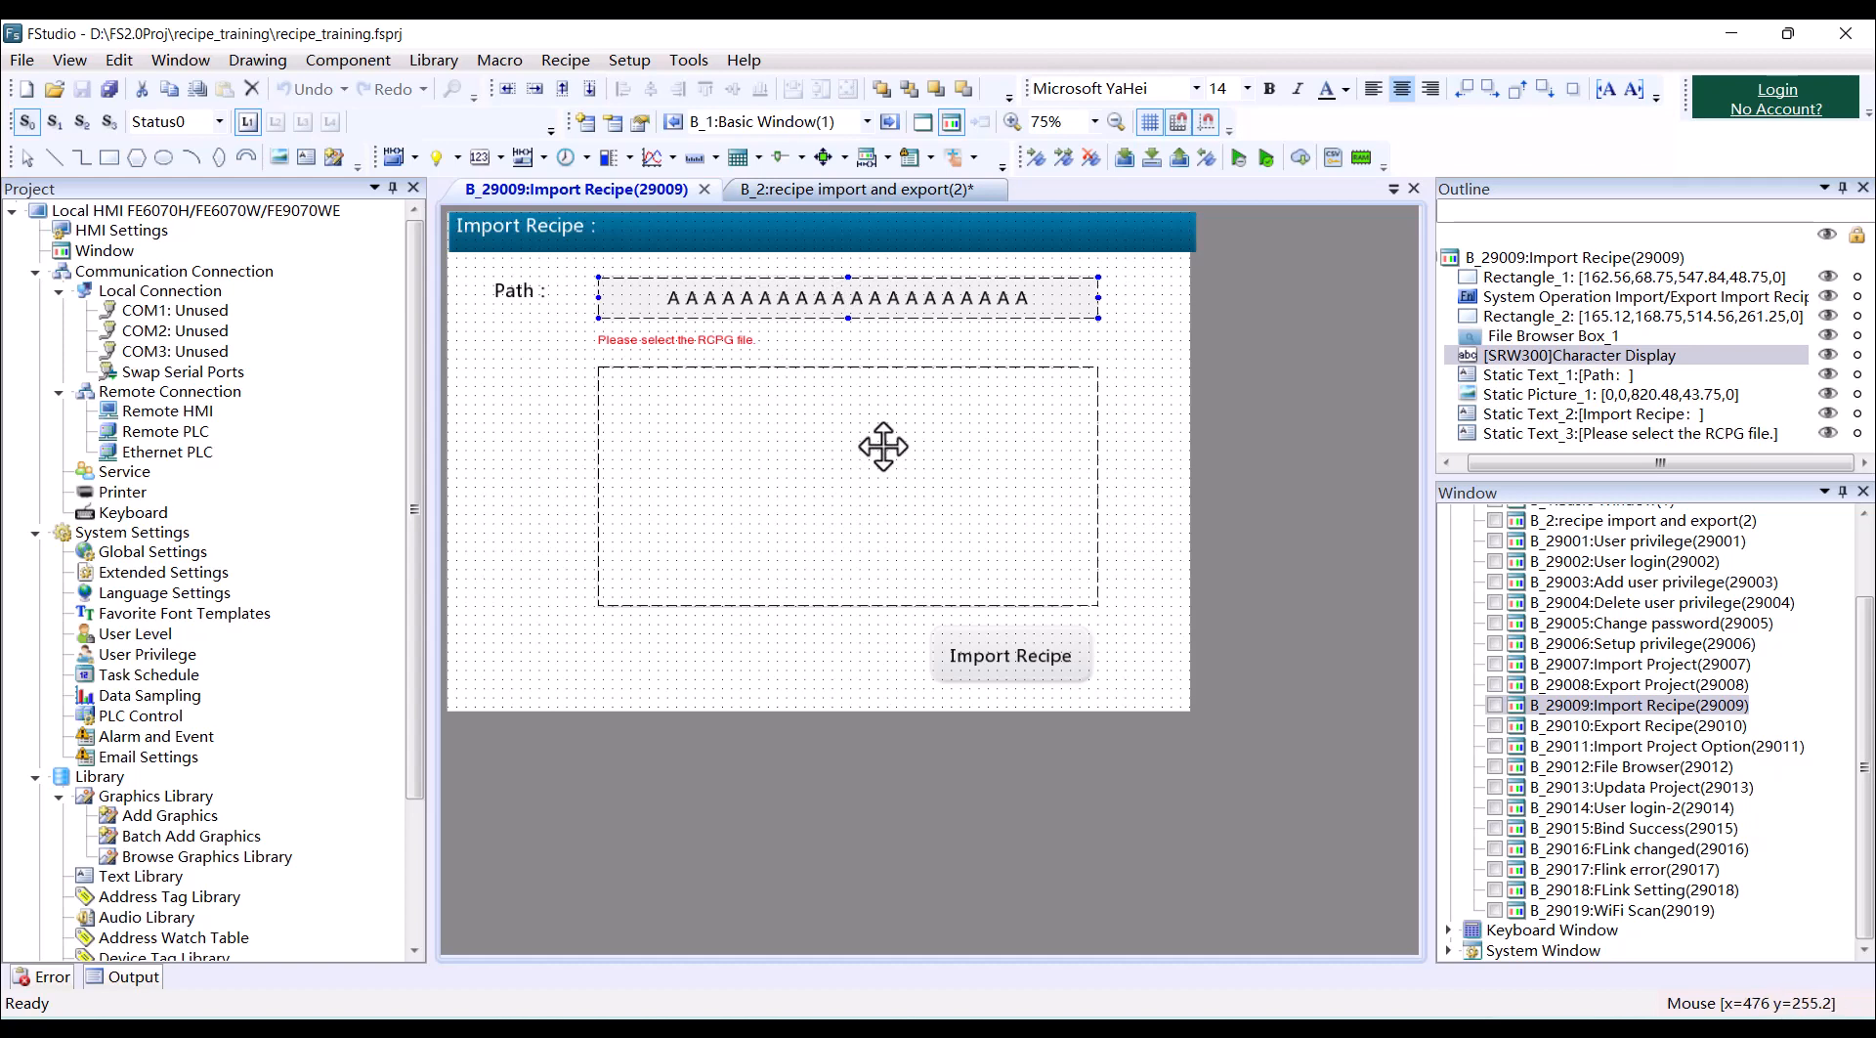
pyautogui.doubleClick(1624, 725)
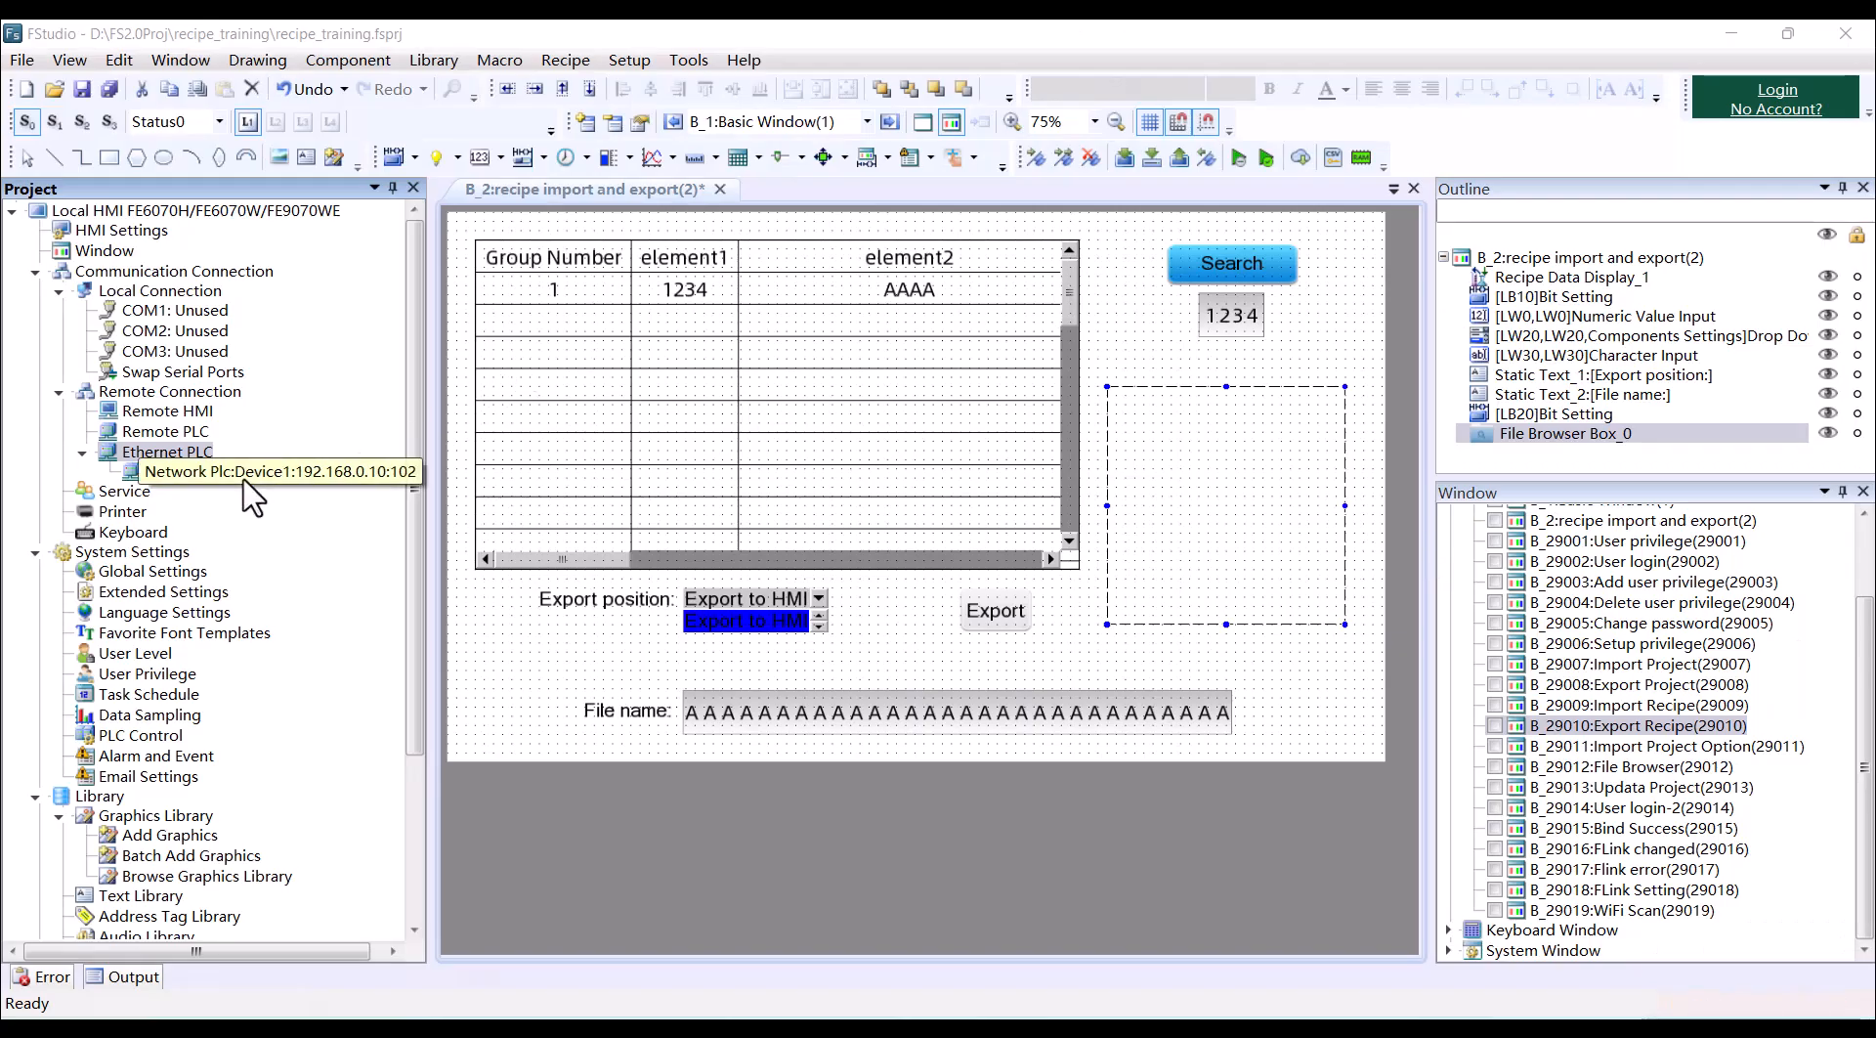
# Select the Ethernet PLC connection Device1 and start adding a Recipe Transmission switch to the recipe import and export window.
pyautogui.click(183, 470)
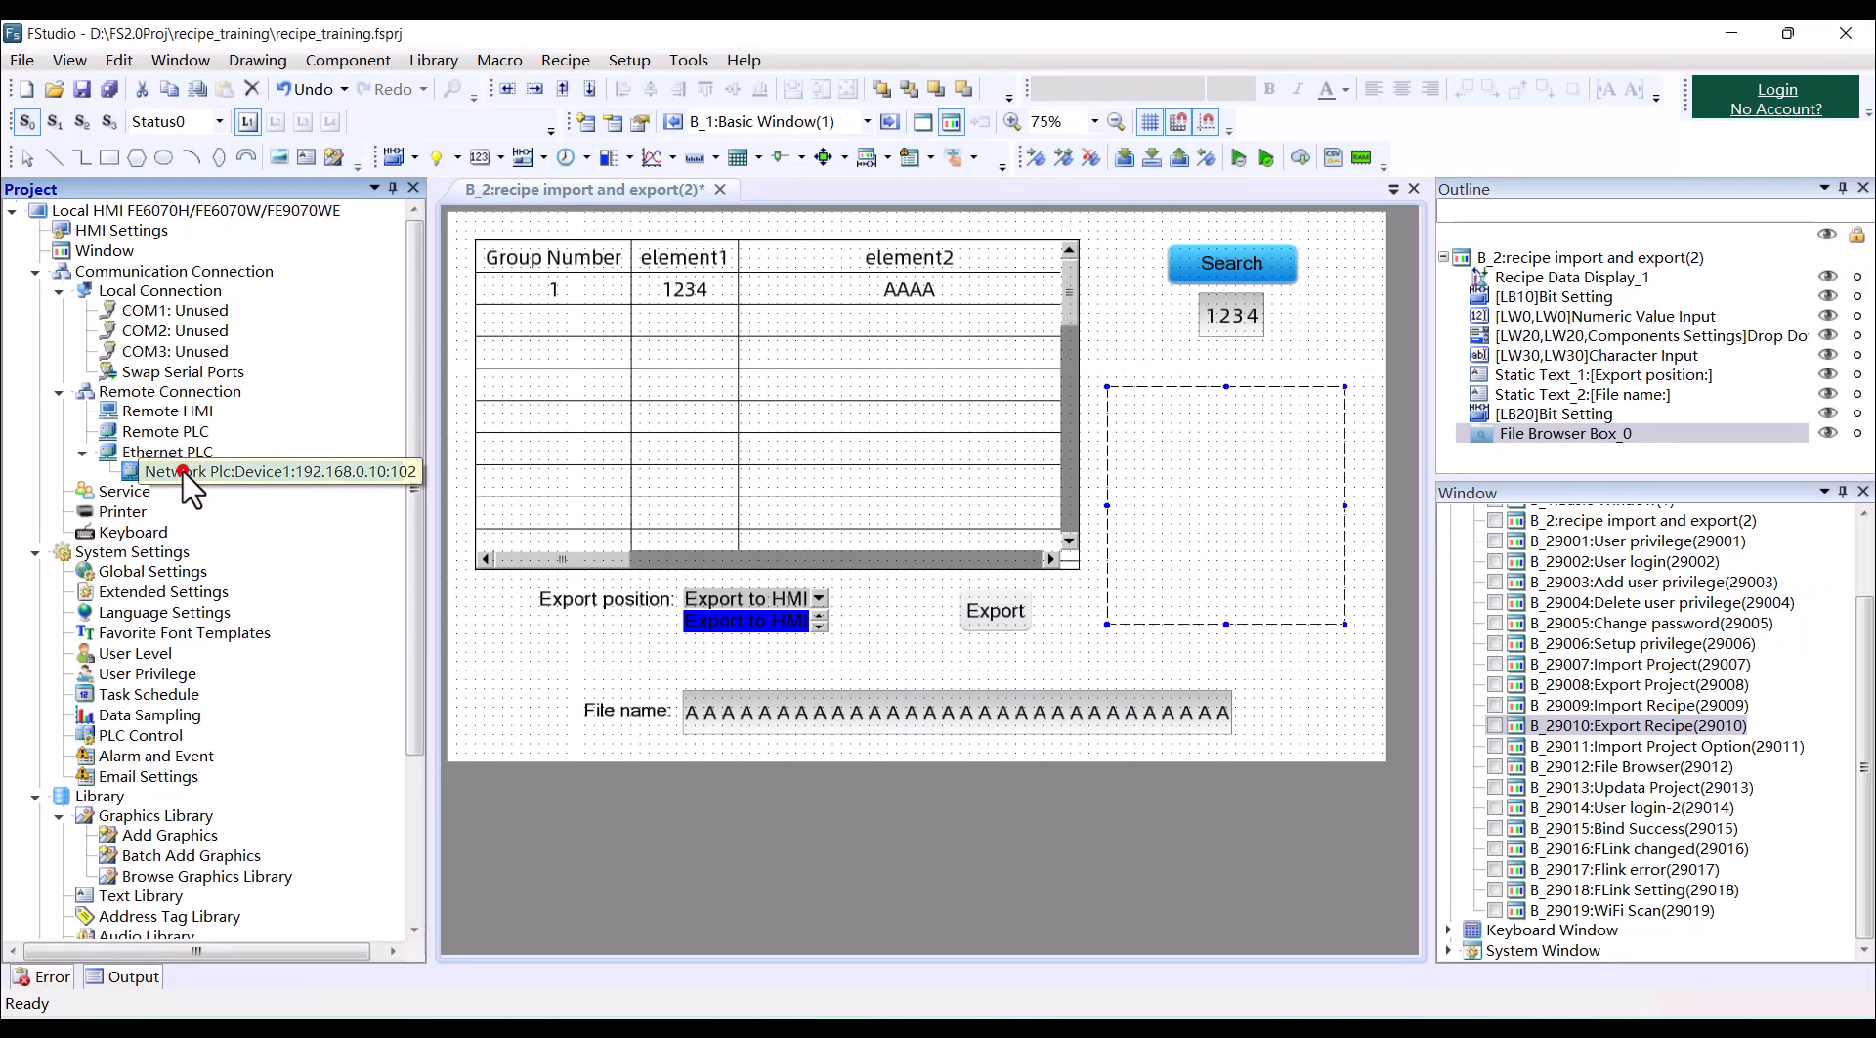
pyautogui.click(304, 217)
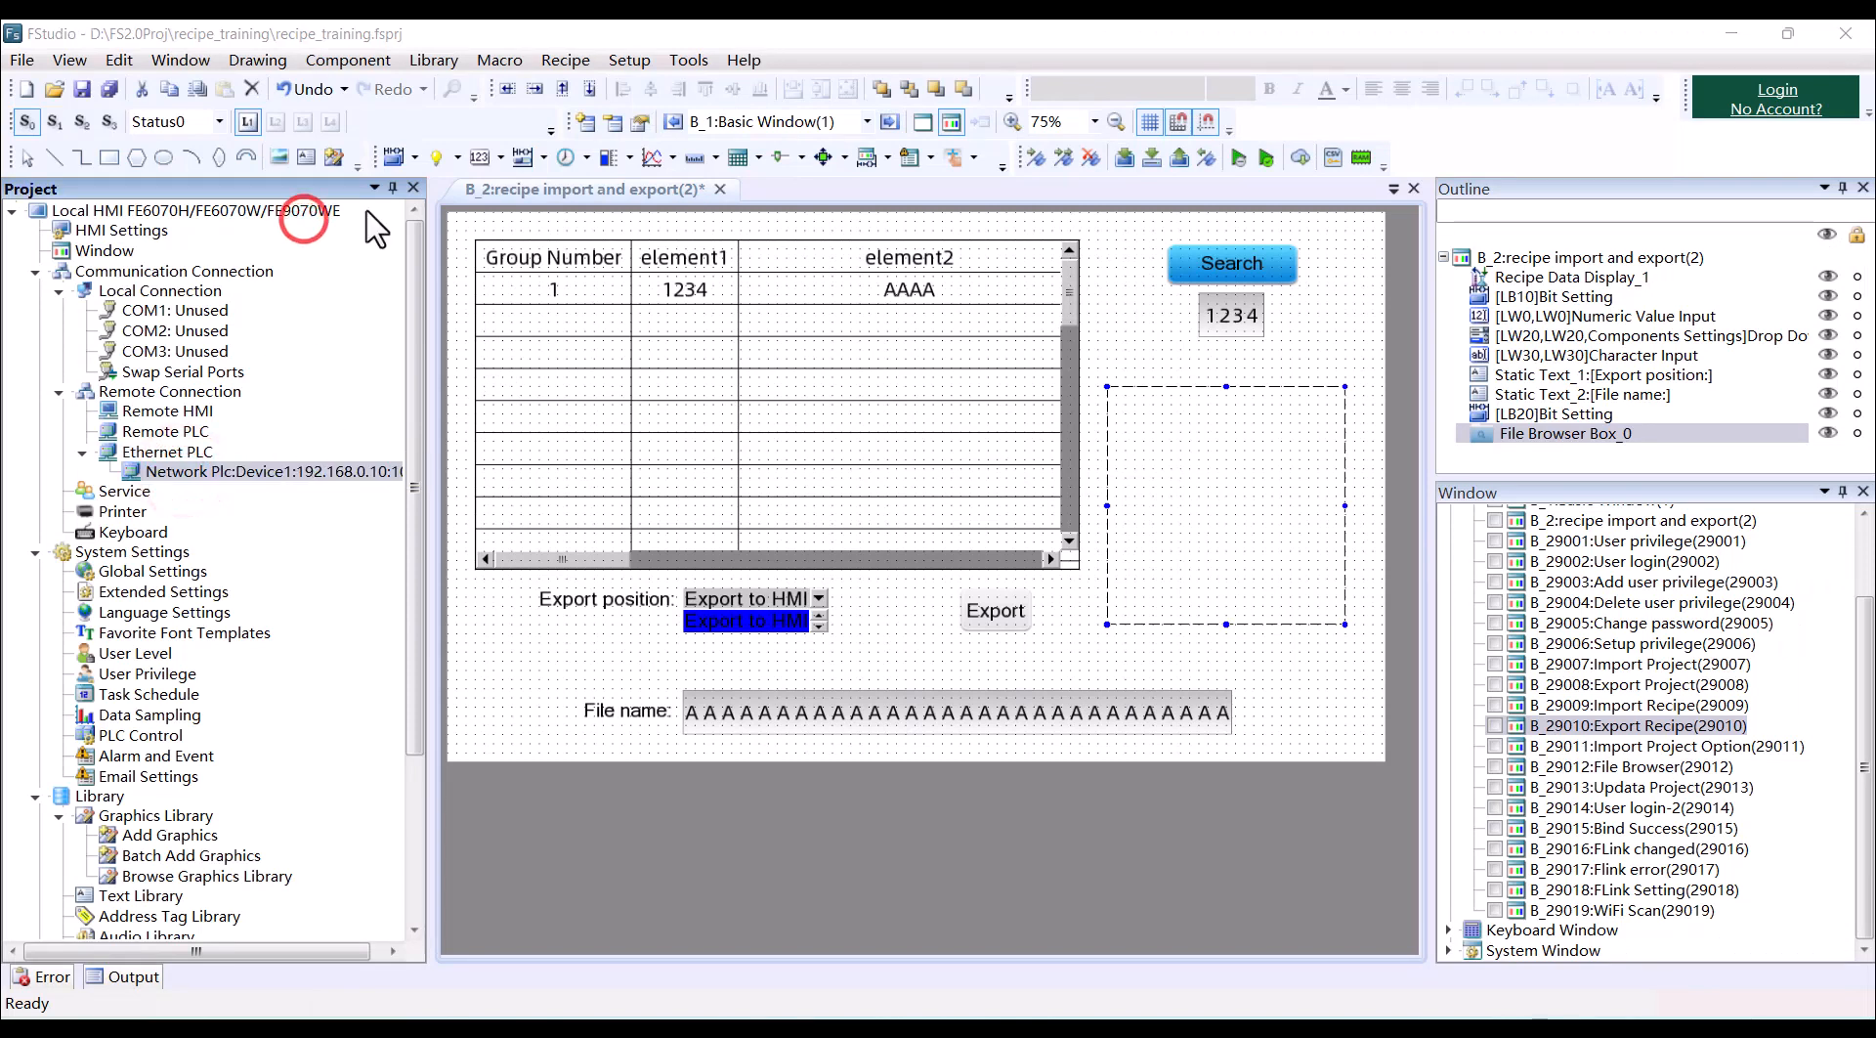
pyautogui.click(348, 59)
pyautogui.moveTo(461, 102)
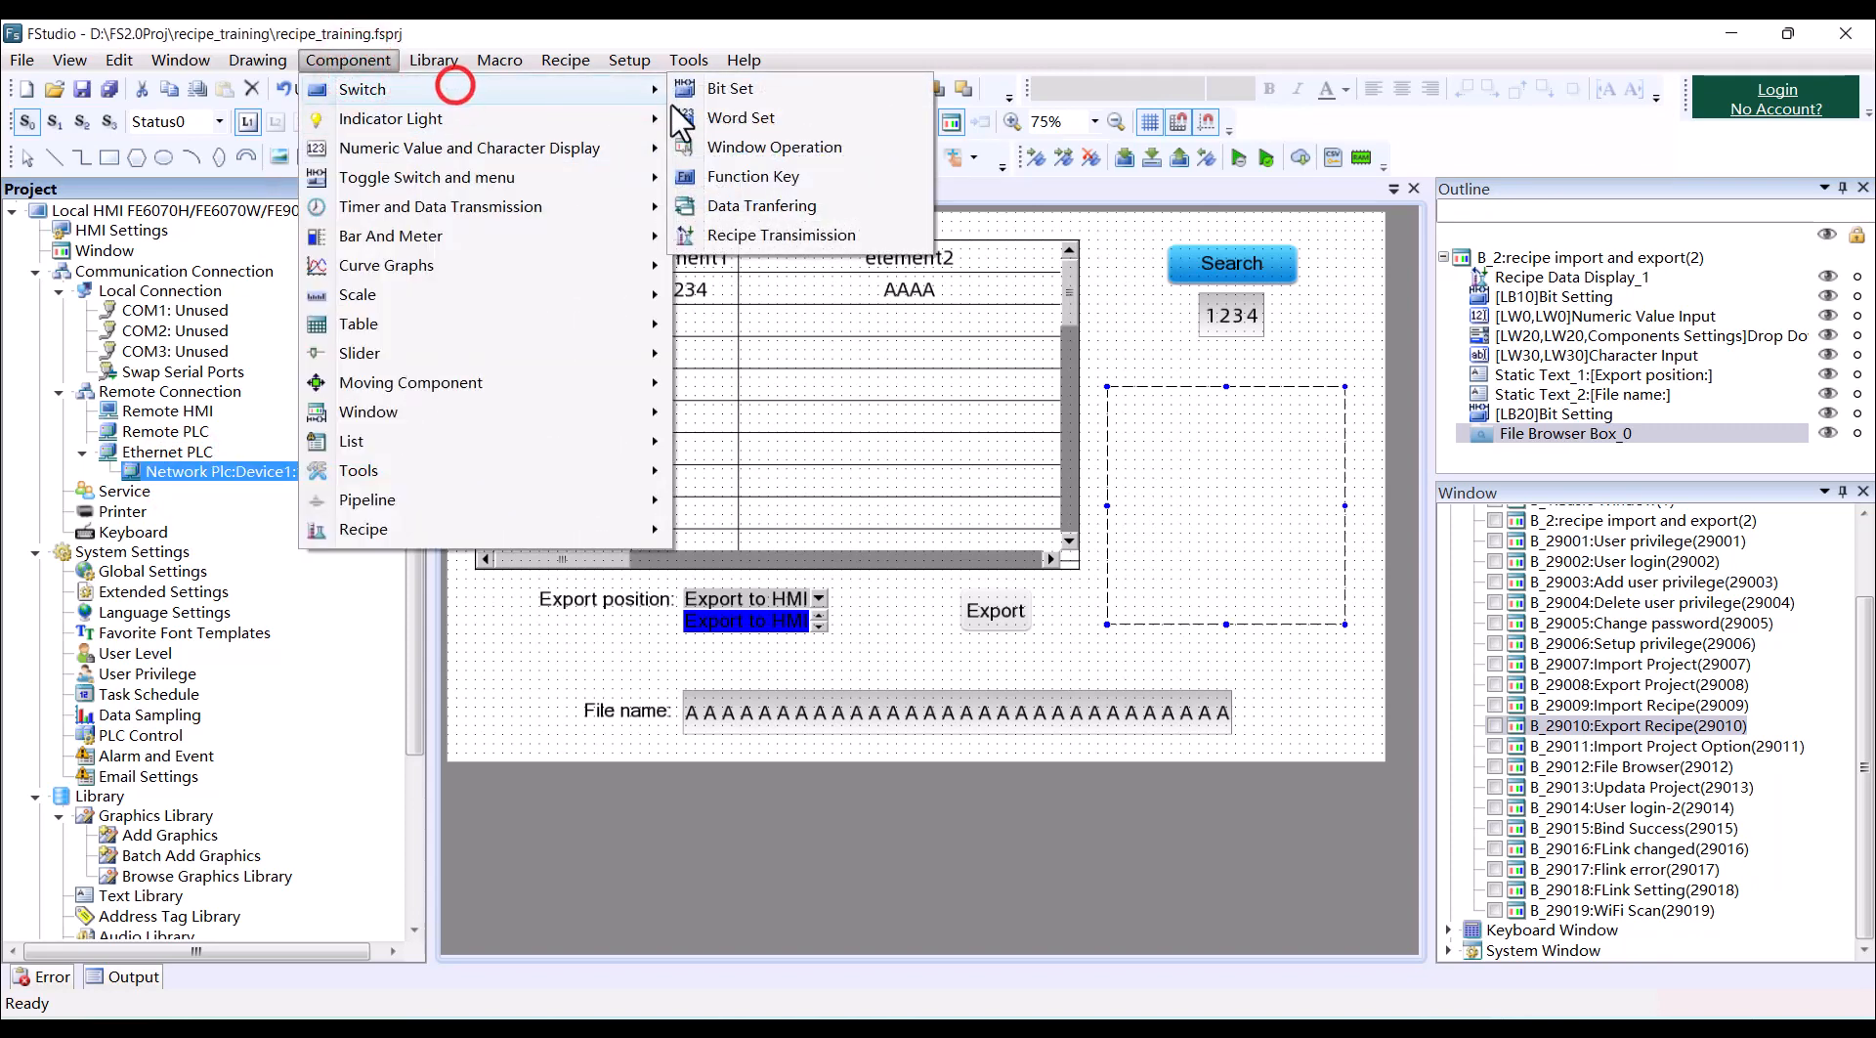
pyautogui.click(761, 235)
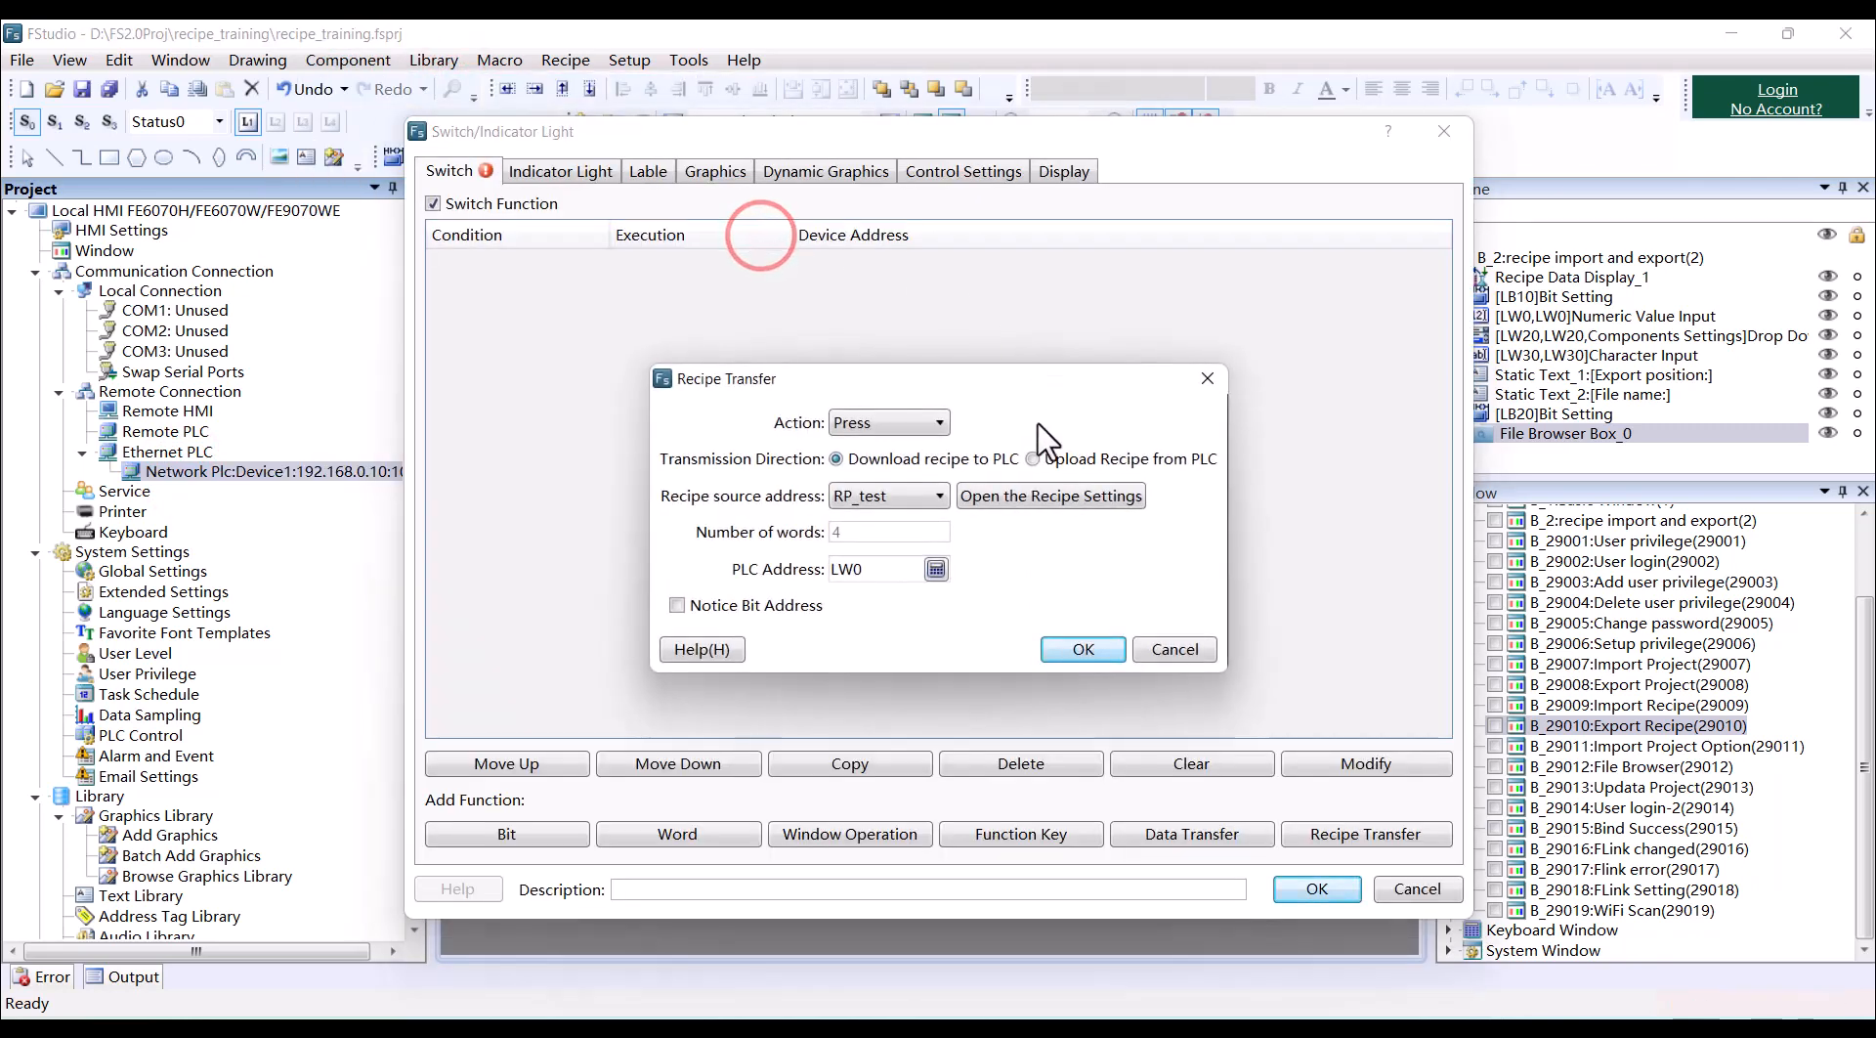
pyautogui.click(438, 436)
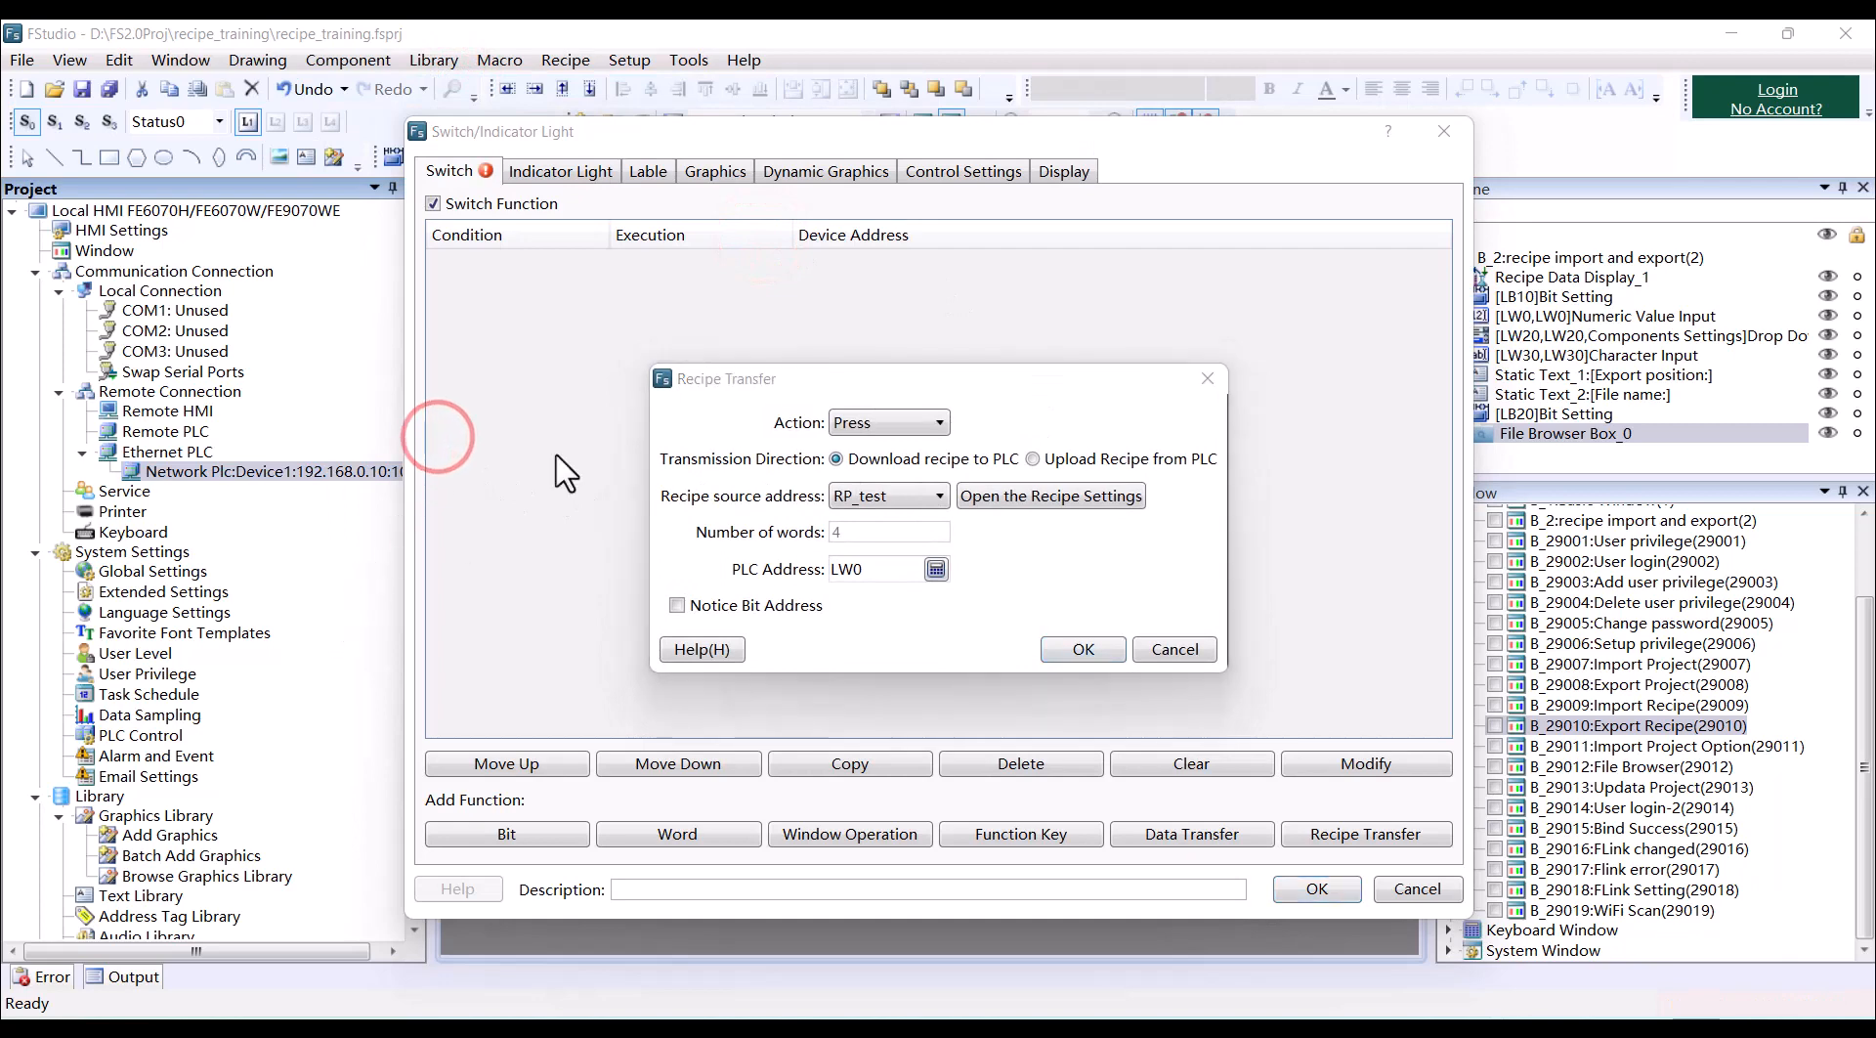
pyautogui.moveTo(848, 377); pyautogui.dragTo(886, 286)
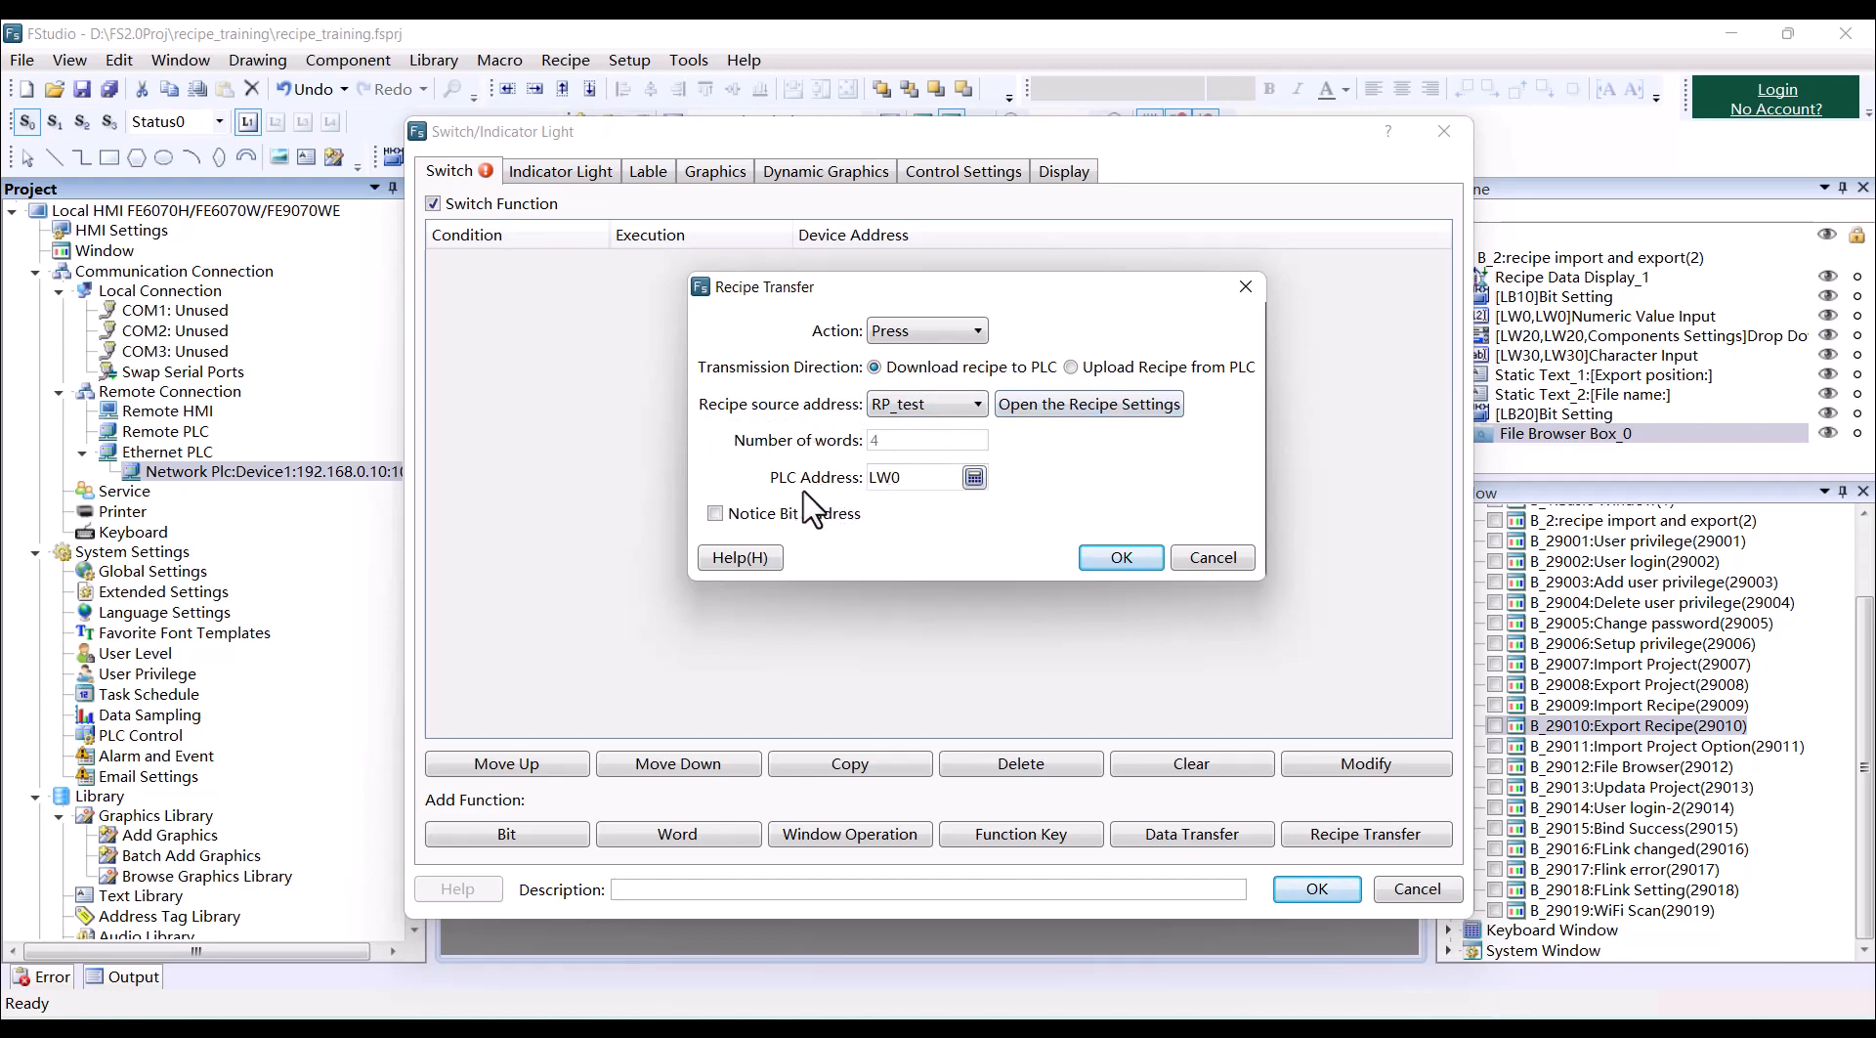
# Set the recipe transfer's PLC address to BYTE 0 on the Siemens Device1 at Normal rate, and confirm the new switch.
pyautogui.click(975, 479)
pyautogui.click(942, 351)
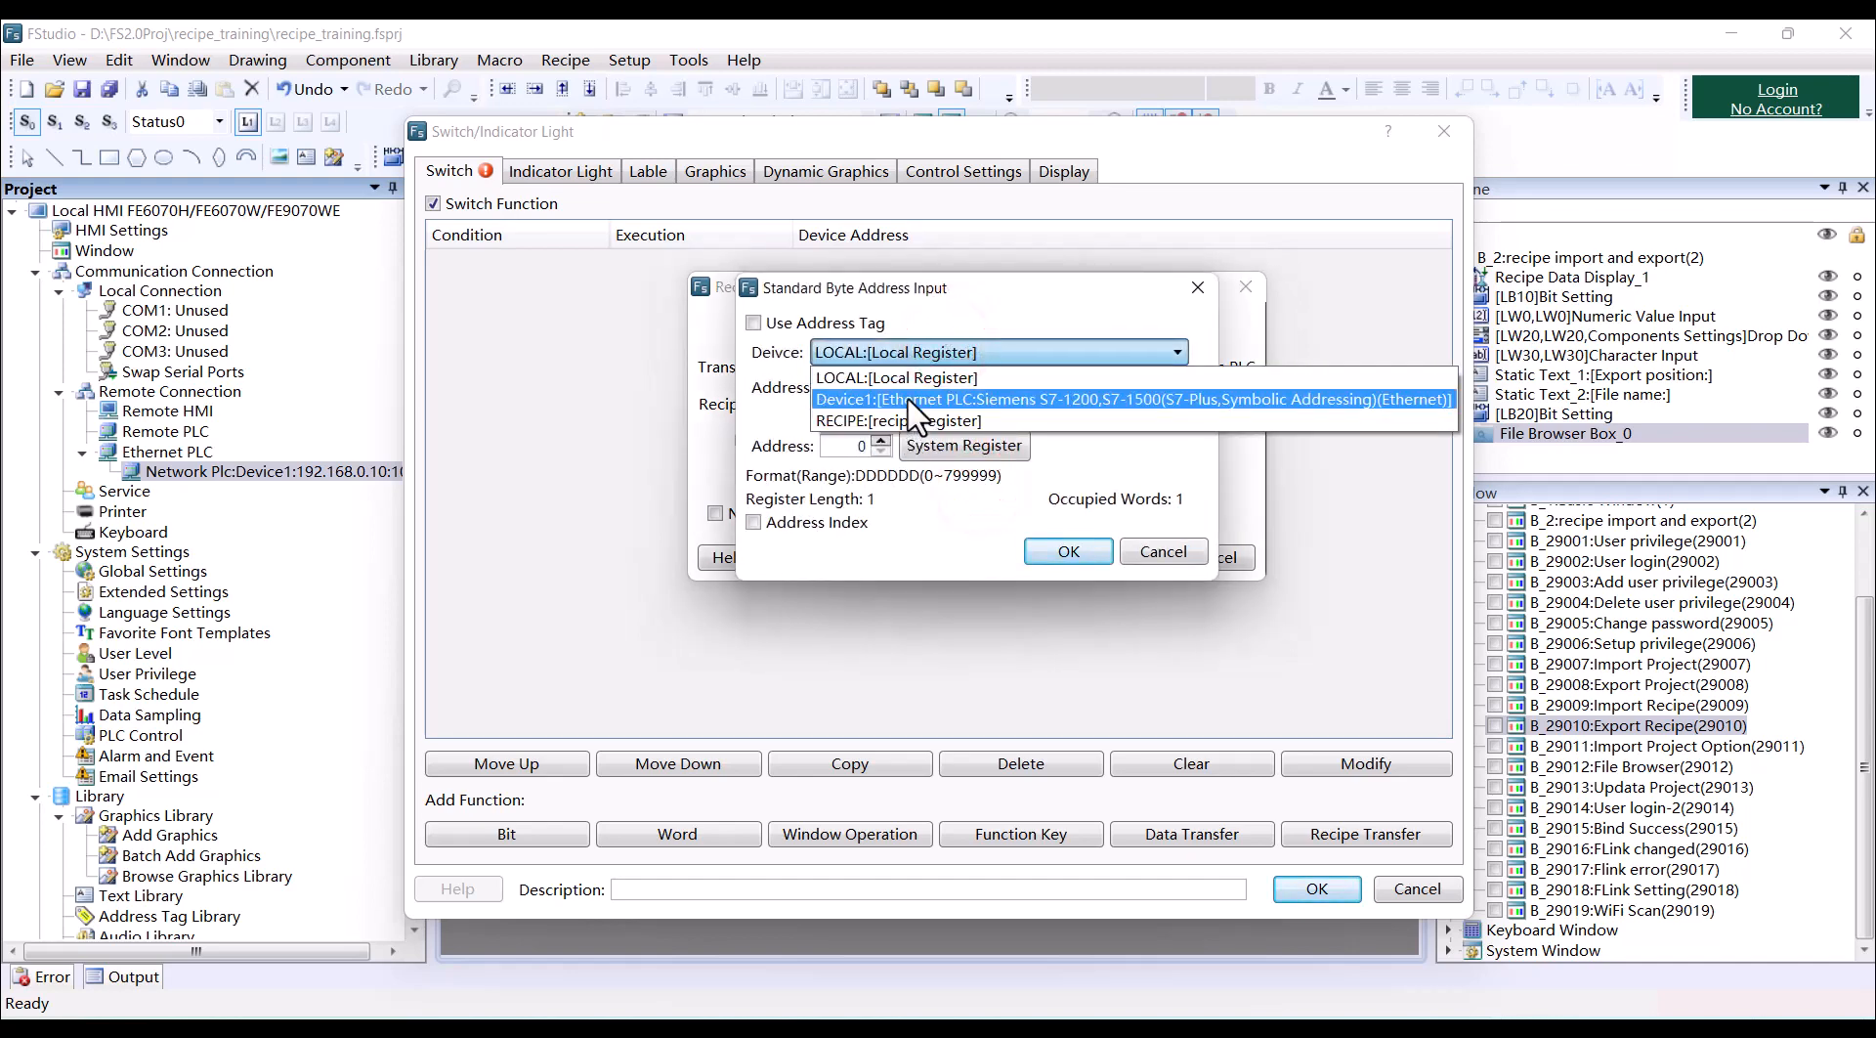
pyautogui.click(910, 401)
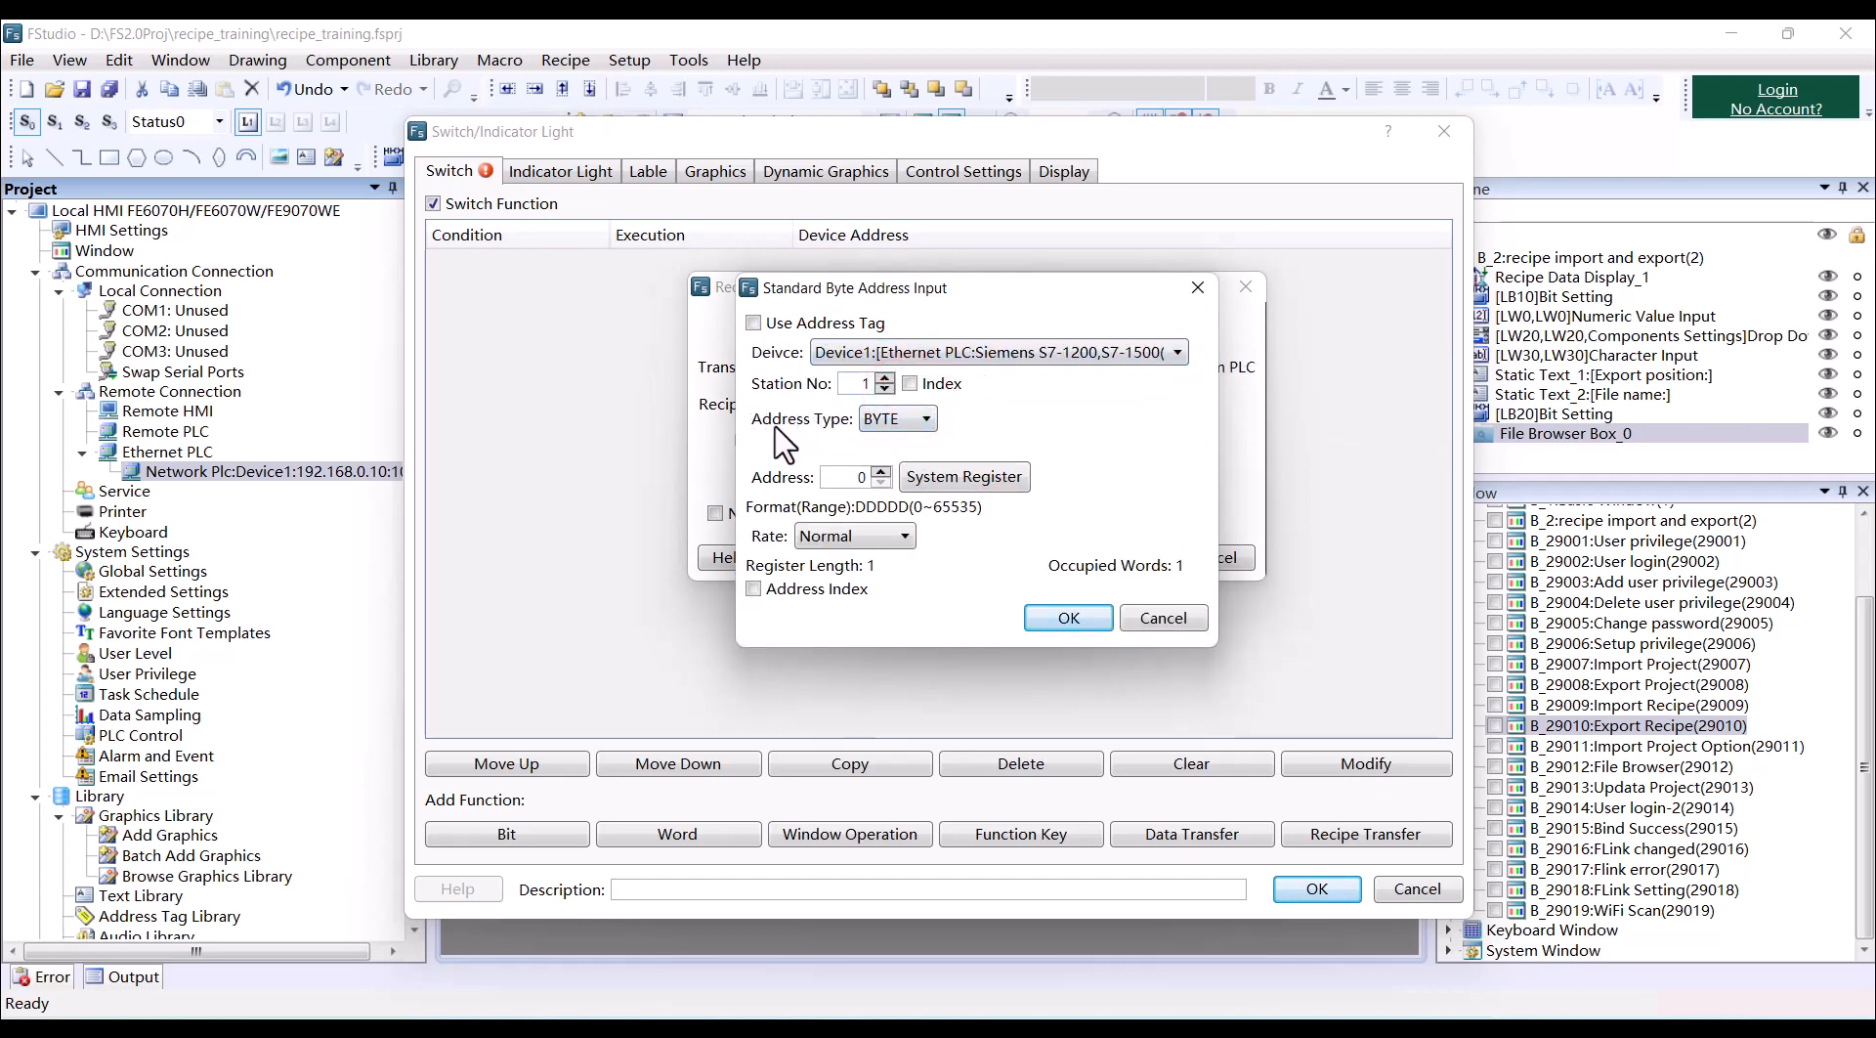
pyautogui.click(908, 418)
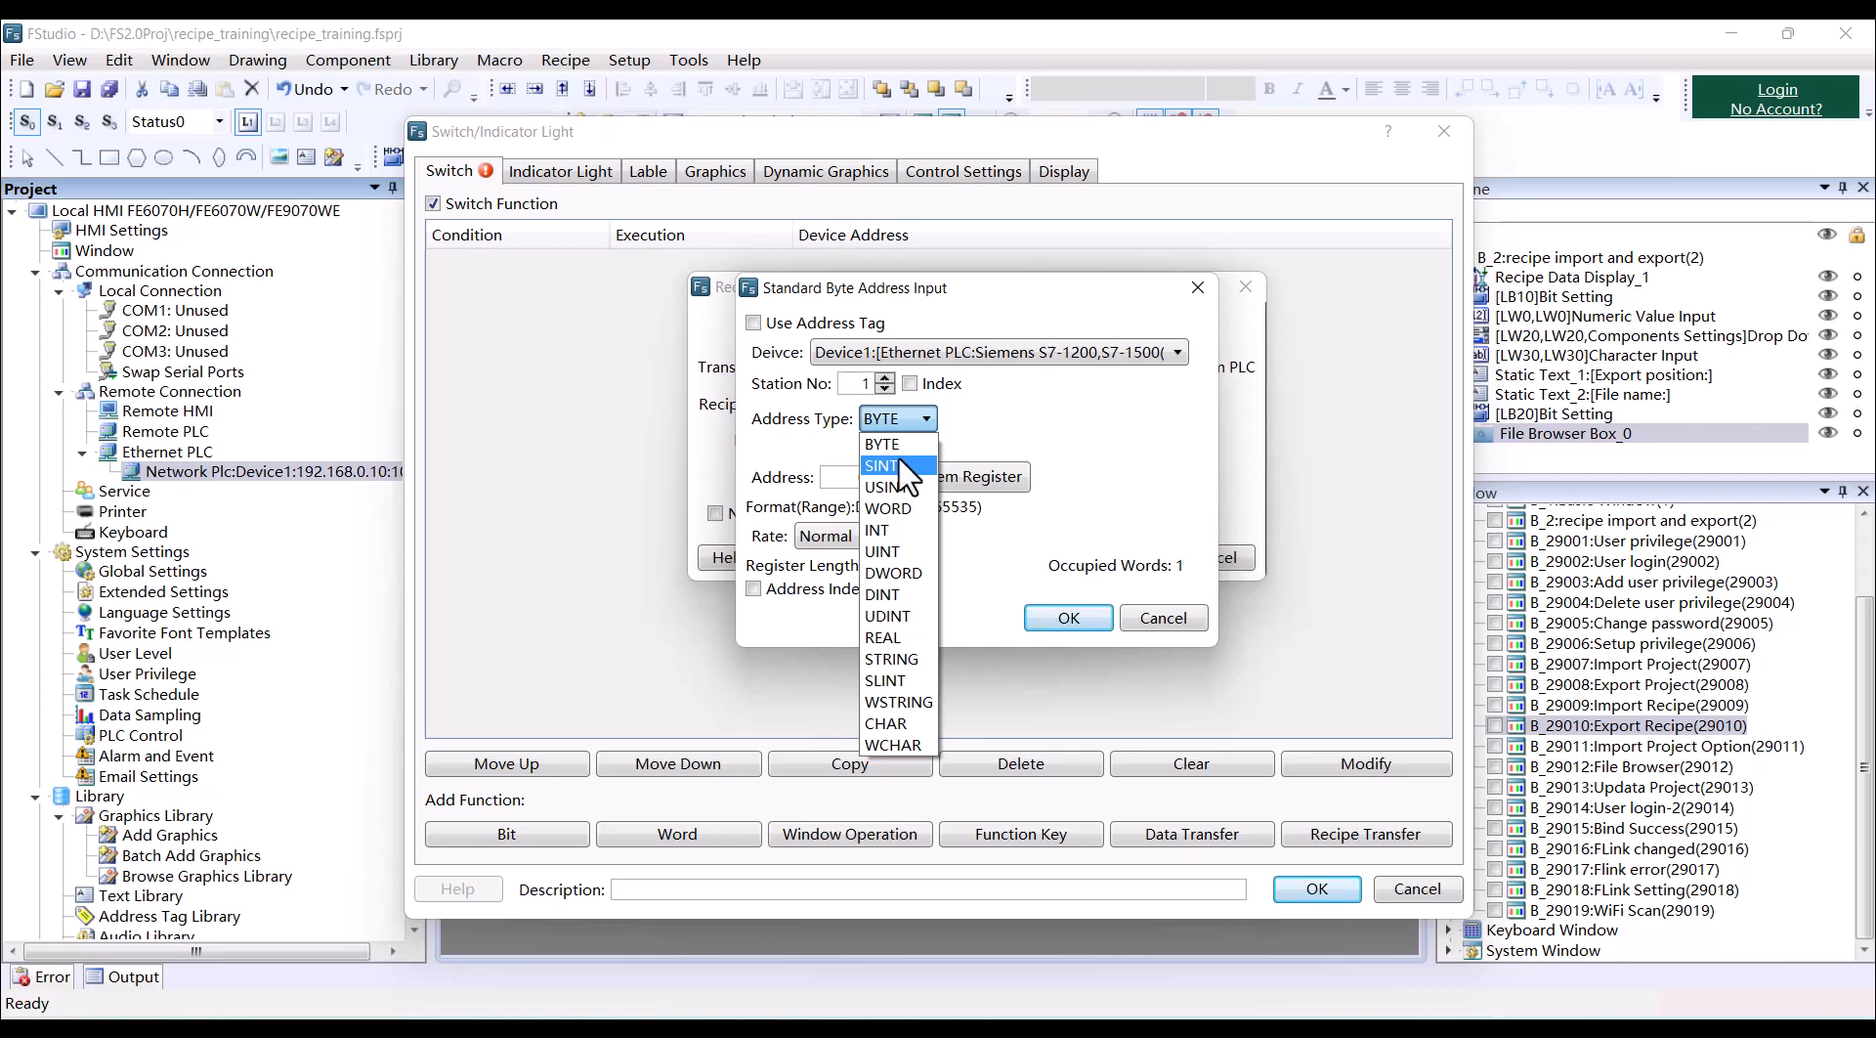
pyautogui.click(940, 406)
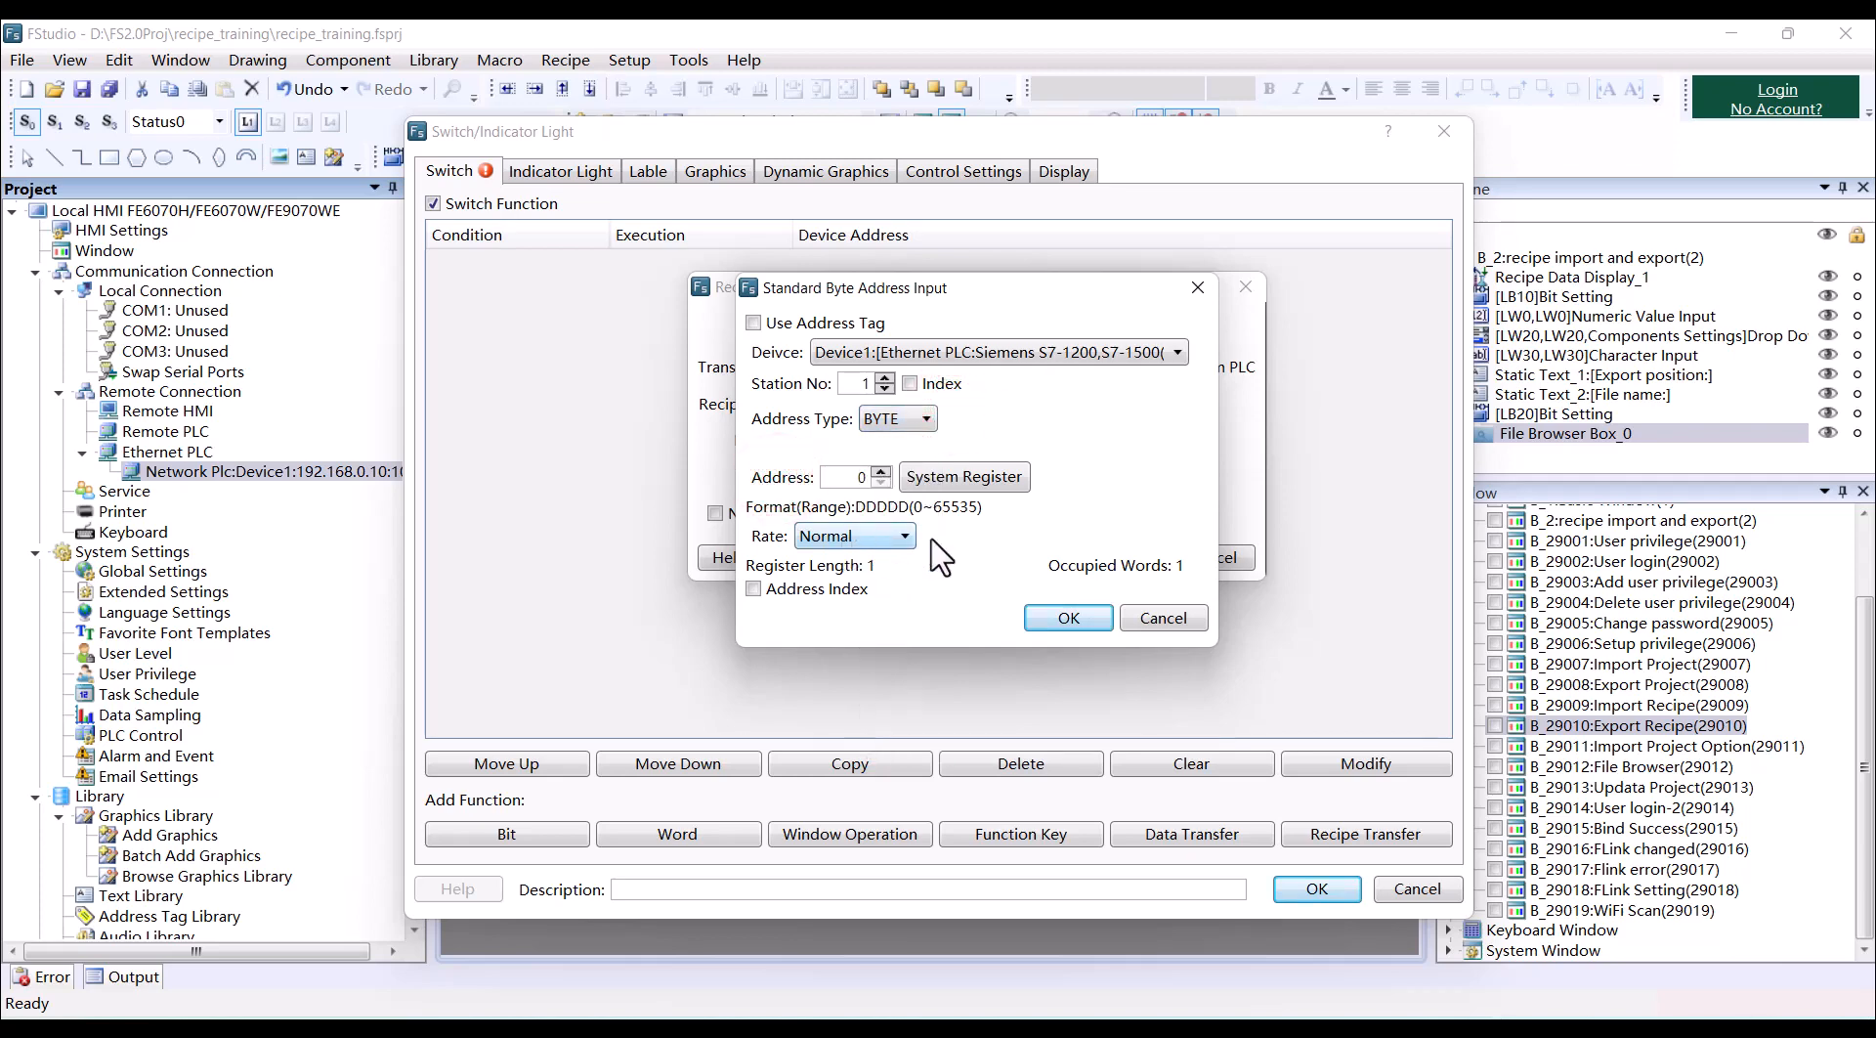
pyautogui.click(853, 535)
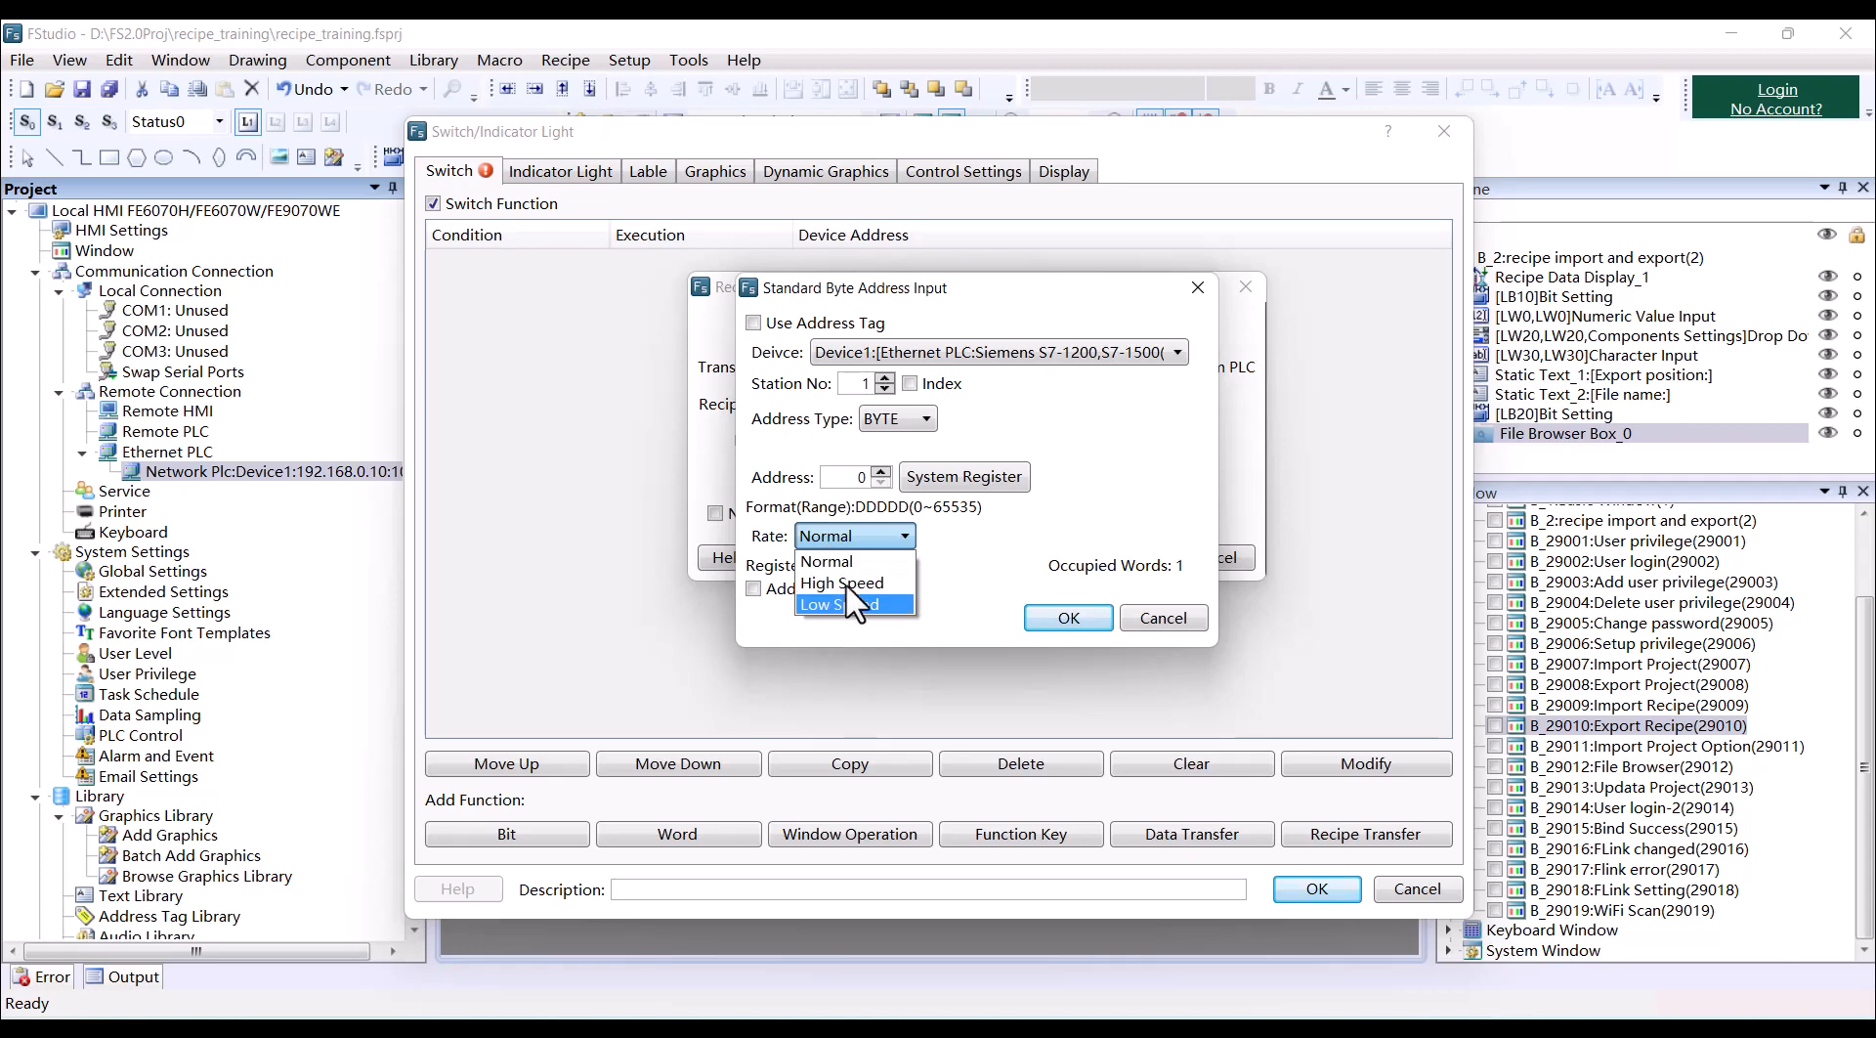
pyautogui.click(899, 538)
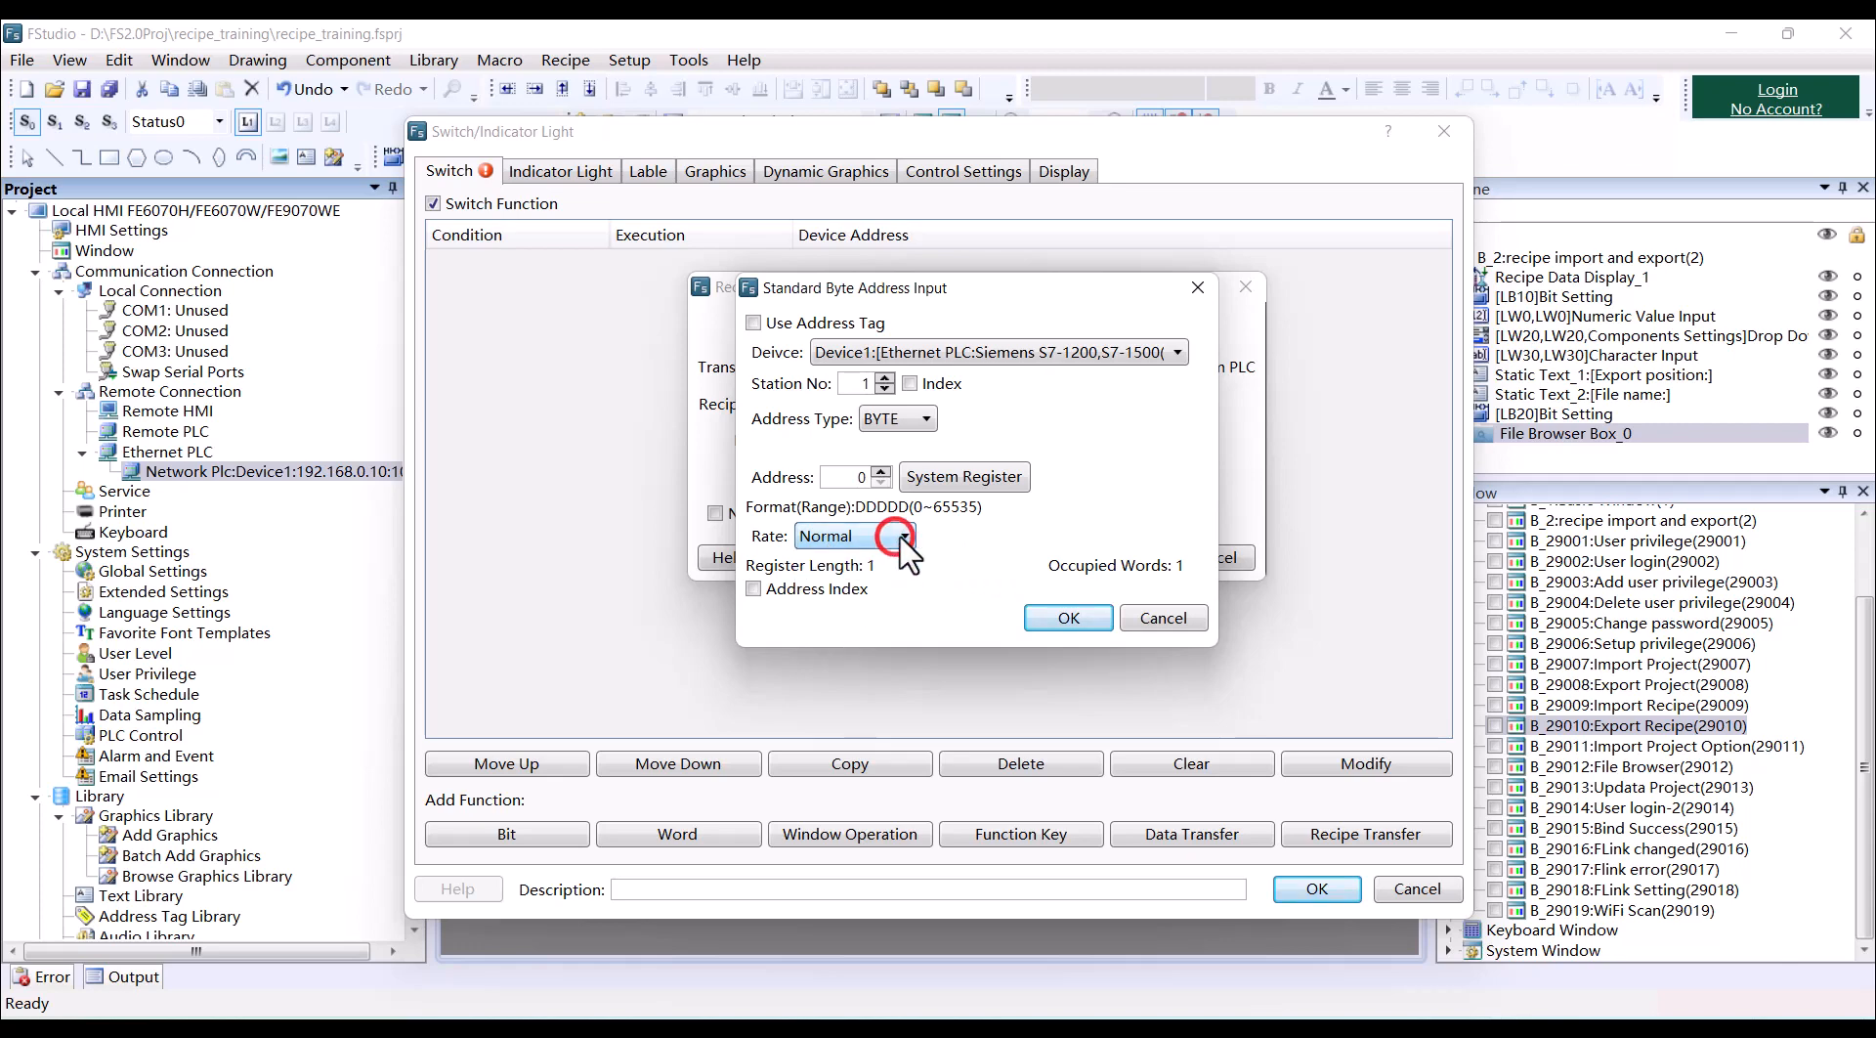
pyautogui.click(1072, 614)
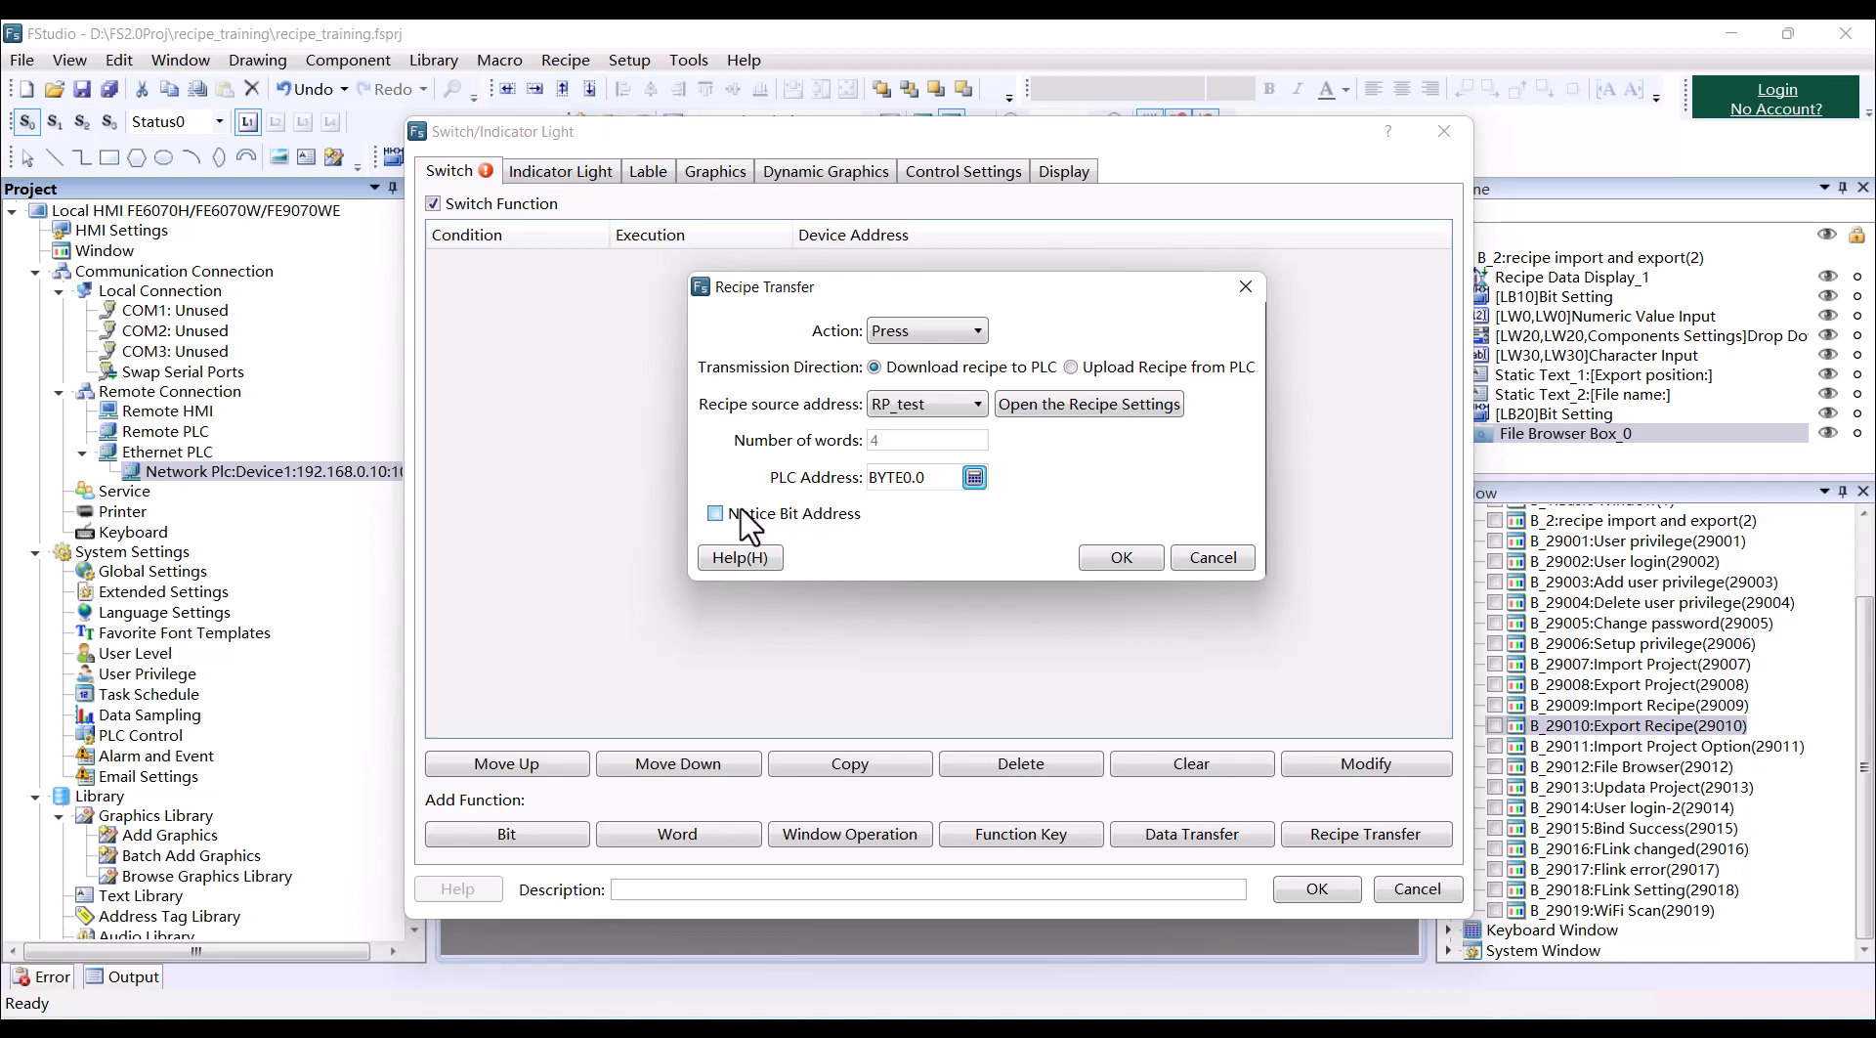
pyautogui.click(1115, 553)
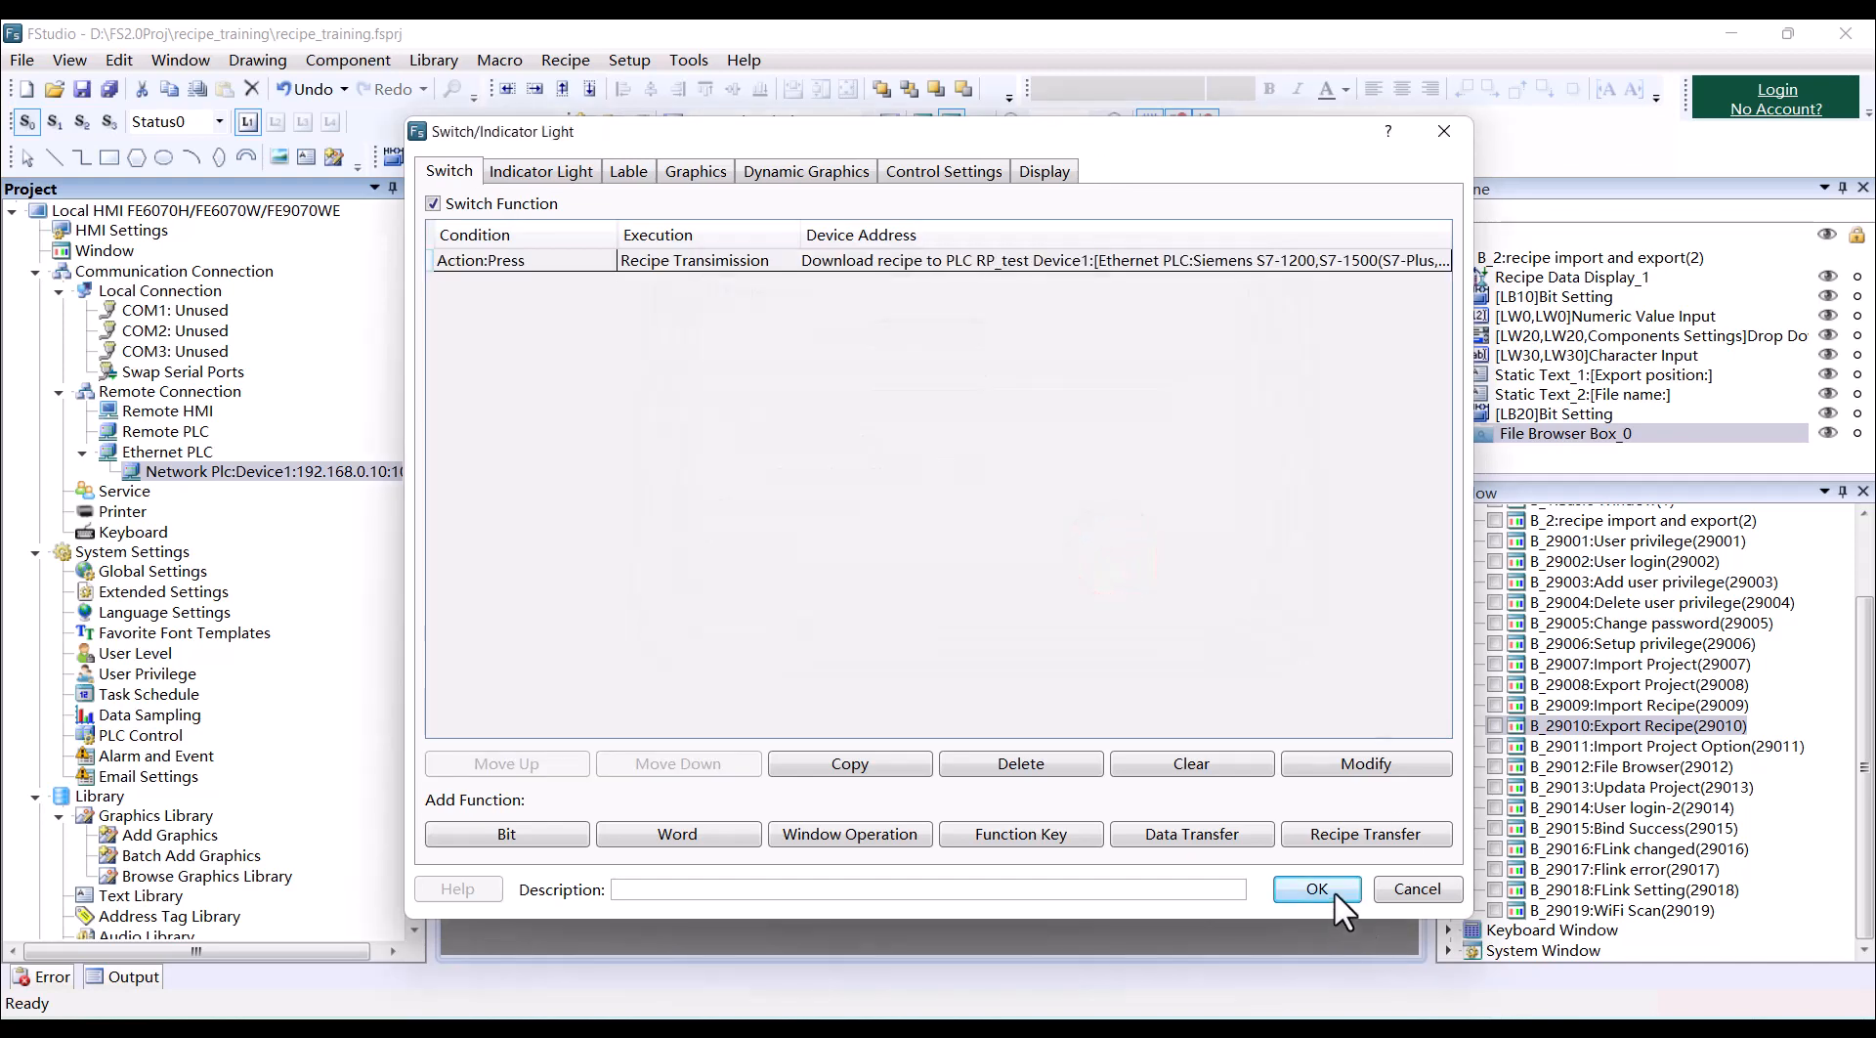
pyautogui.click(1317, 889)
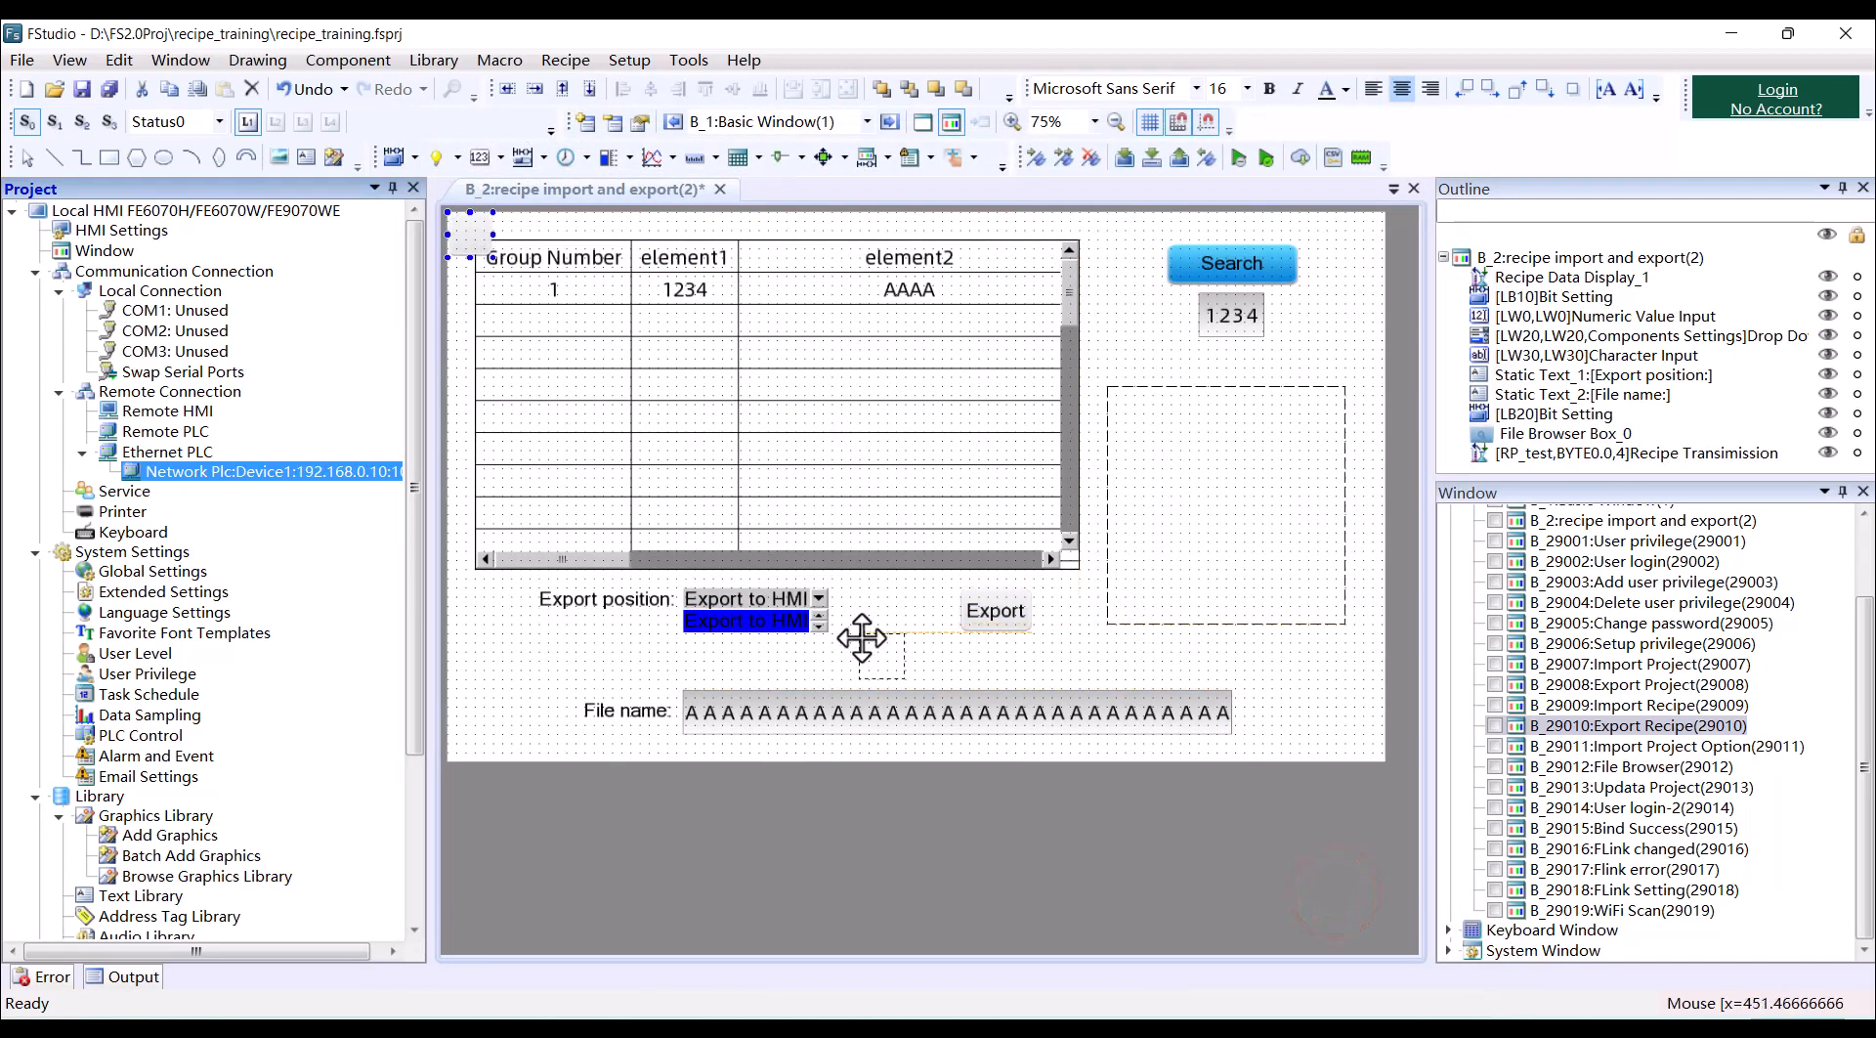